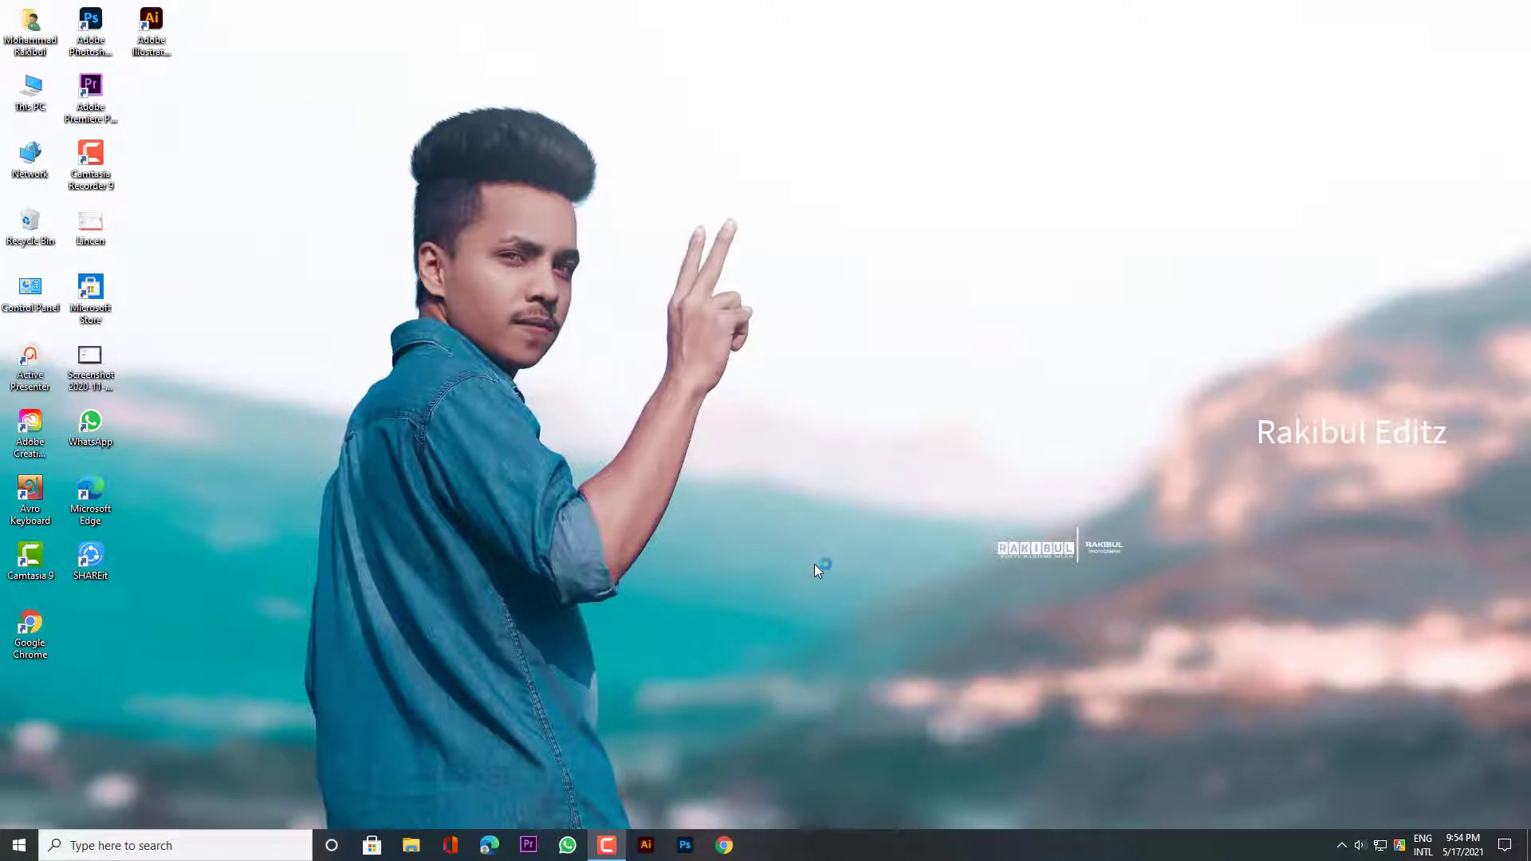
- Repeatedly refresh the Windows desktop until the Photoshop Home screen appears
right_click(1370, 362)
left_click(1268, 410)
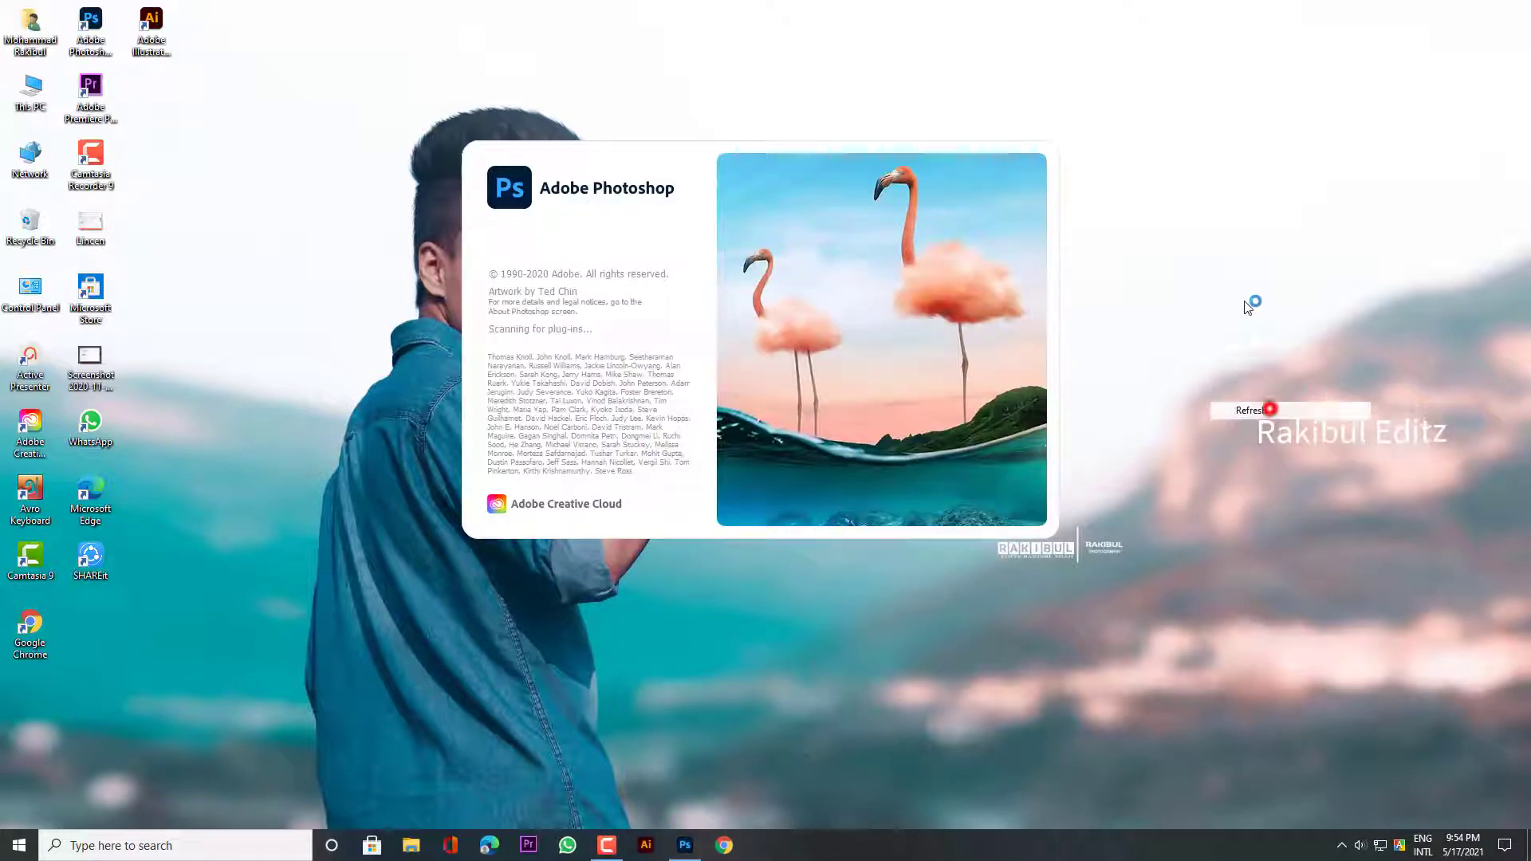
right_click(1248, 308)
left_click(1146, 318)
right_click(1146, 317)
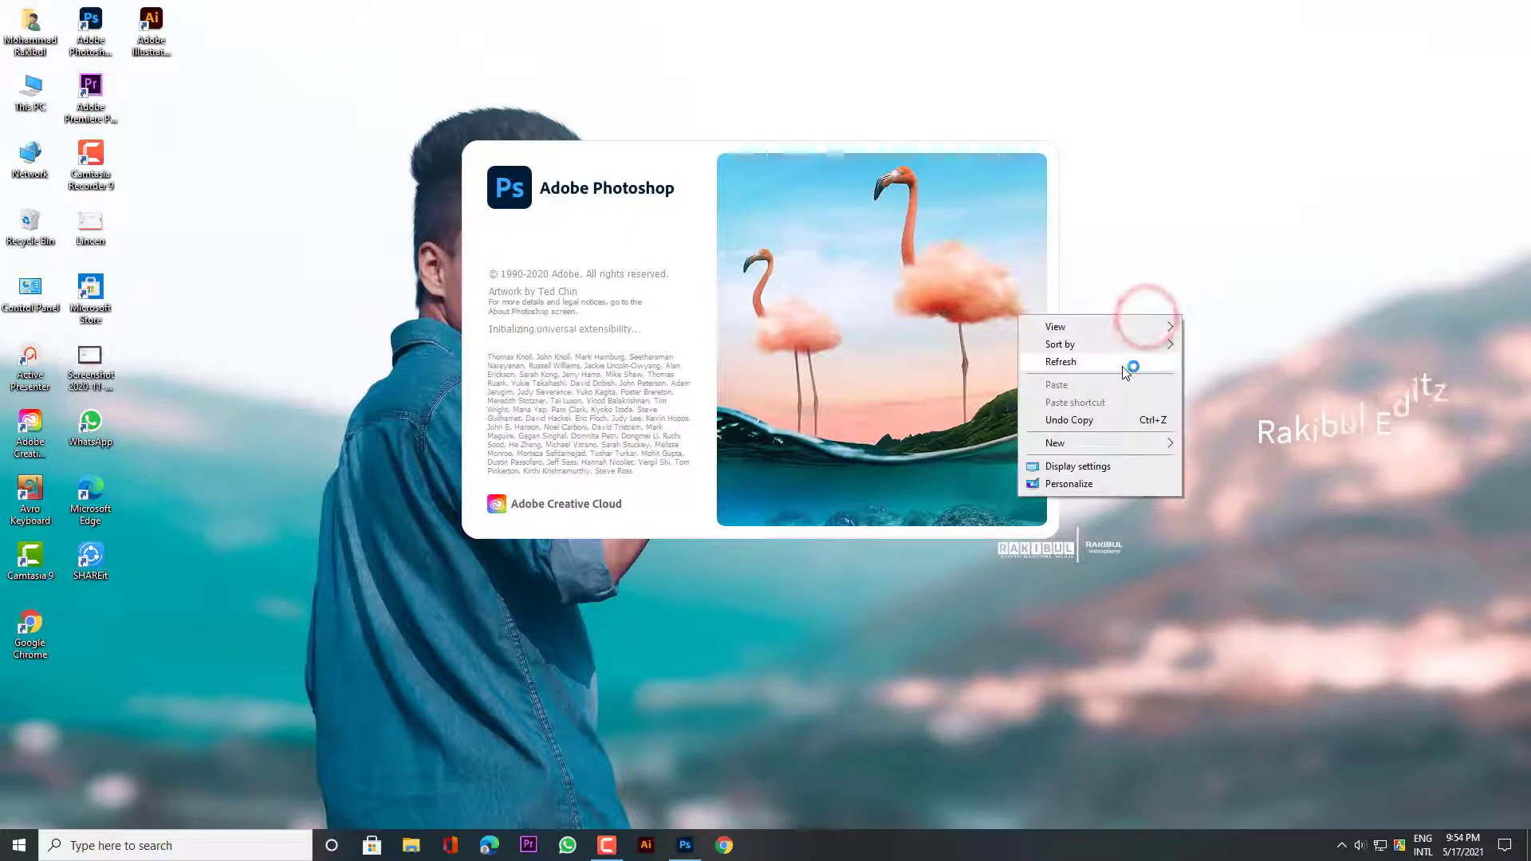
left_click(1061, 362)
right_click(1254, 299)
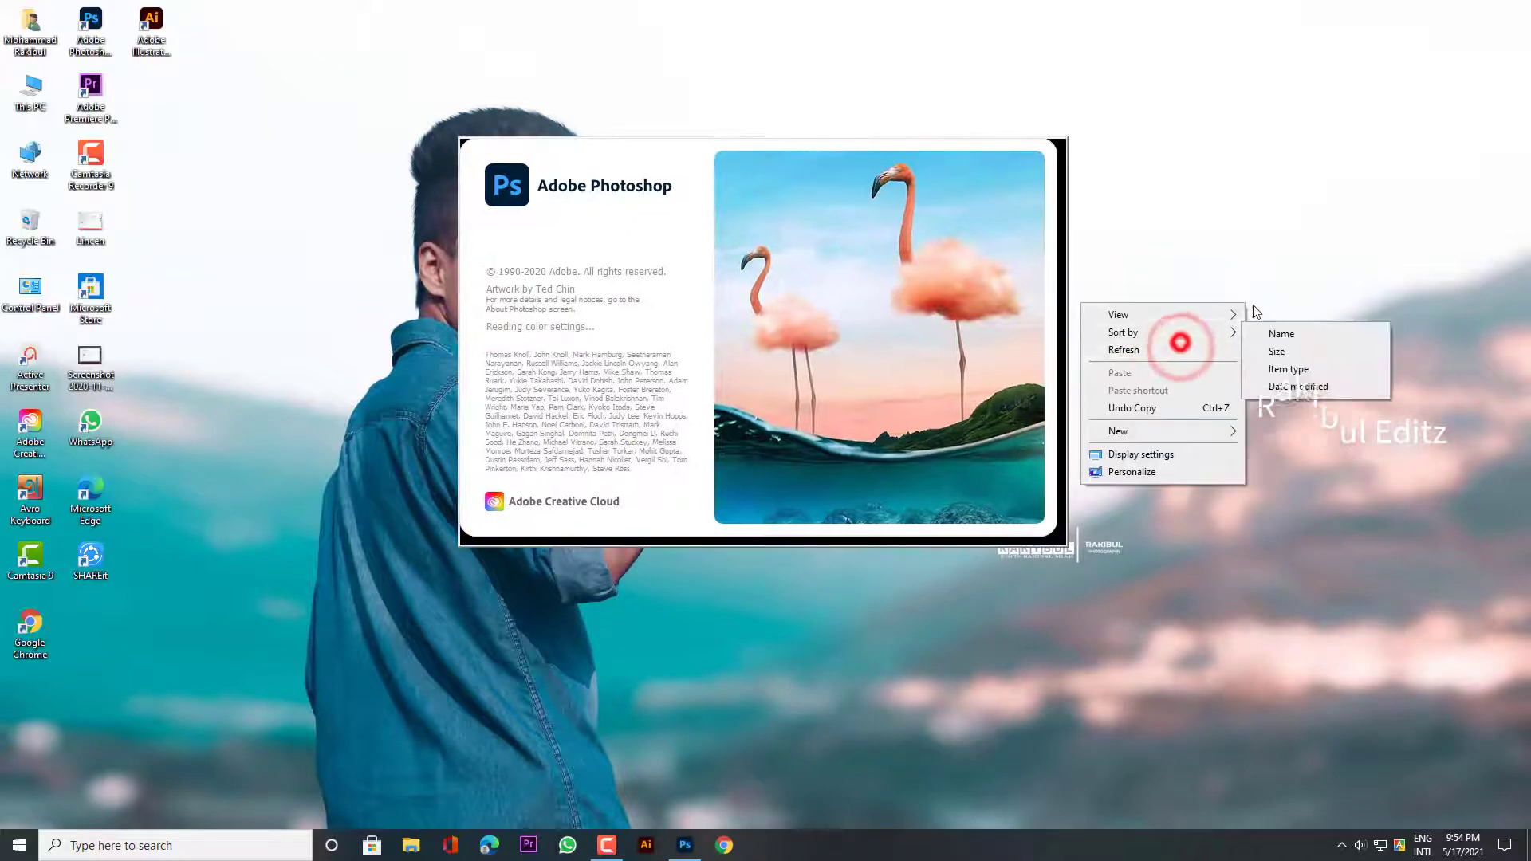
left_click(1172, 343)
right_click(1206, 330)
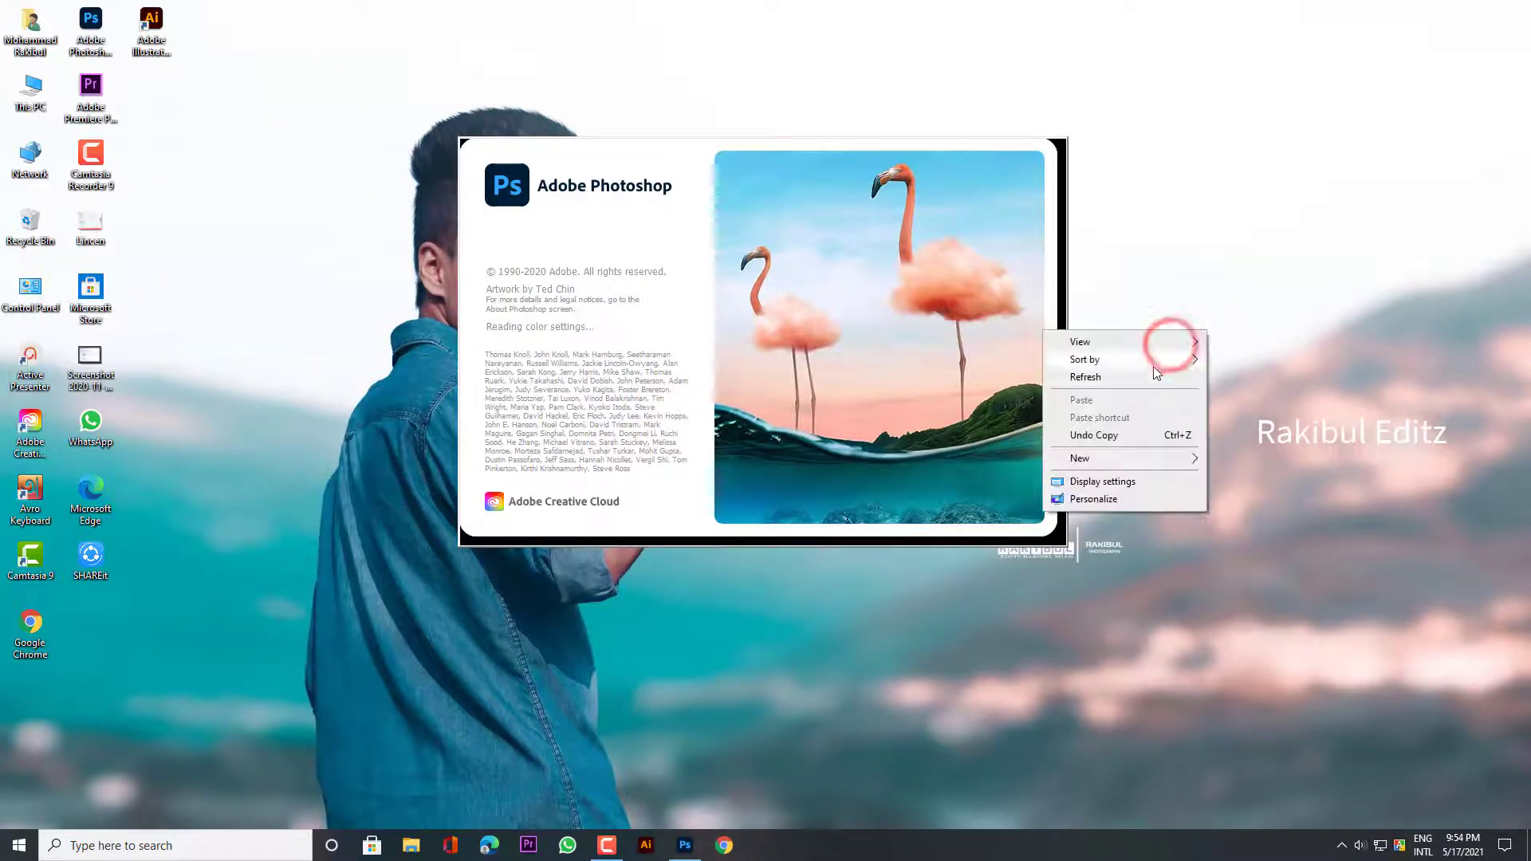
left_click(1157, 375)
right_click(1139, 279)
left_click(1226, 323)
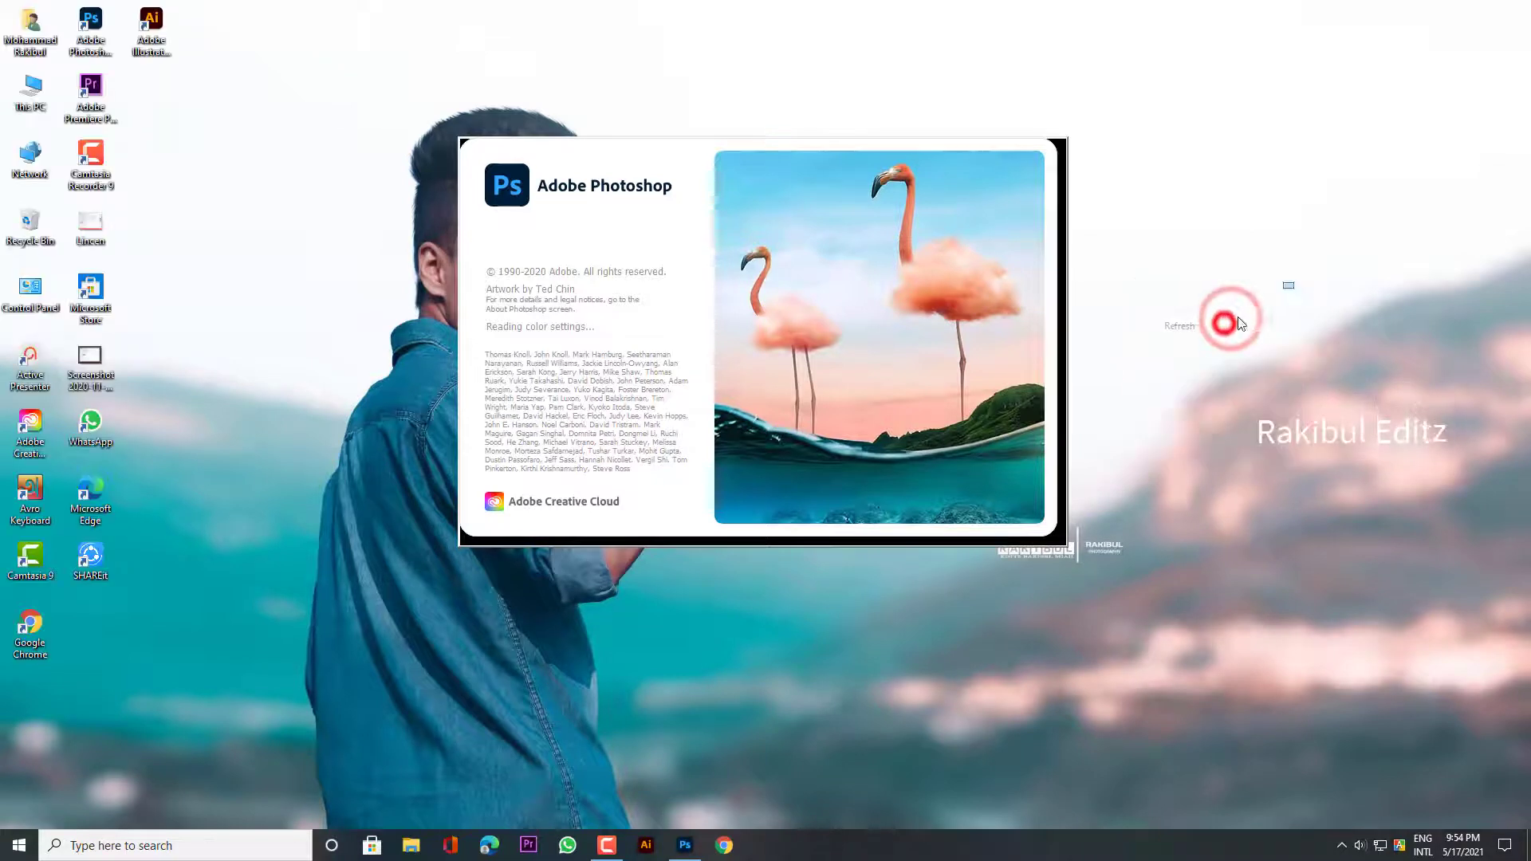
right_click(1240, 323)
left_click(1169, 328)
right_click(1276, 279)
left_click(1221, 319)
right_click(1244, 304)
left_click(1193, 344)
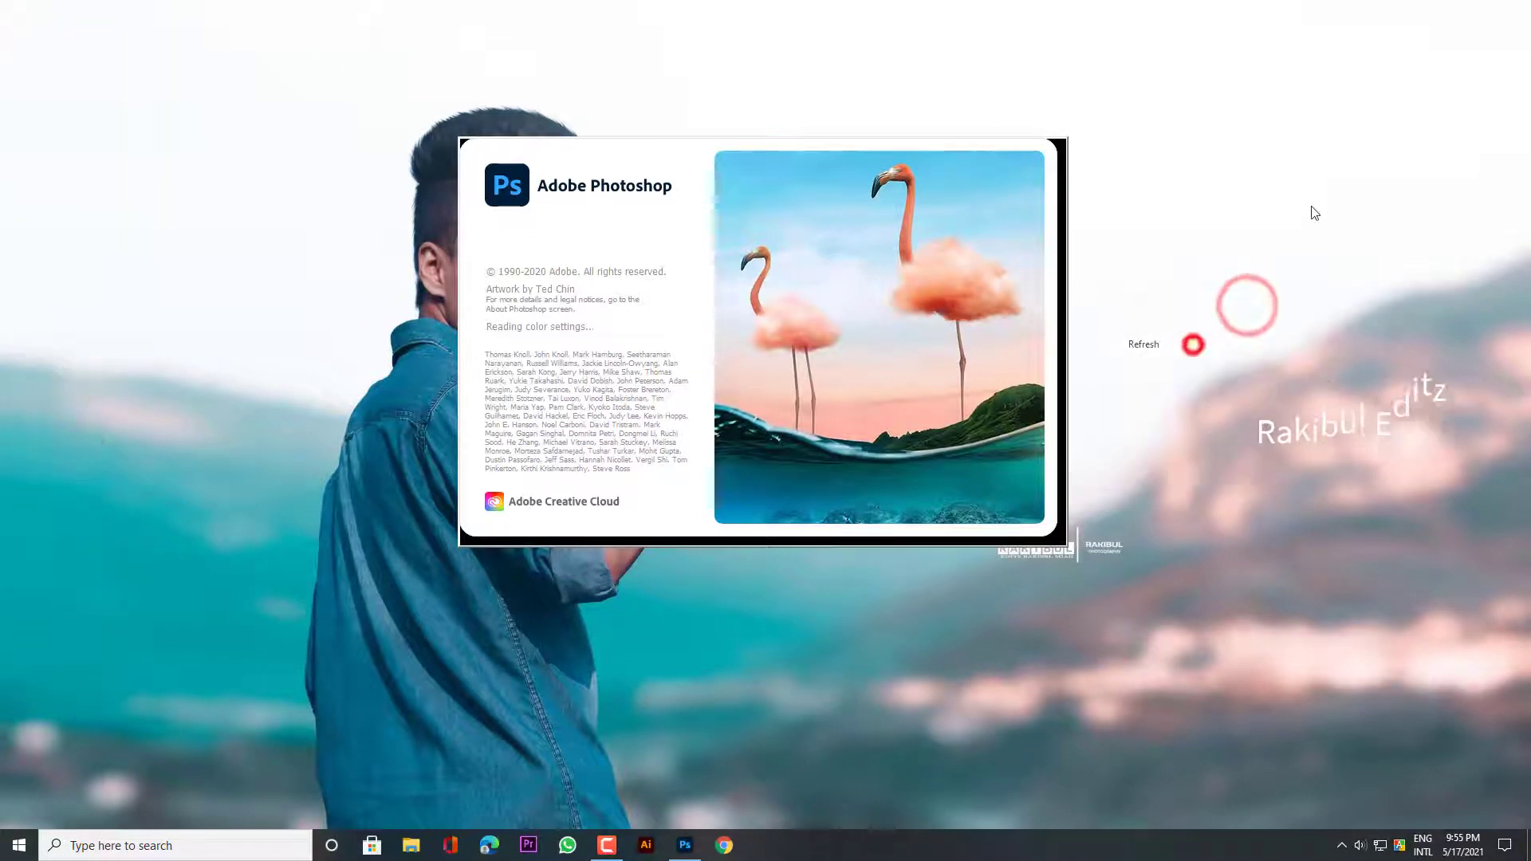
right_click(1314, 213)
left_click(1247, 263)
right_click(1244, 251)
left_click(1250, 265)
right_click(1250, 267)
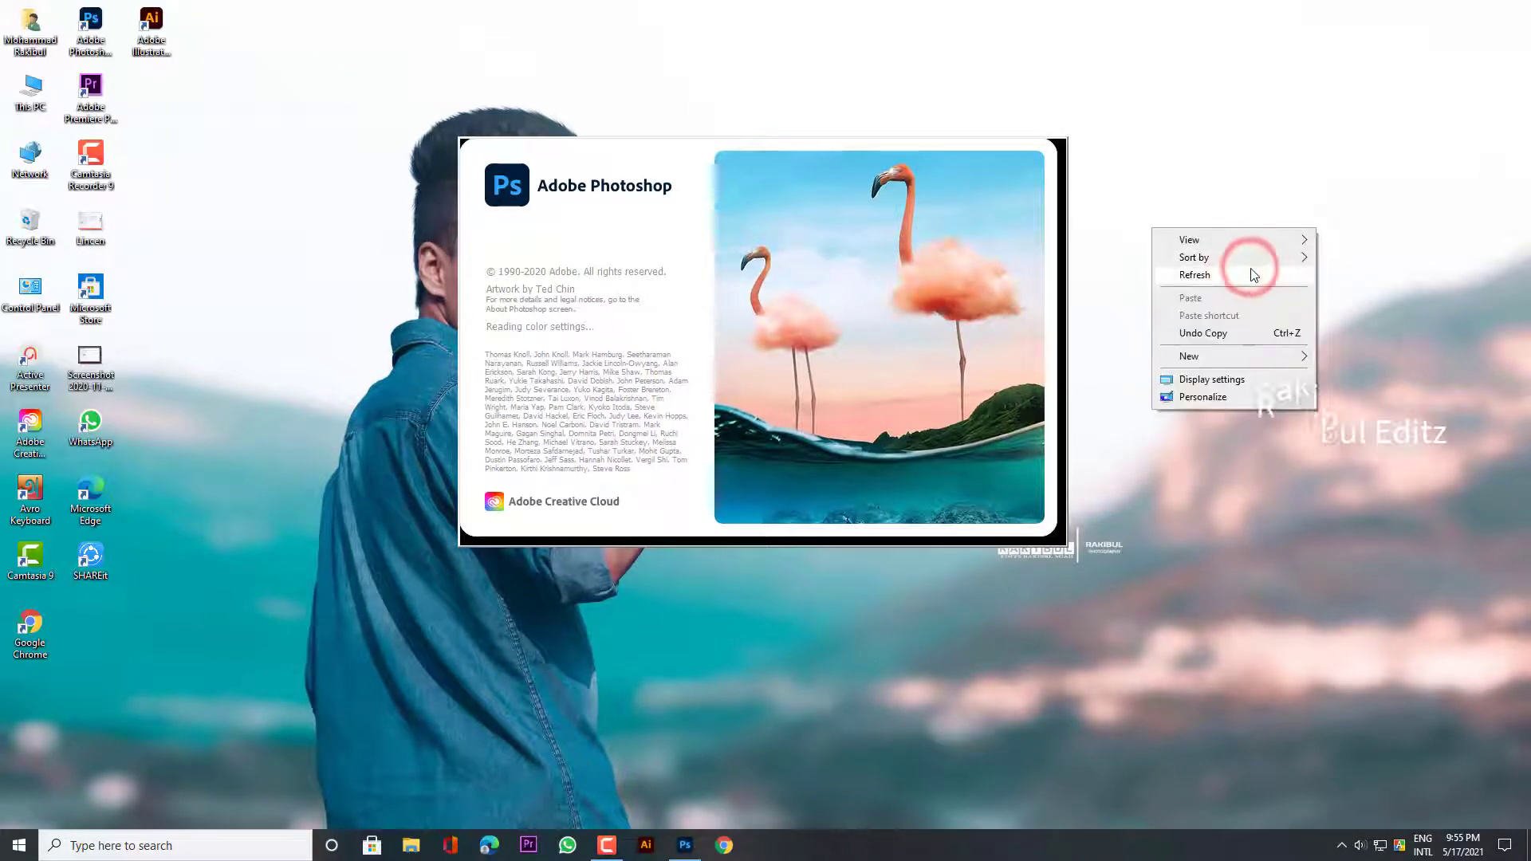
left_click(1248, 274)
right_click(1241, 271)
left_click(1240, 279)
right_click(1239, 283)
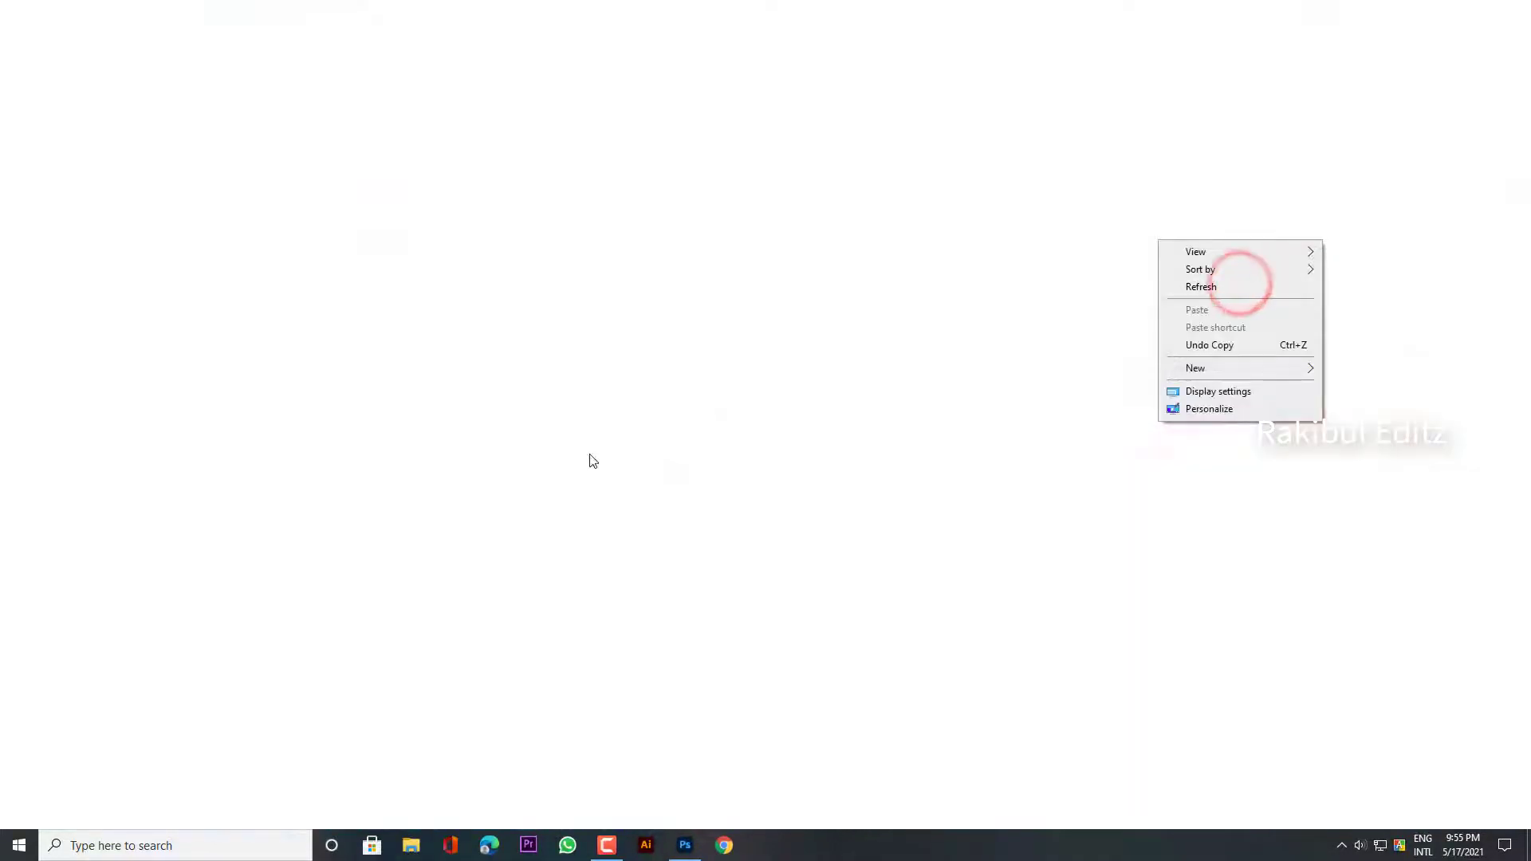
left_click(1198, 288)
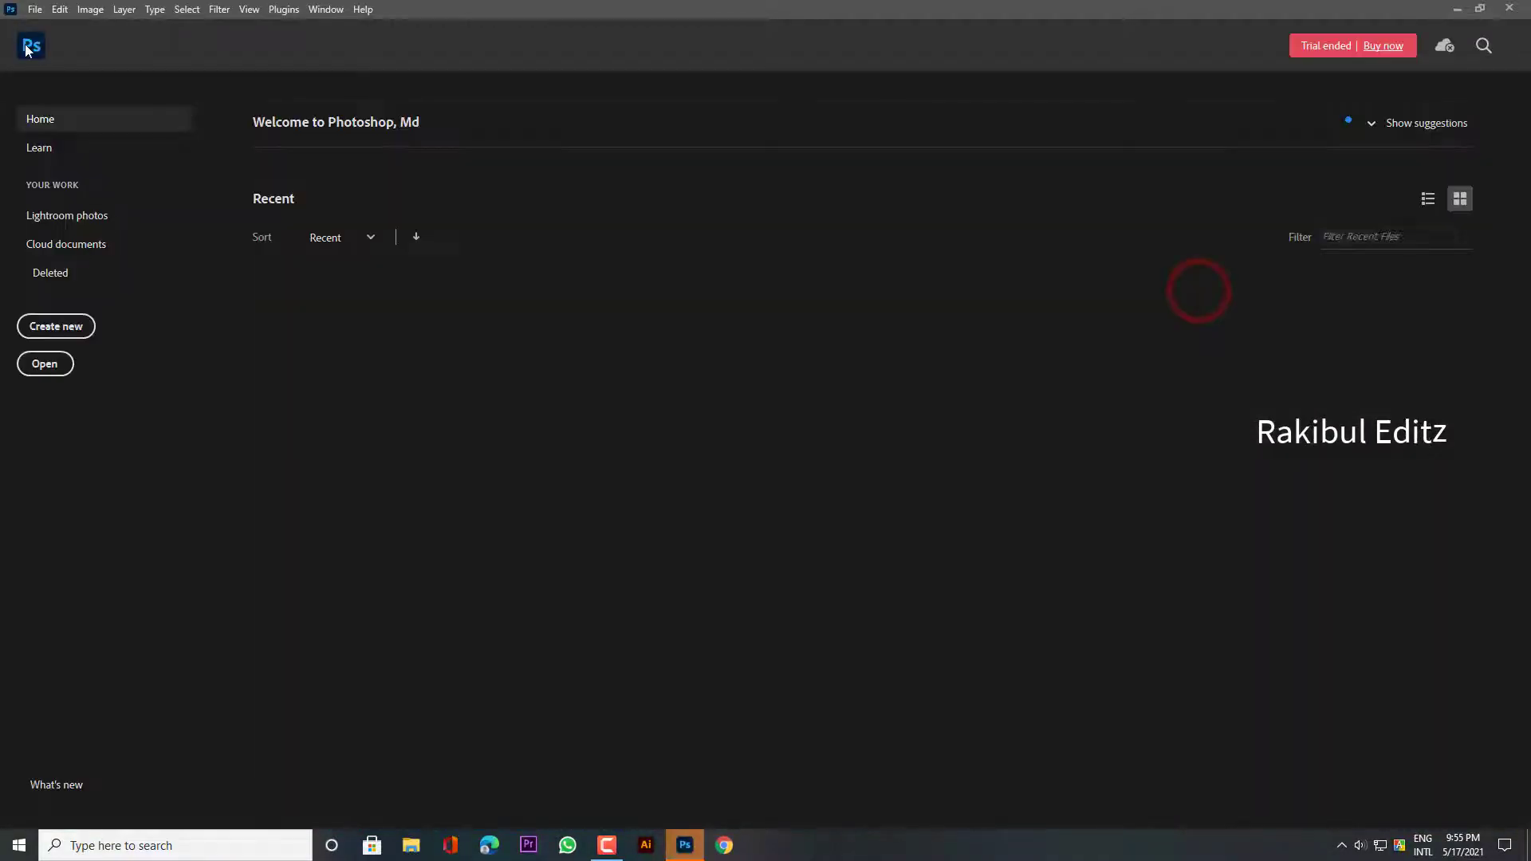
- Open the night portrait DSC00611.JPG and dock its window in the workspace
left_click(29, 48)
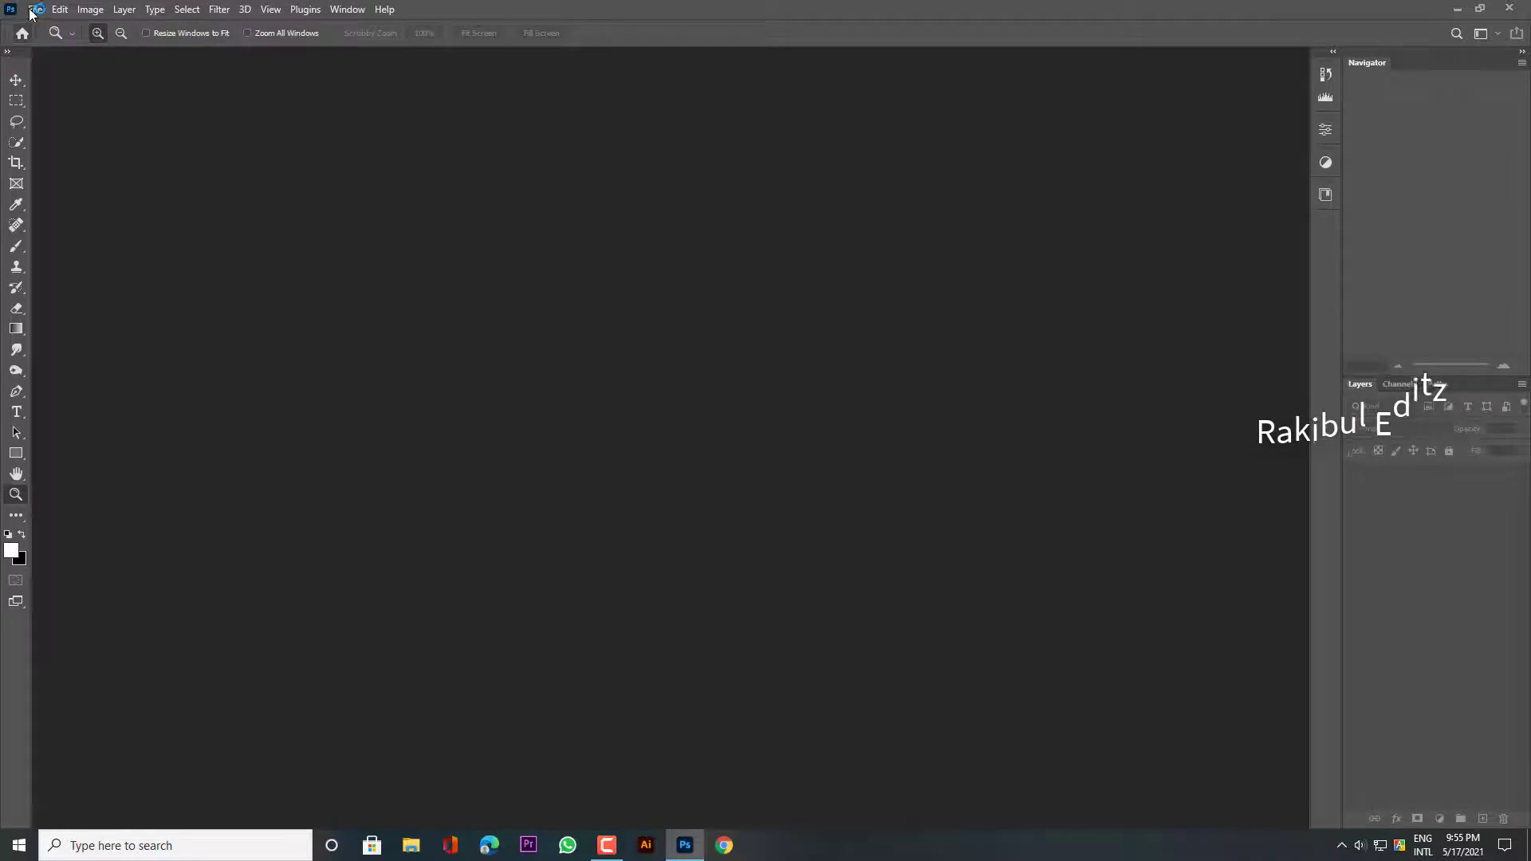
left_click(32, 11)
left_click(48, 49)
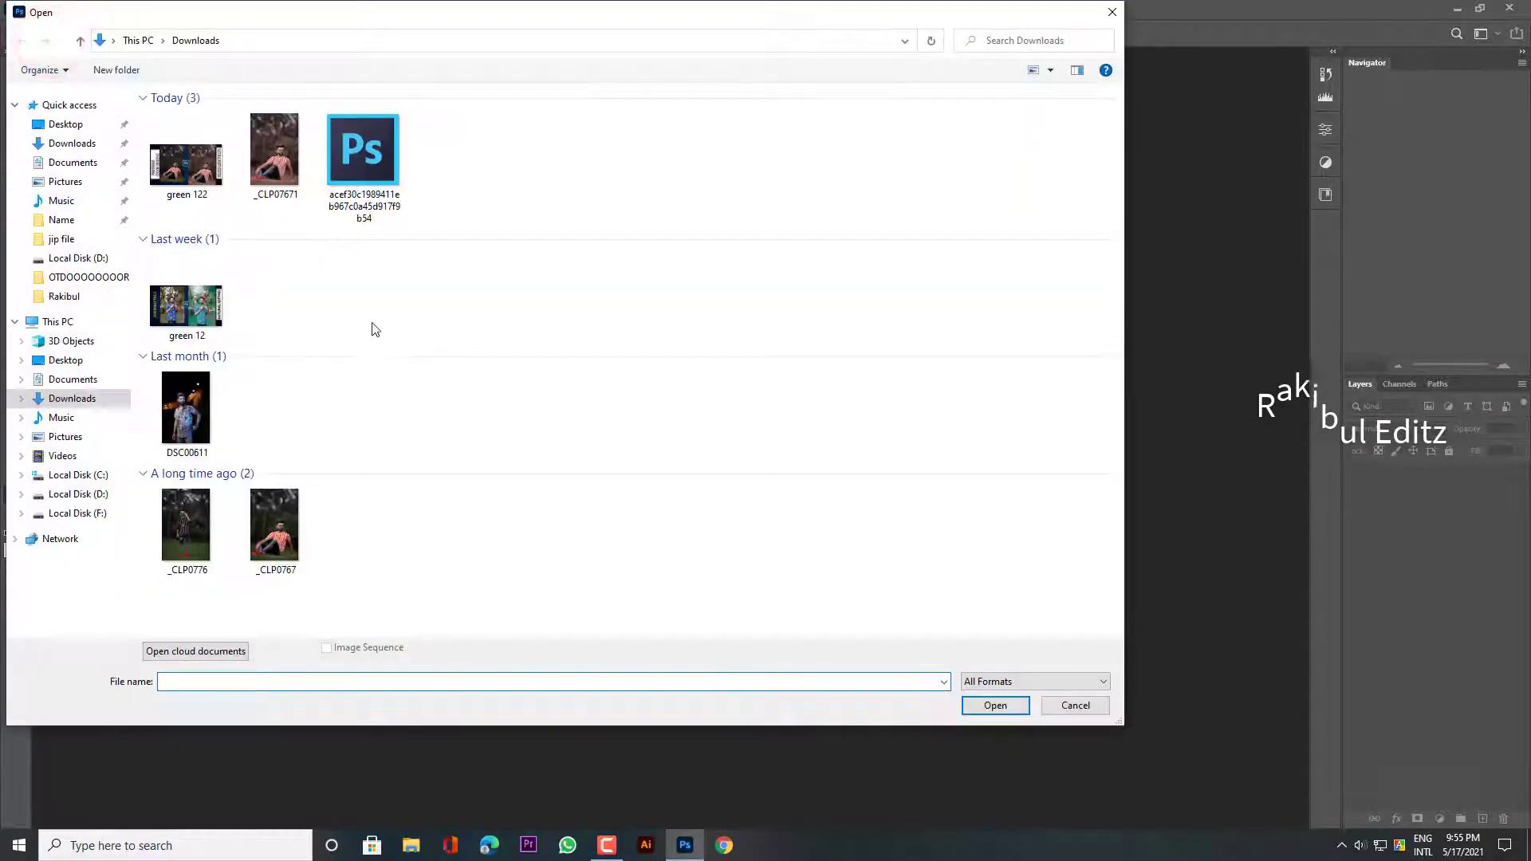
double_click(189, 413)
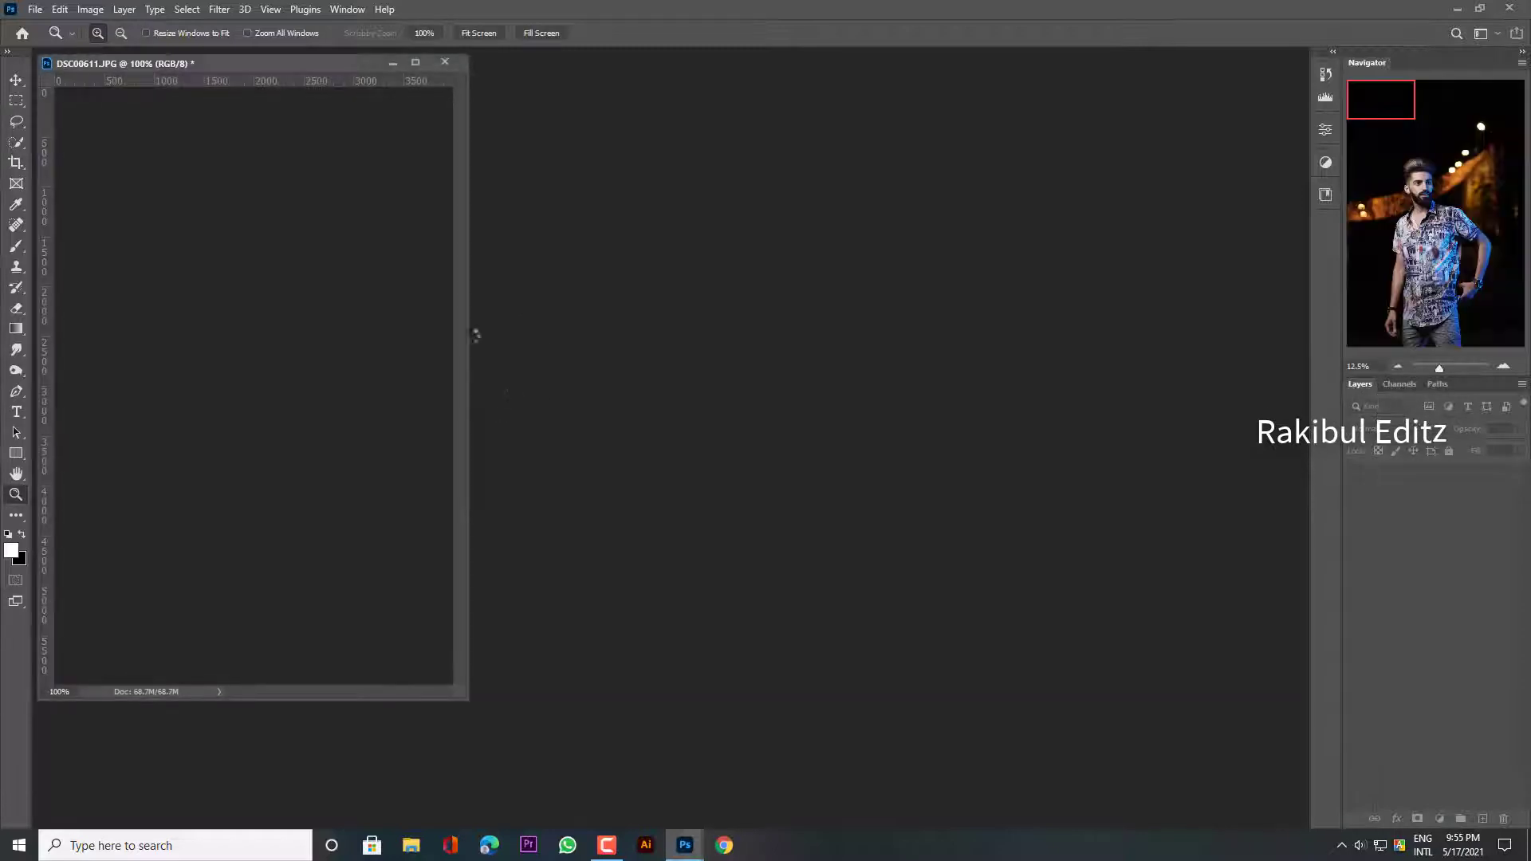
mouse_move(313, 69)
left_mouse_down()
mouse_move(517, 67)
mouse_move(518, 52)
left_mouse_up()
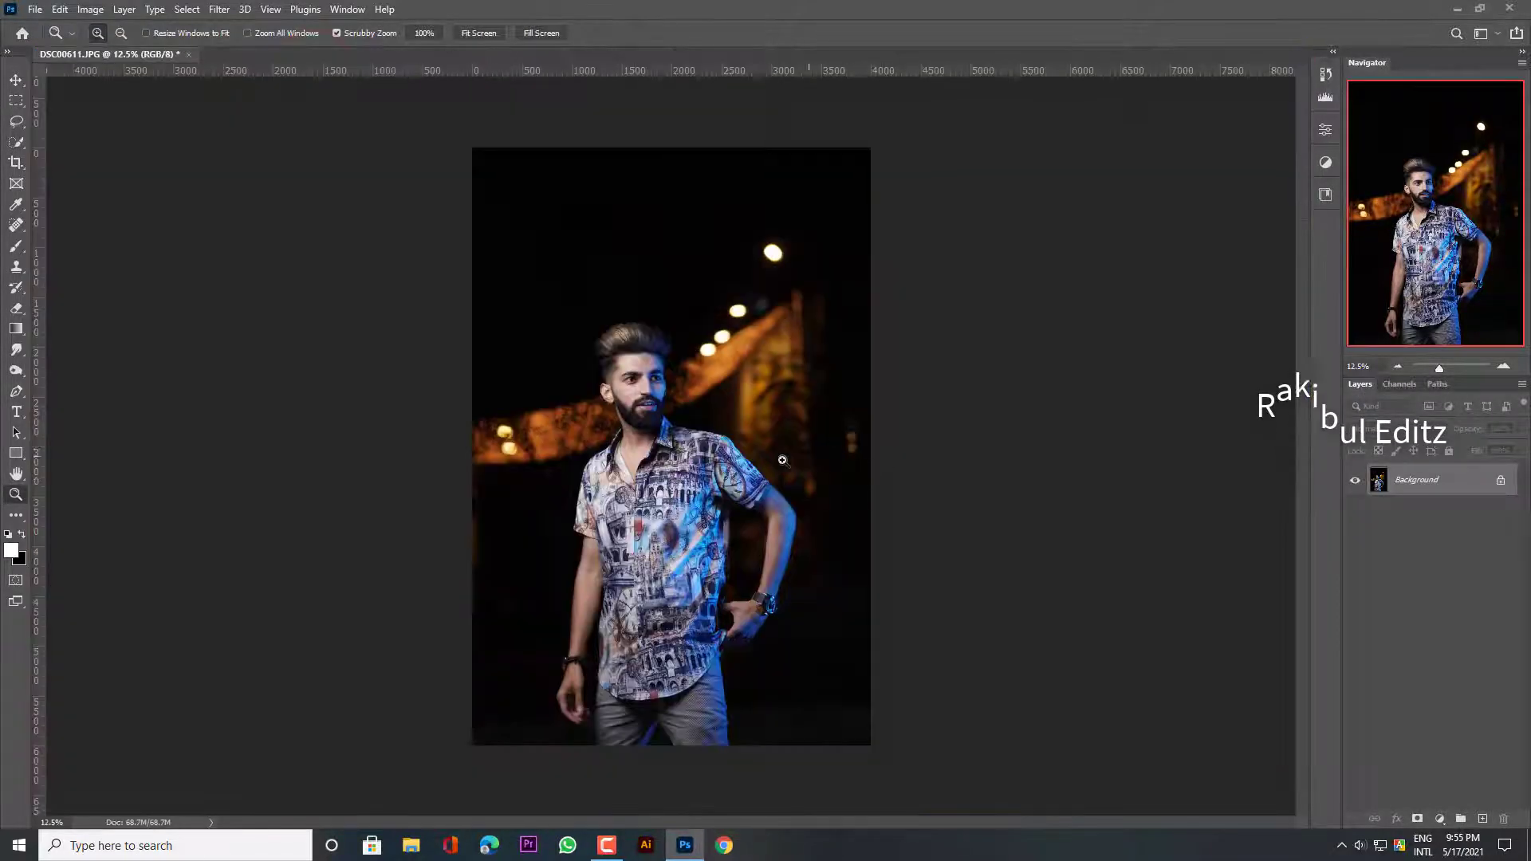
- Duplicate the Background layer into a Background copy layer
left_click_drag(1451, 490, 1483, 819)
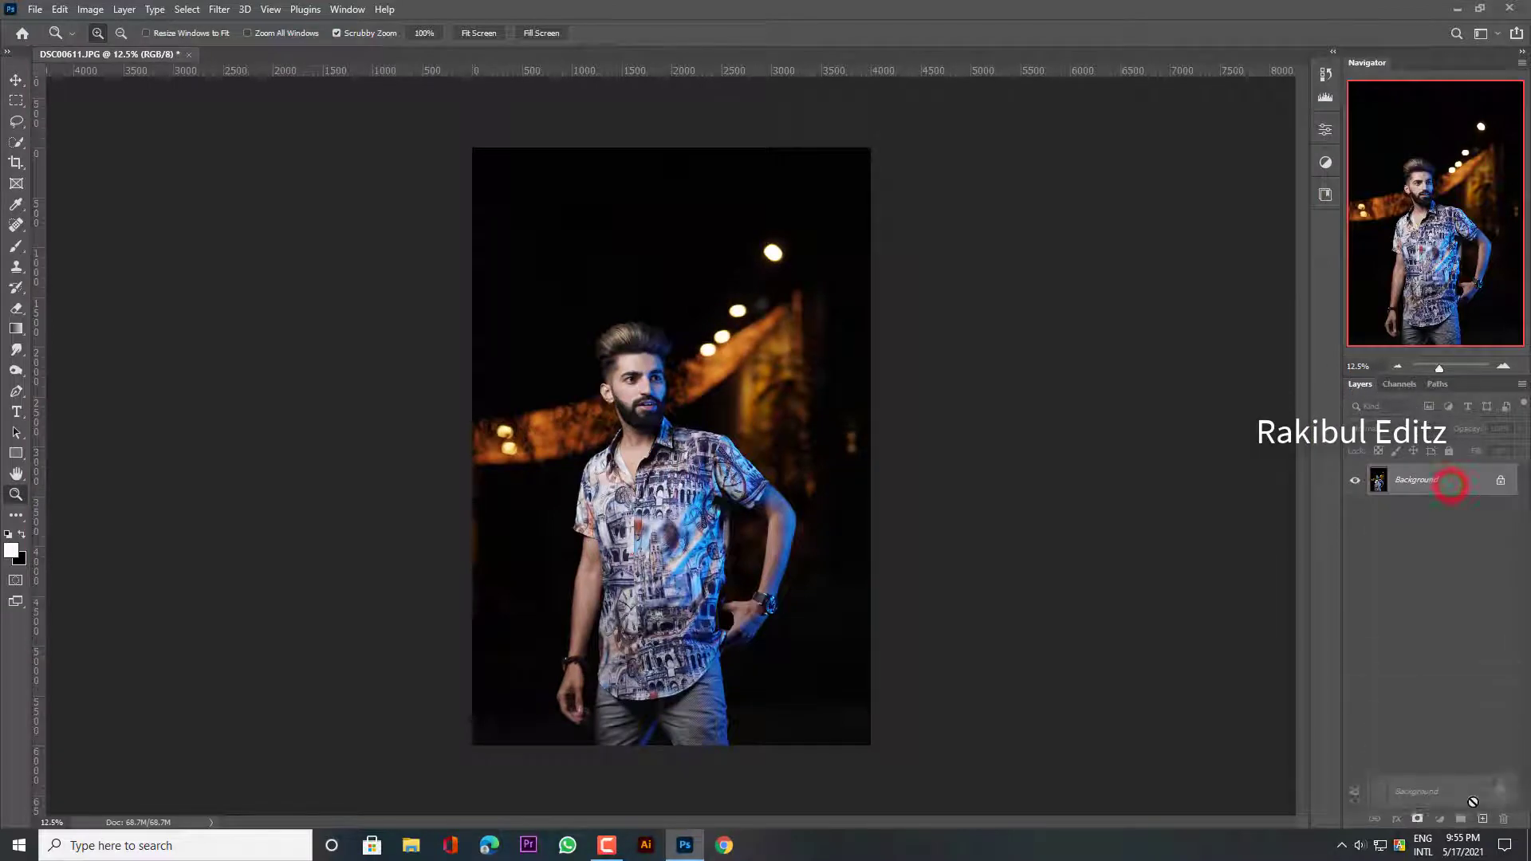
mouse_move(651, 390)
left_mouse_down()
mouse_move(637, 424)
mouse_move(445, 473)
left_mouse_up()
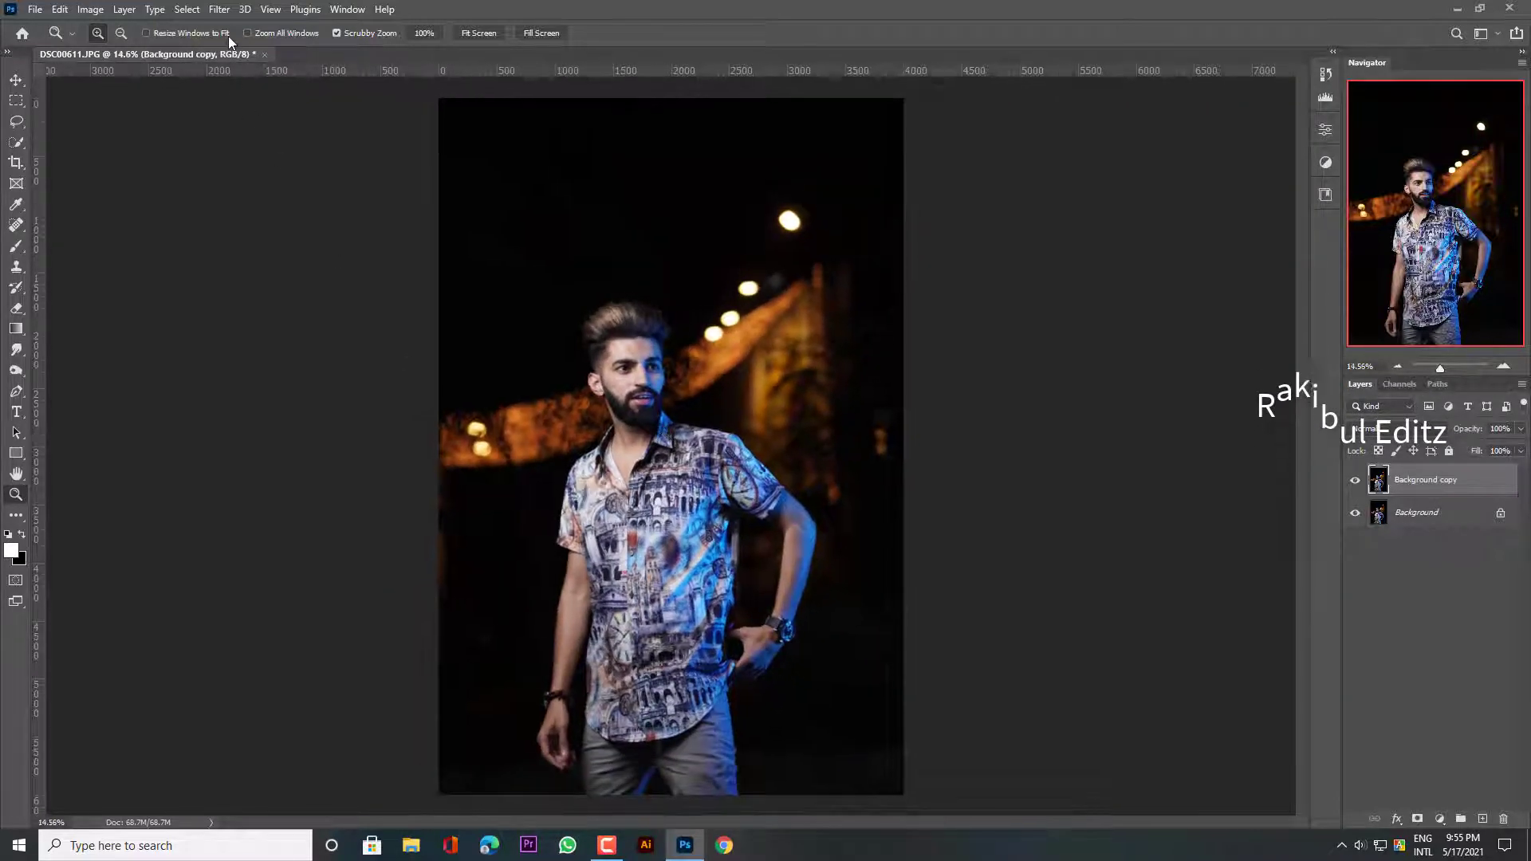
left_click(219, 8)
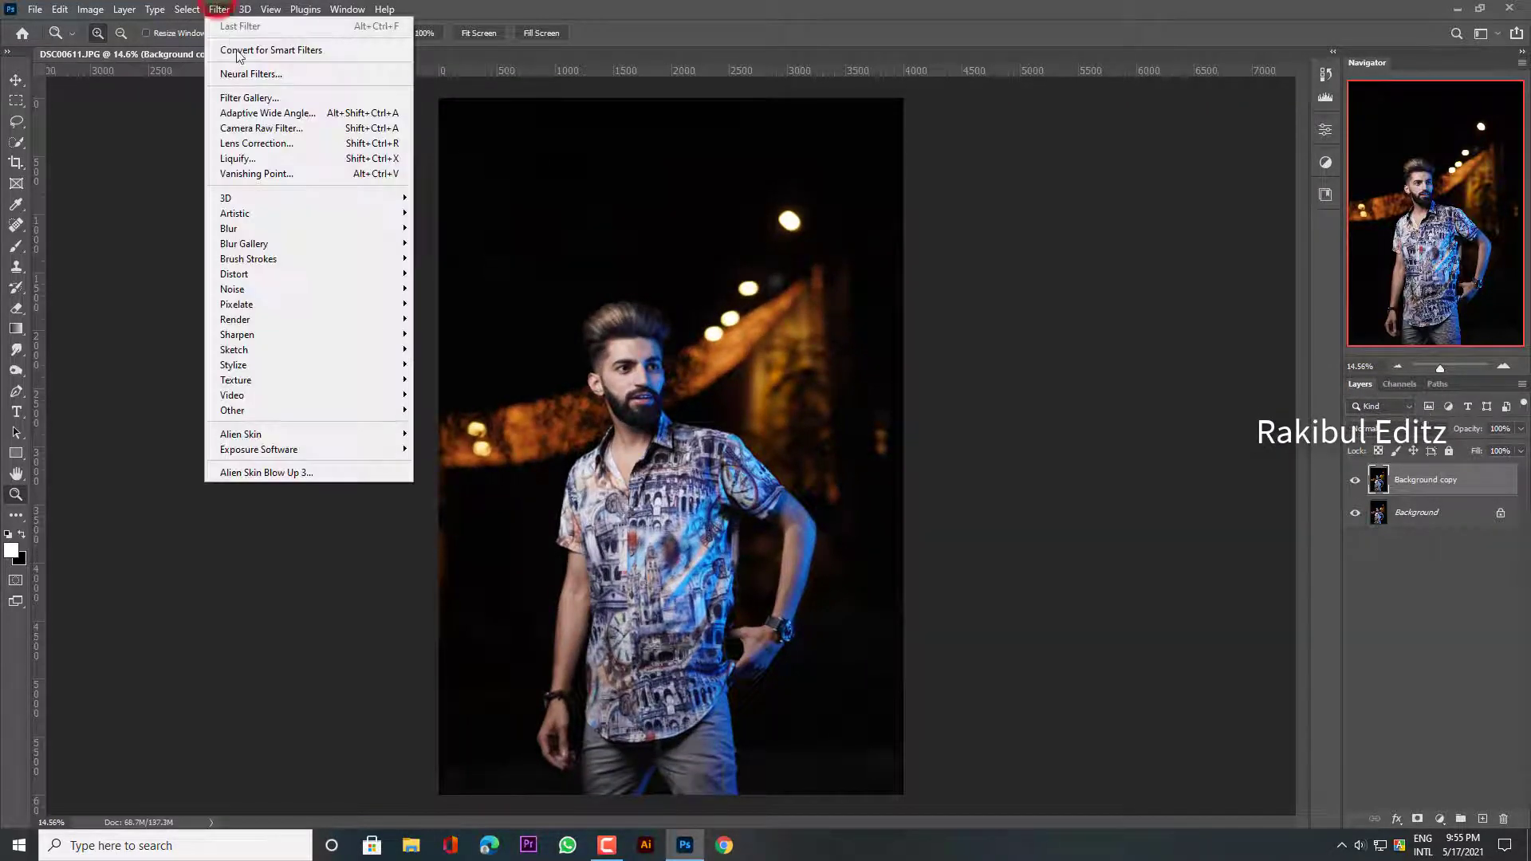
- In Camera Raw, set Temperature +6, Tint +3, Contrast -15, Highlights -17, Whites +5, Blacks -11
left_click(260, 126)
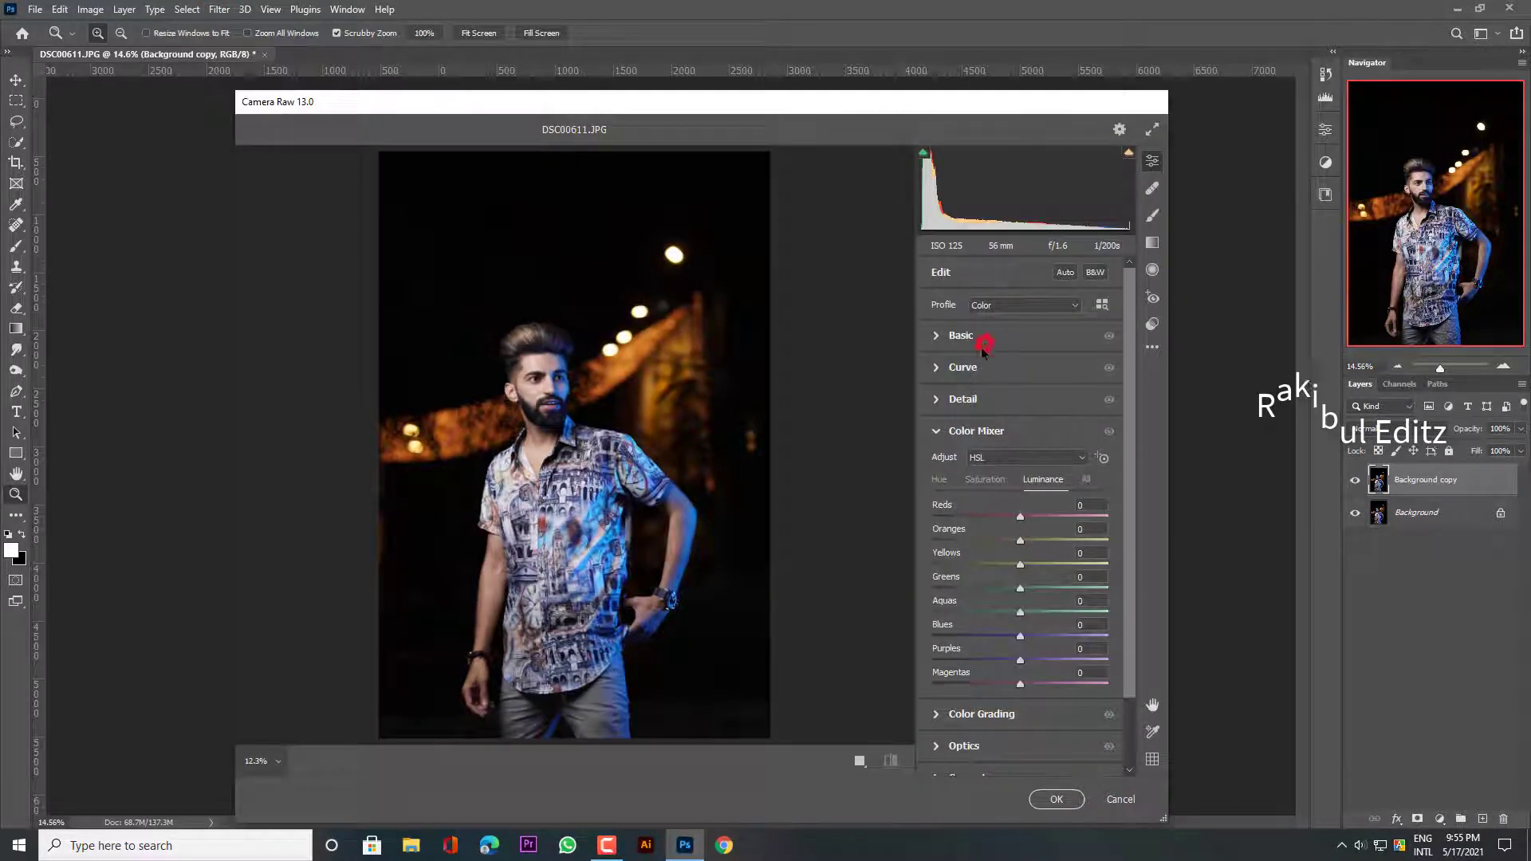
left_click(984, 343)
left_click(1022, 397)
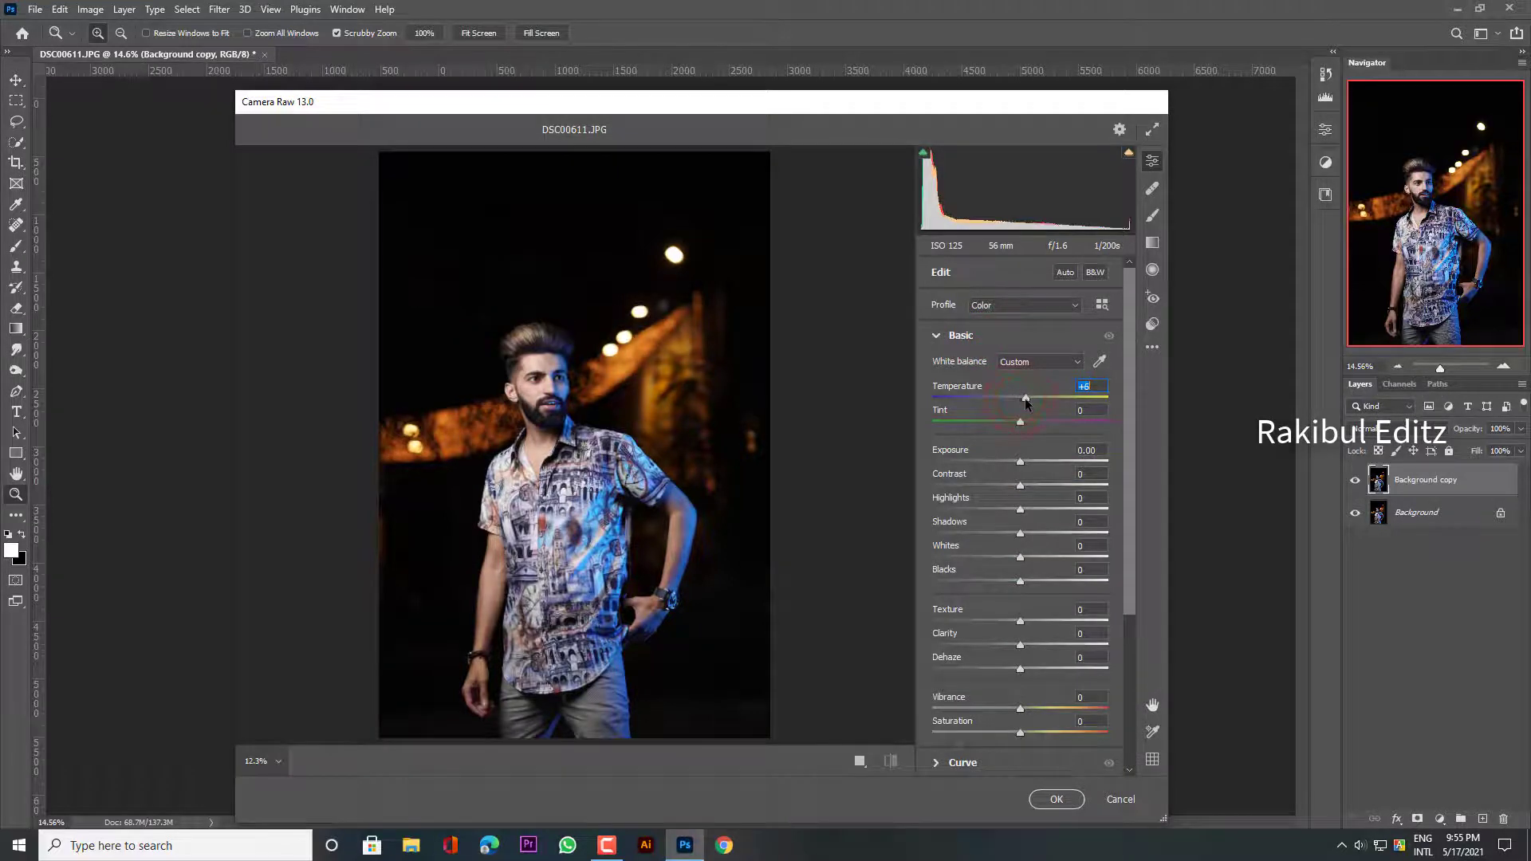
left_click(1023, 423)
left_click_drag(1023, 488, 1031, 488)
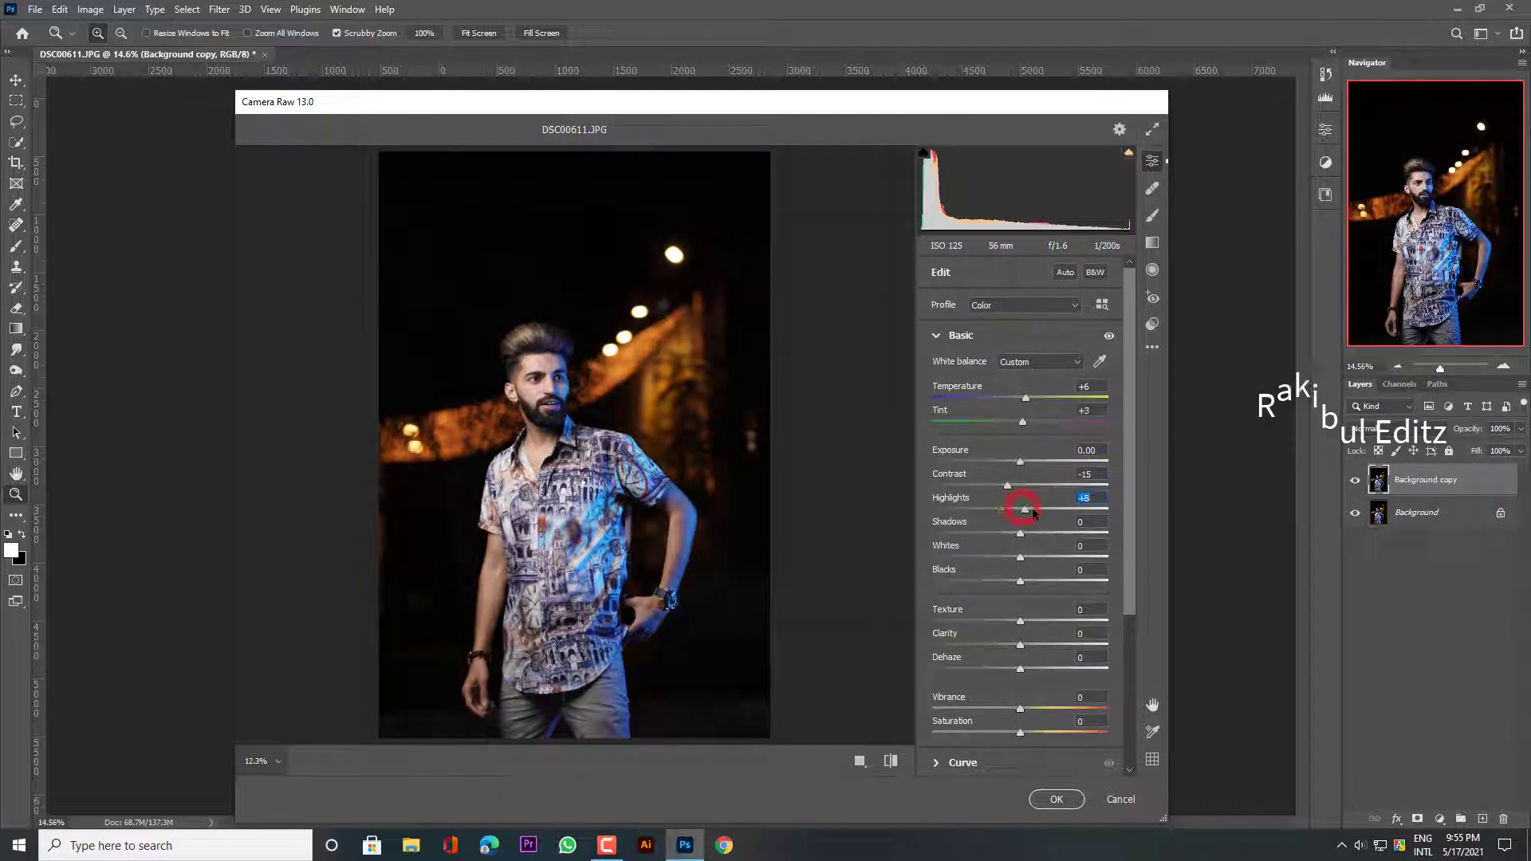
left_click_drag(1035, 513, 1006, 522)
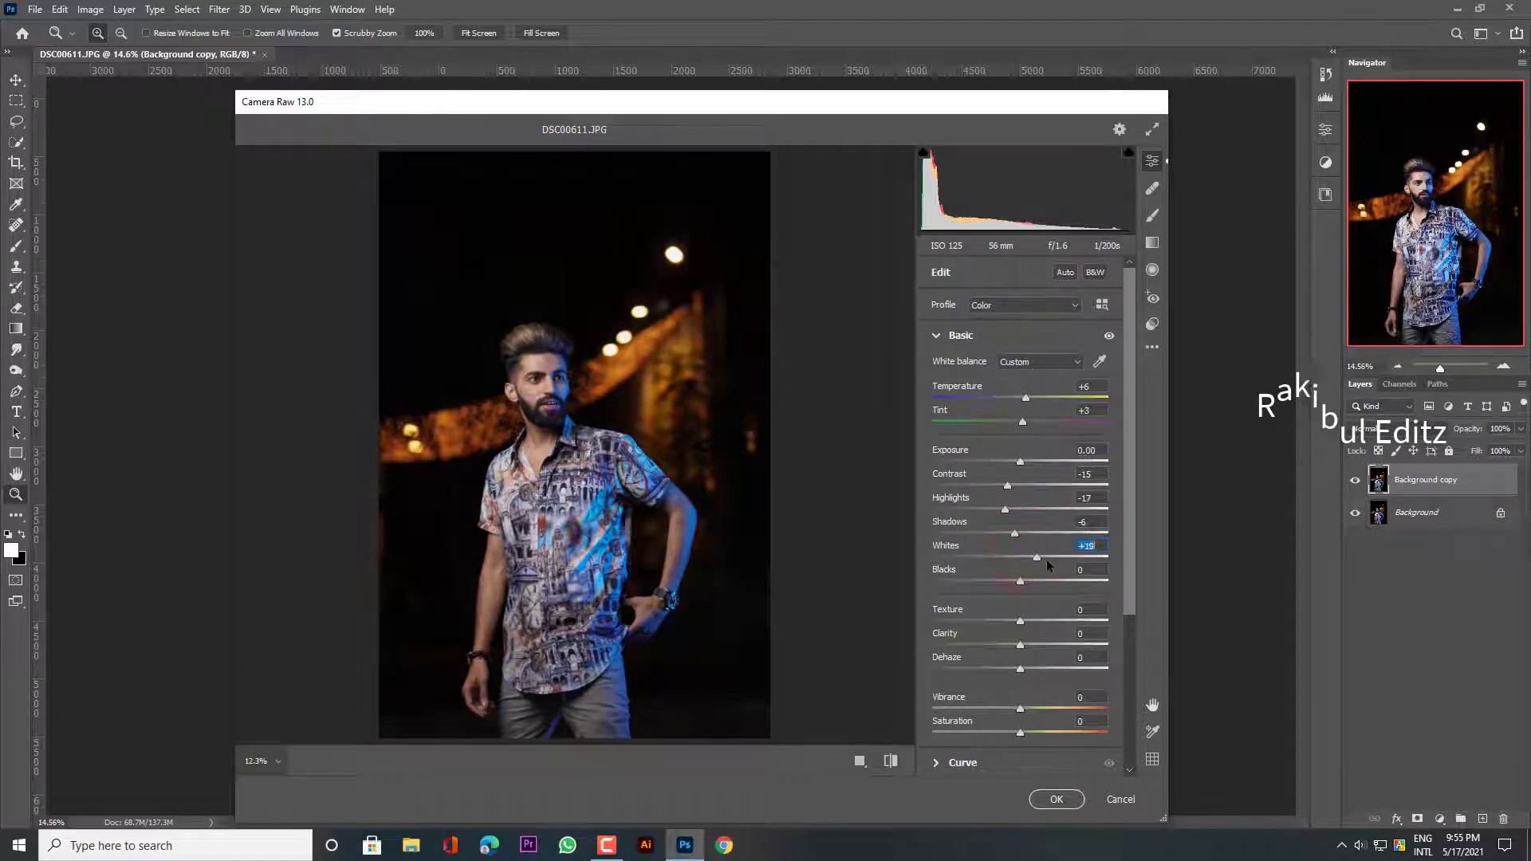
mouse_move(1046, 561)
left_mouse_down()
mouse_move(1024, 564)
mouse_move(1010, 593)
left_mouse_up()
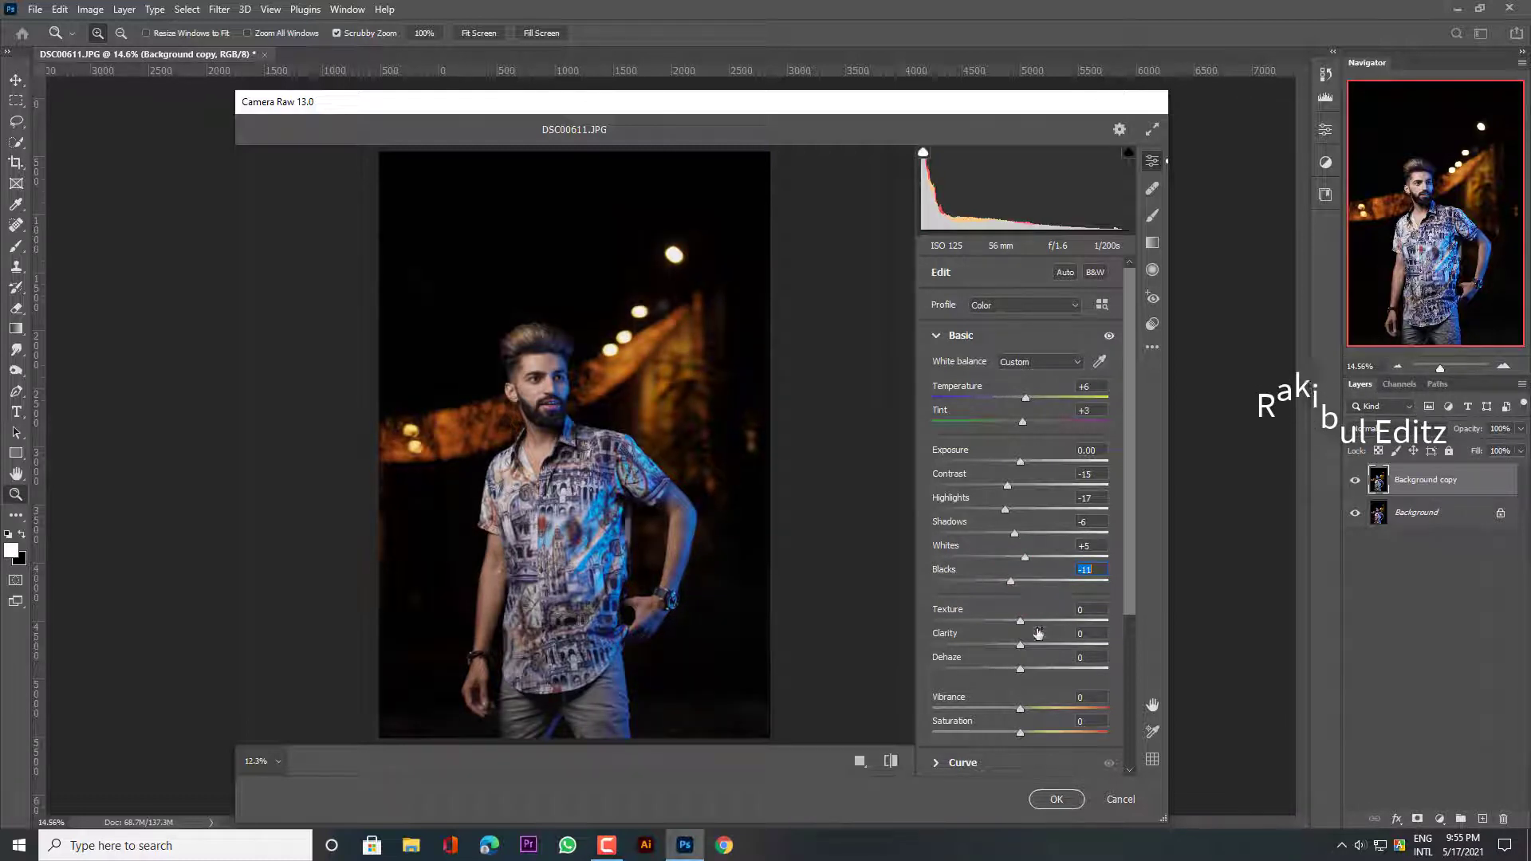
scroll(1039, 632, "down", 3)
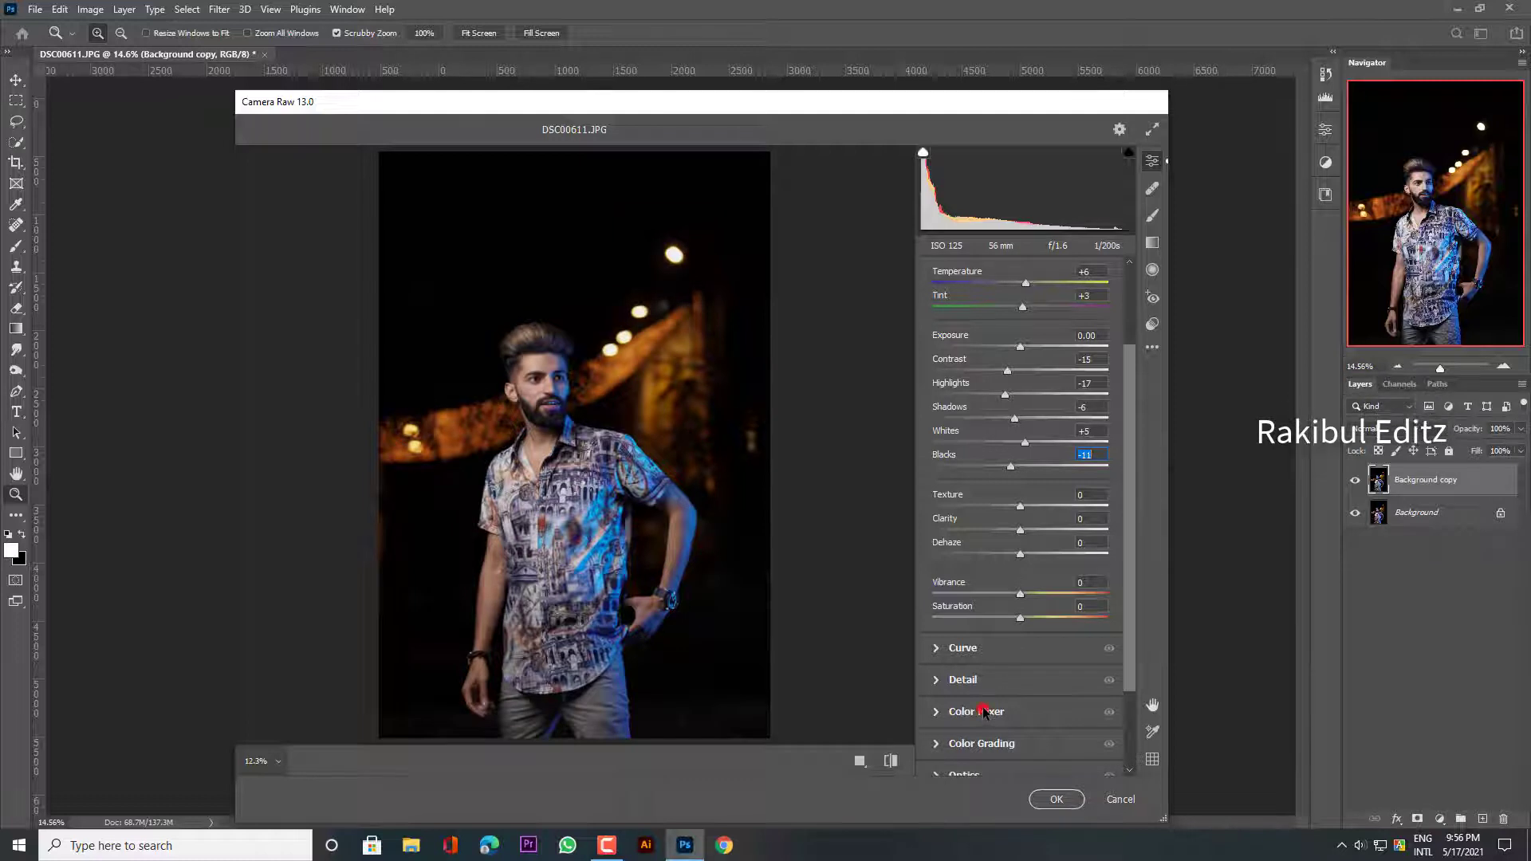
- Tone down the Oranges in the Color Mixer's saturation and luminance, and apply the grade
left_click(983, 711)
left_click(993, 483)
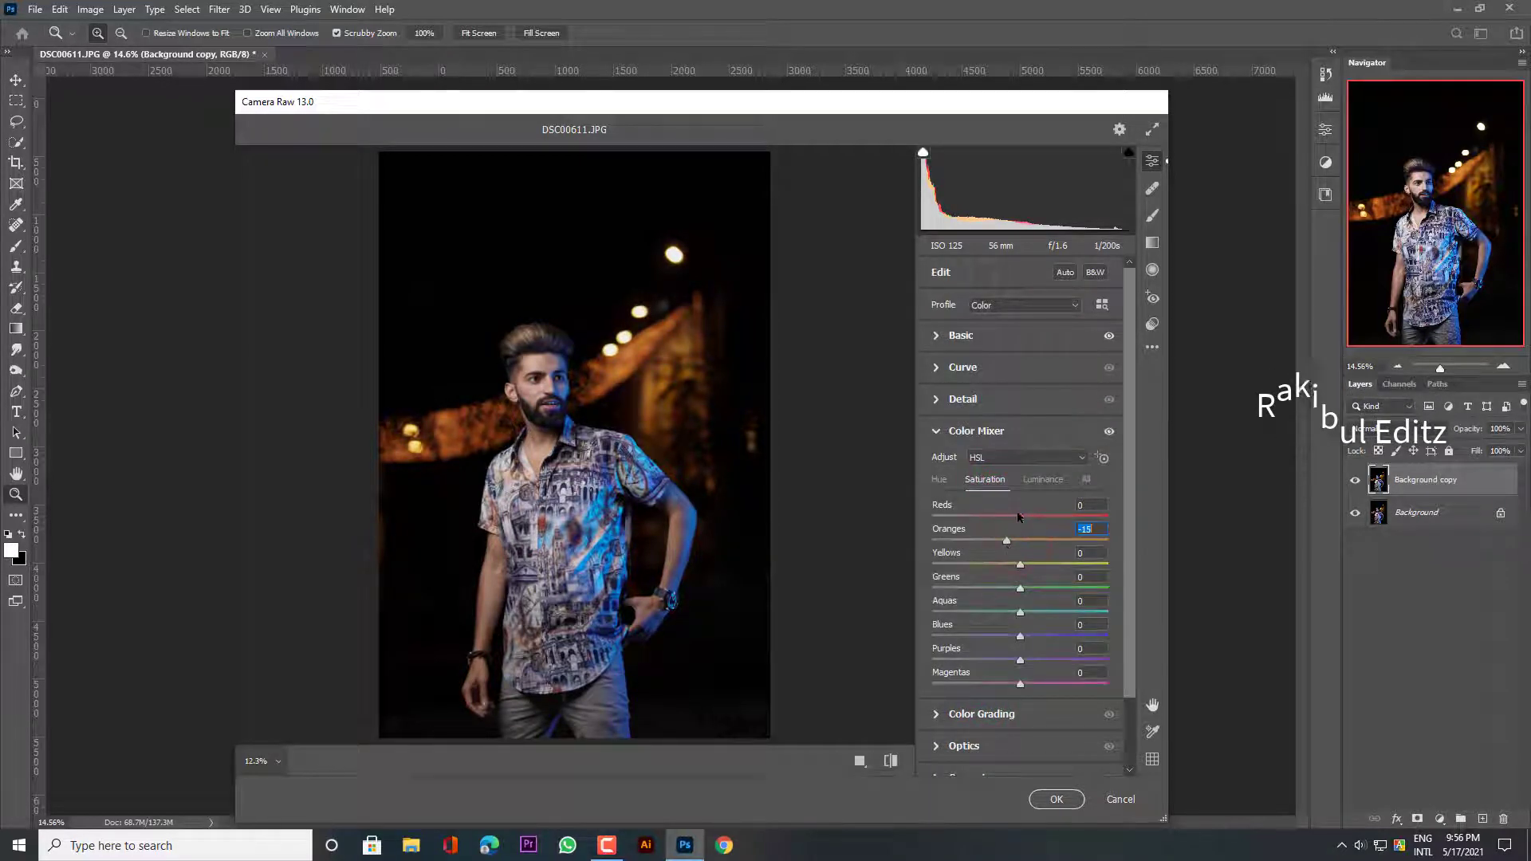
left_click(1043, 479)
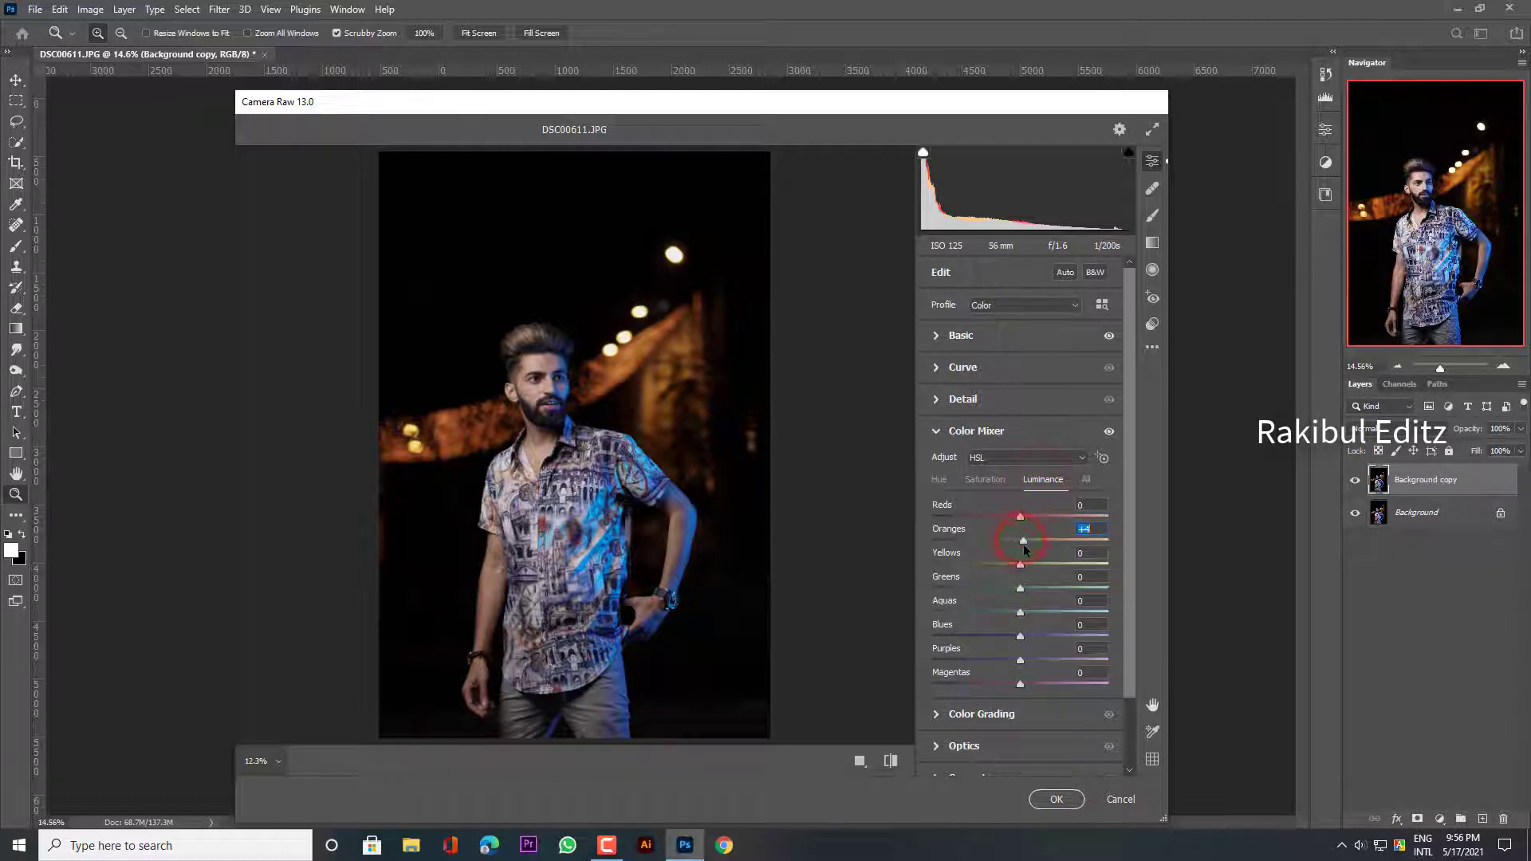
left_click(1045, 799)
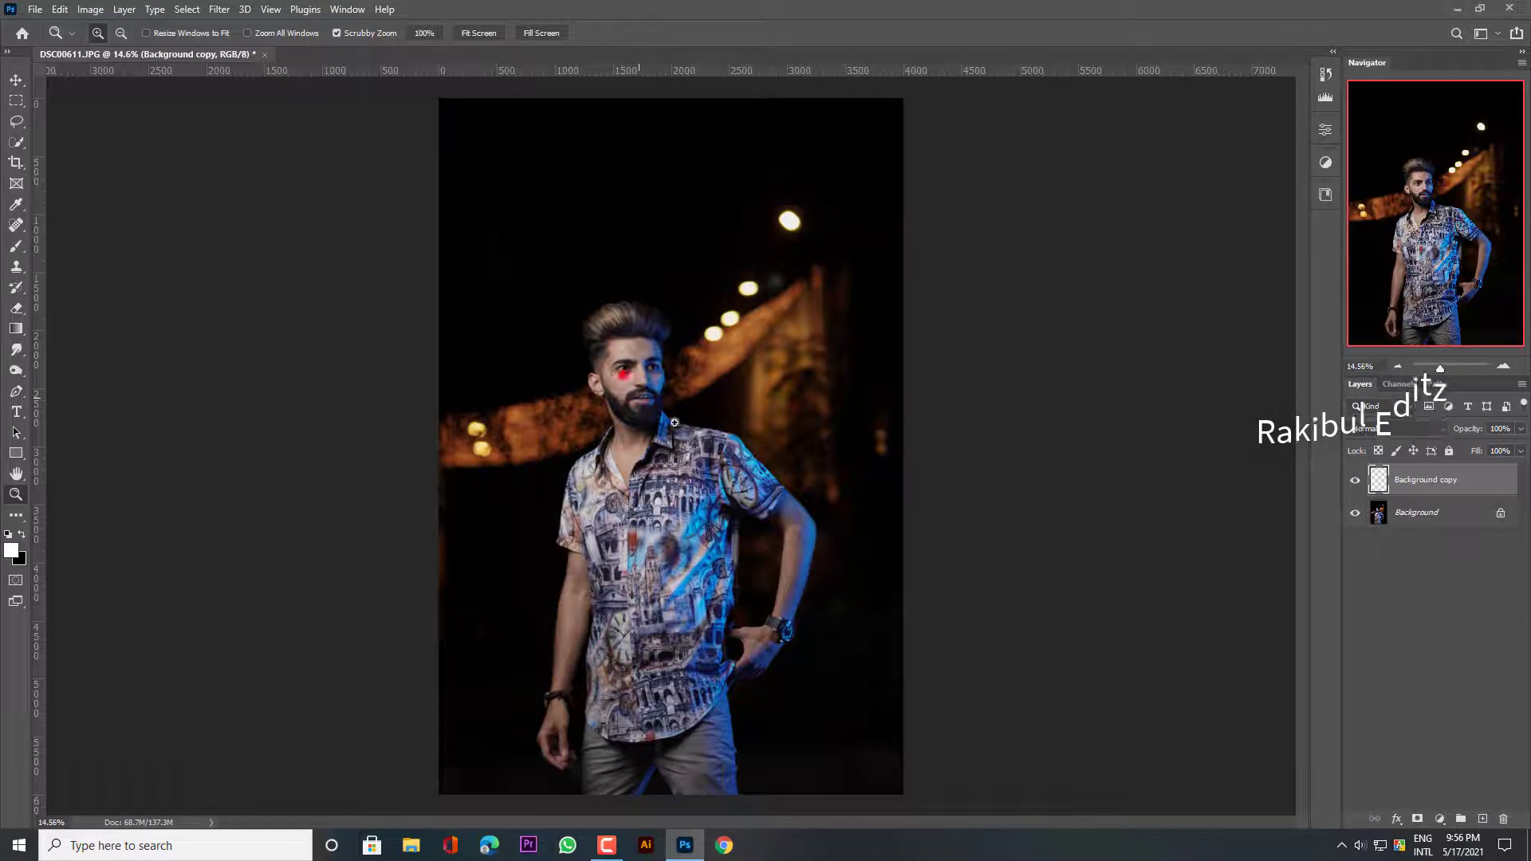
- Zoom into the face and toggle Background copy's visibility to compare the grade with the original
left_click(634, 406)
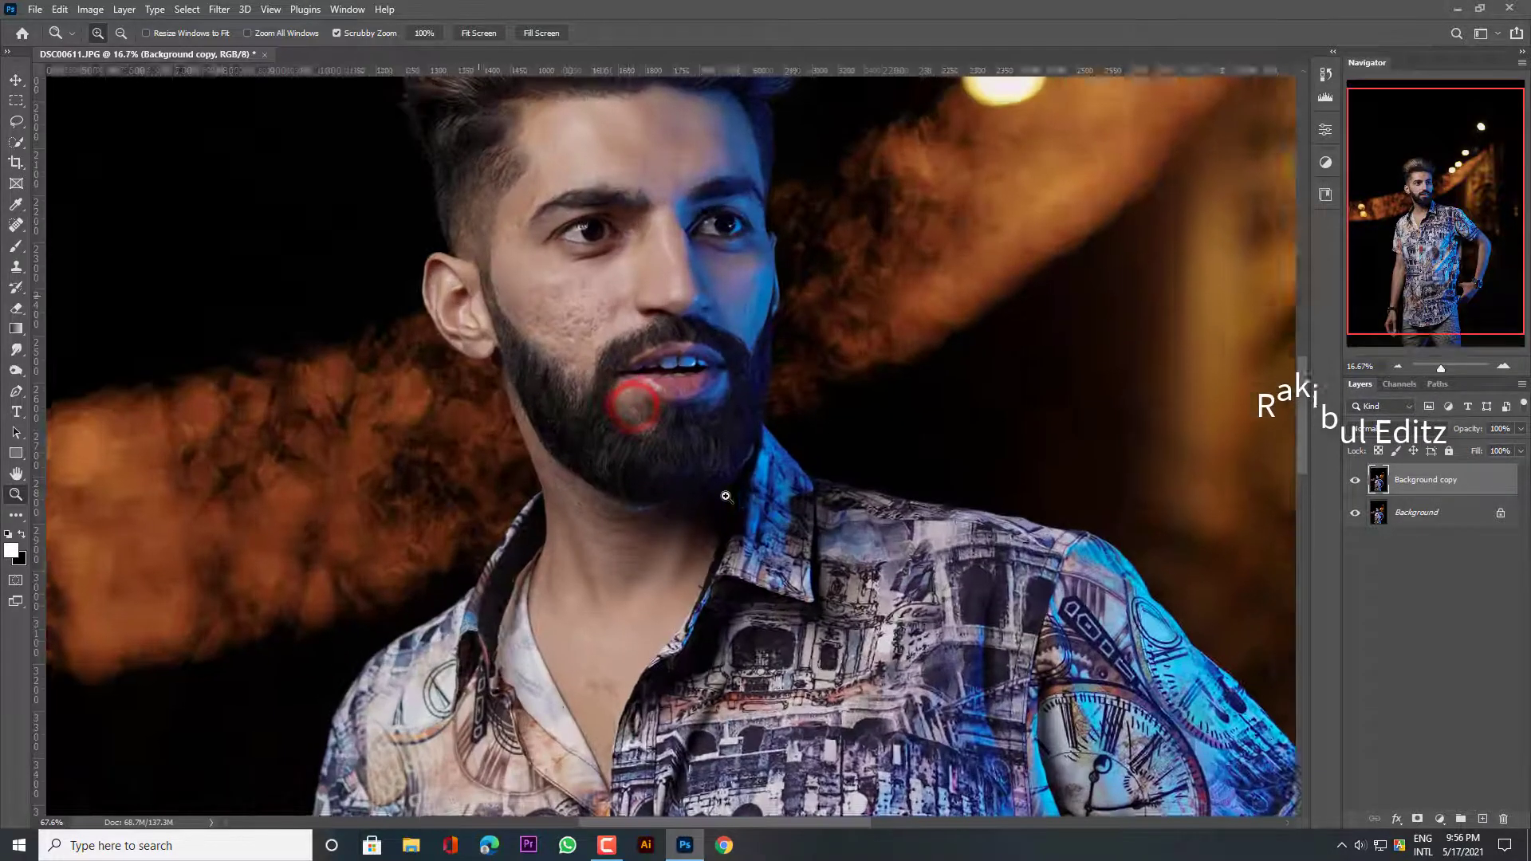
left_click_drag(634, 407, 798, 407)
left_click(1354, 482)
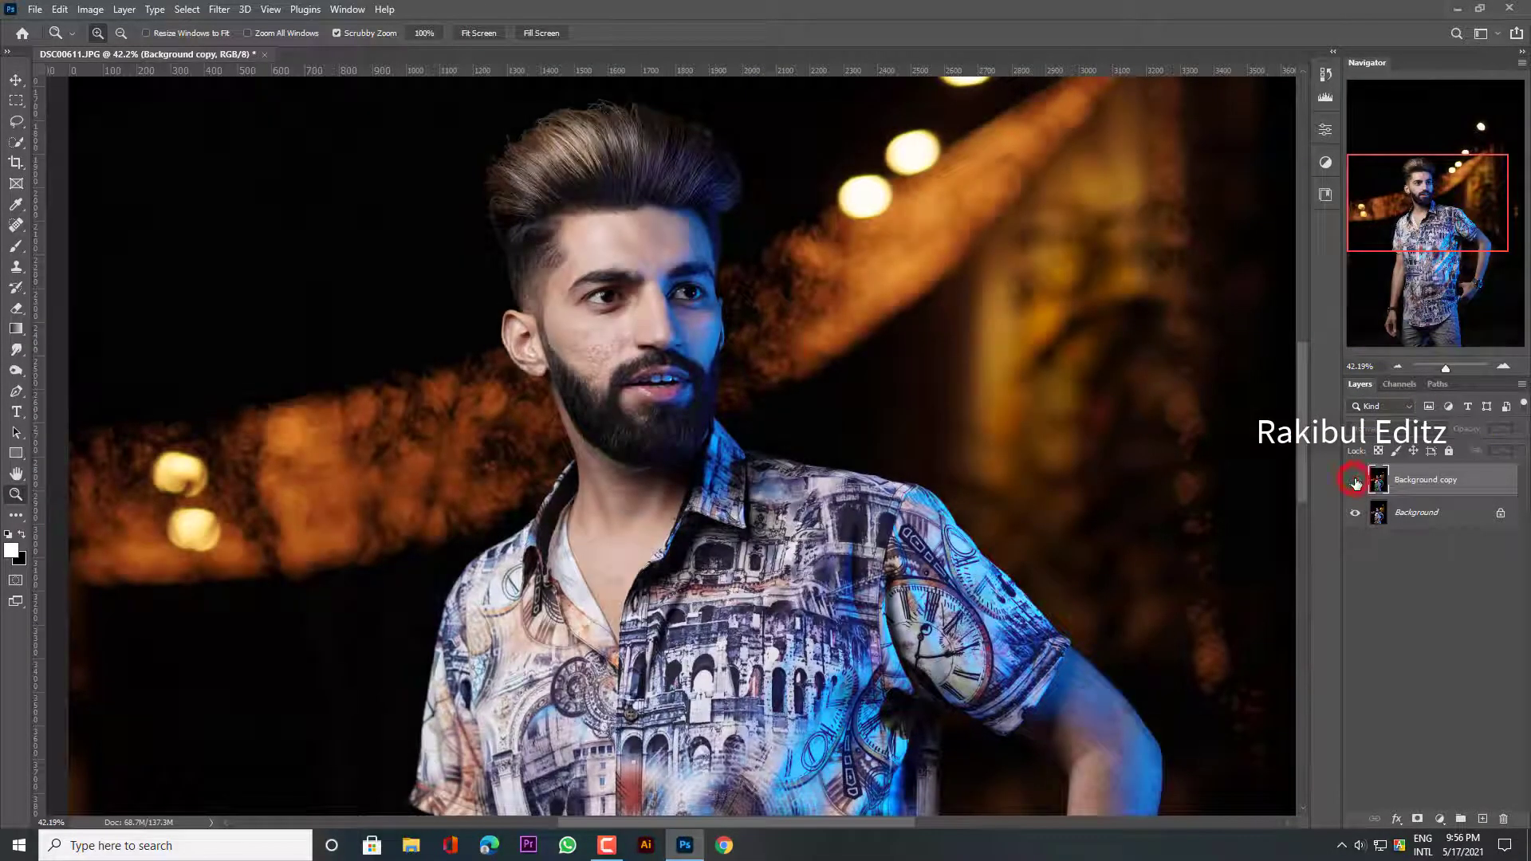
left_click(1355, 481)
left_click(690, 401, "alt")
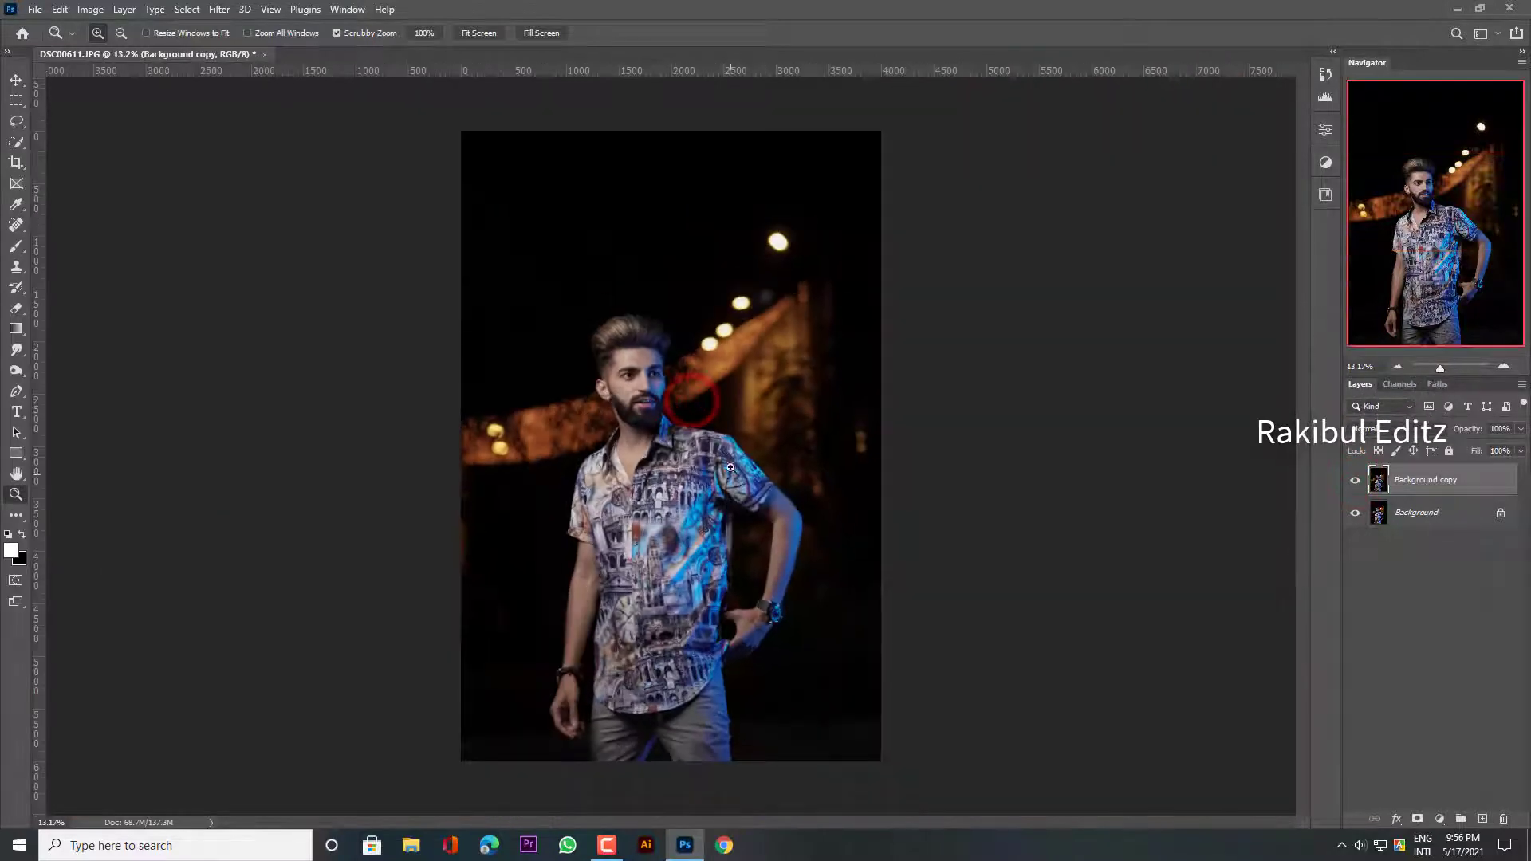
mouse_move(605, 333)
left_mouse_down()
mouse_move(675, 492)
mouse_move(630, 492)
left_mouse_up()
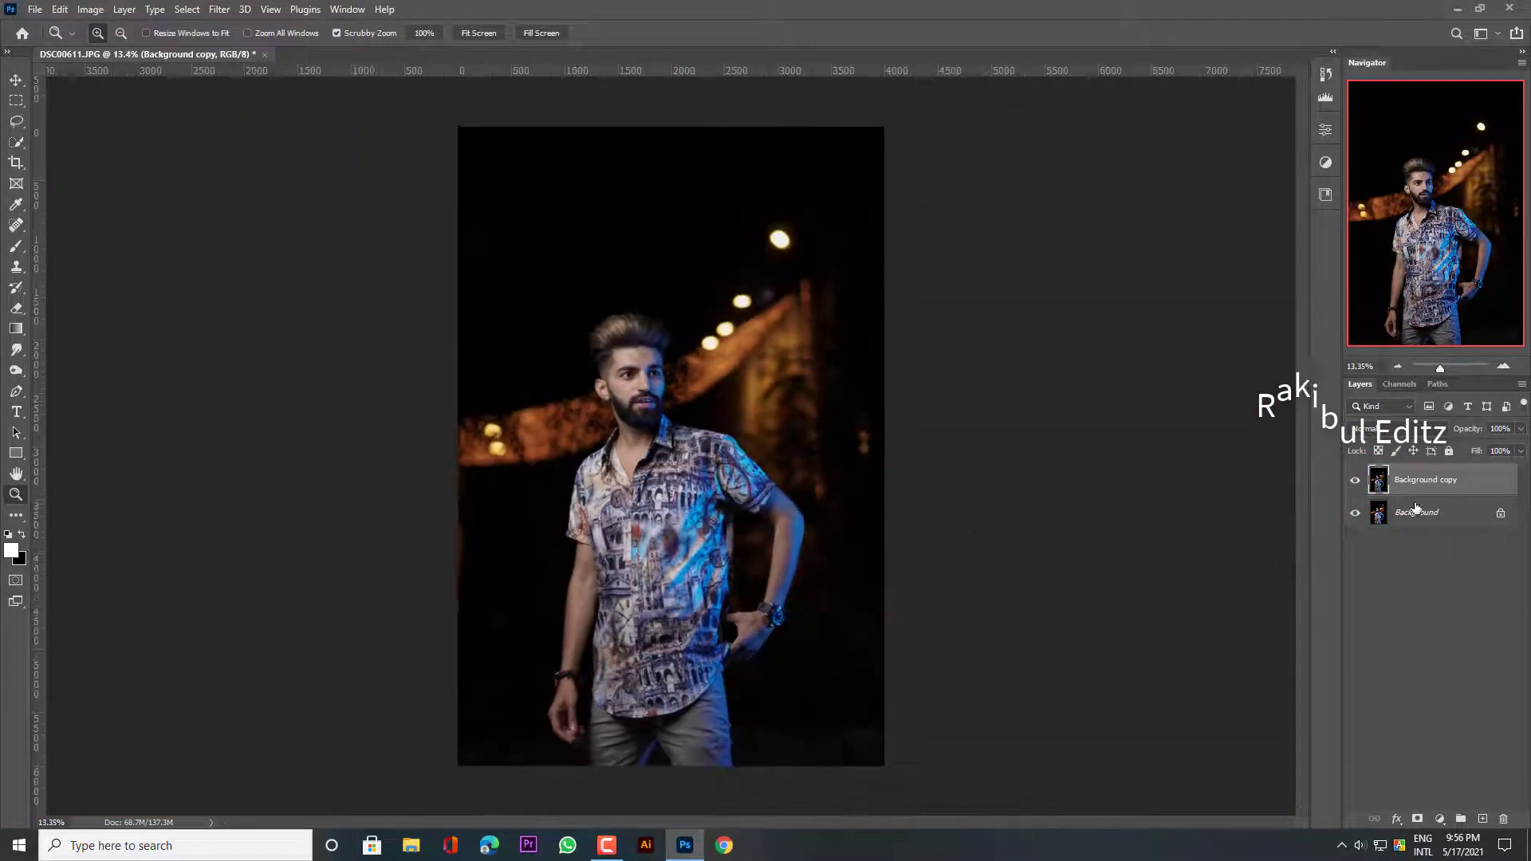
- Duplicate the graded Background copy as Background copy 2
left_click_drag(1427, 480, 1483, 819)
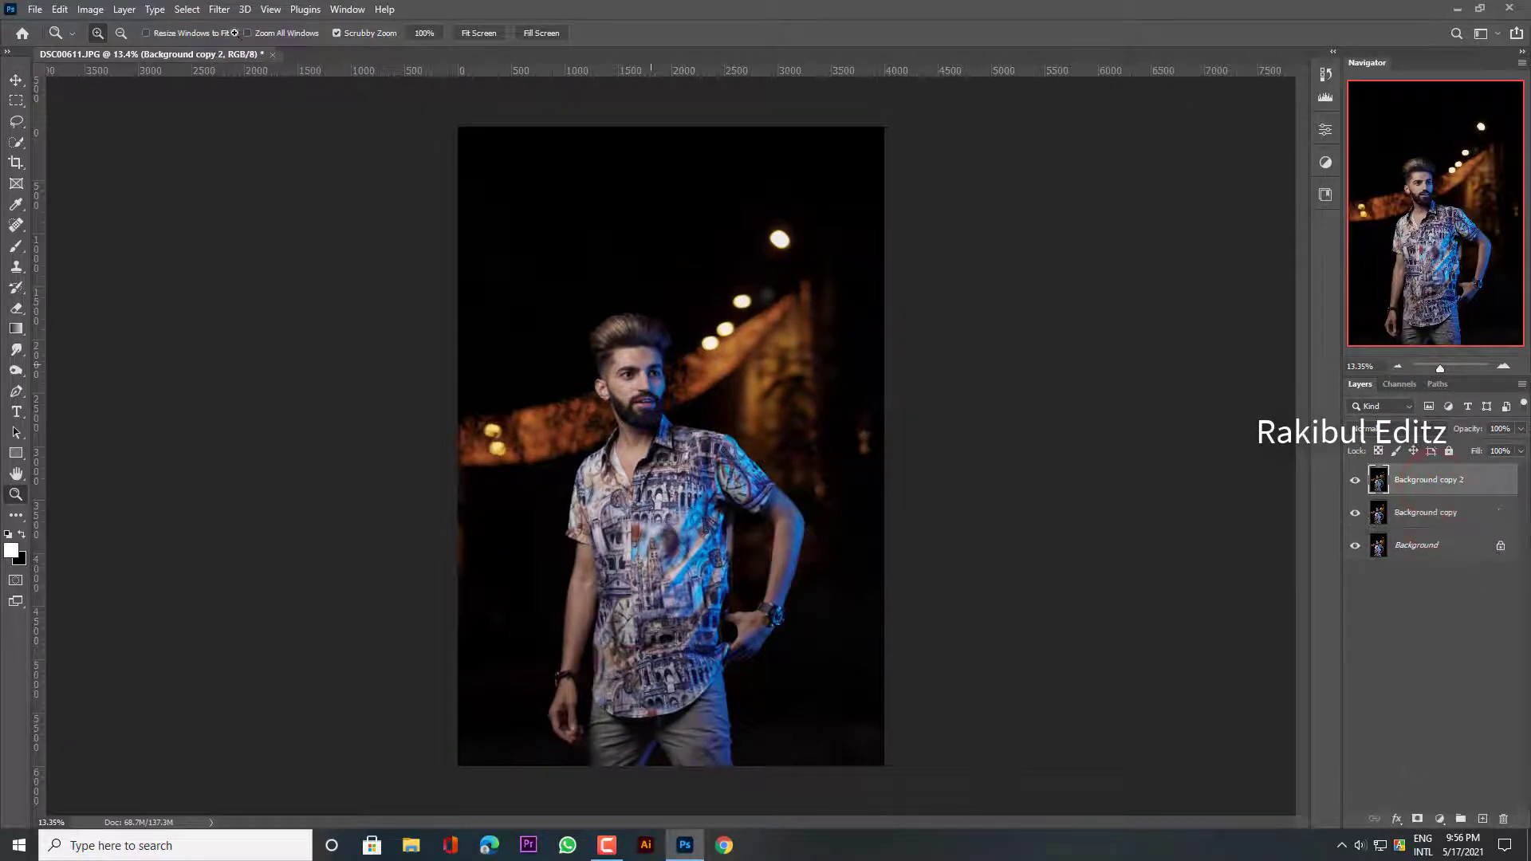
left_click(220, 9)
left_click(256, 231)
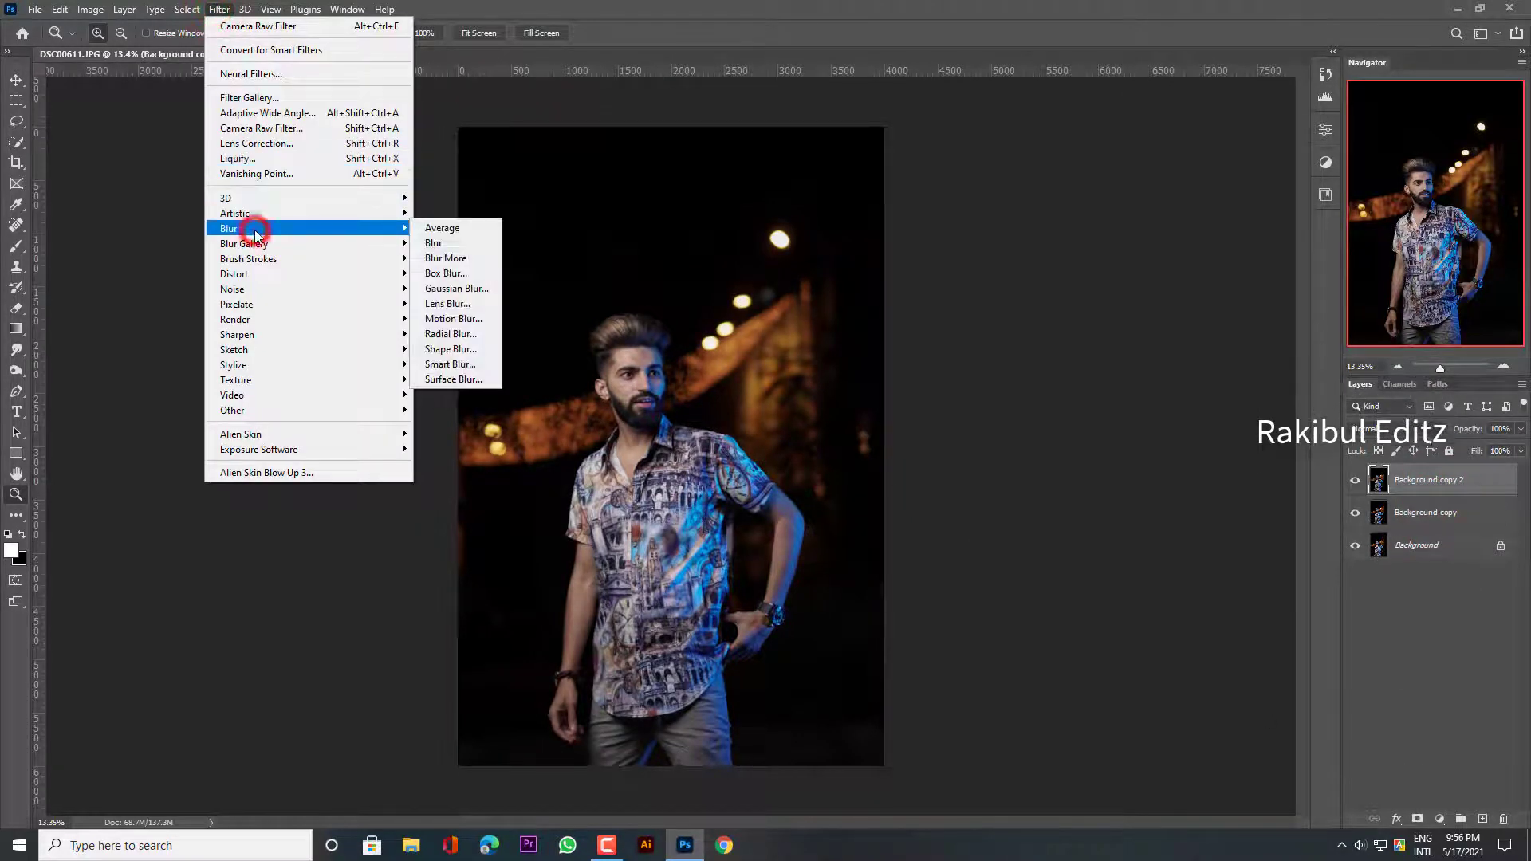
- Apply a 1.6-pixel Gaussian Blur to the Background copy layer
left_click(1424, 518)
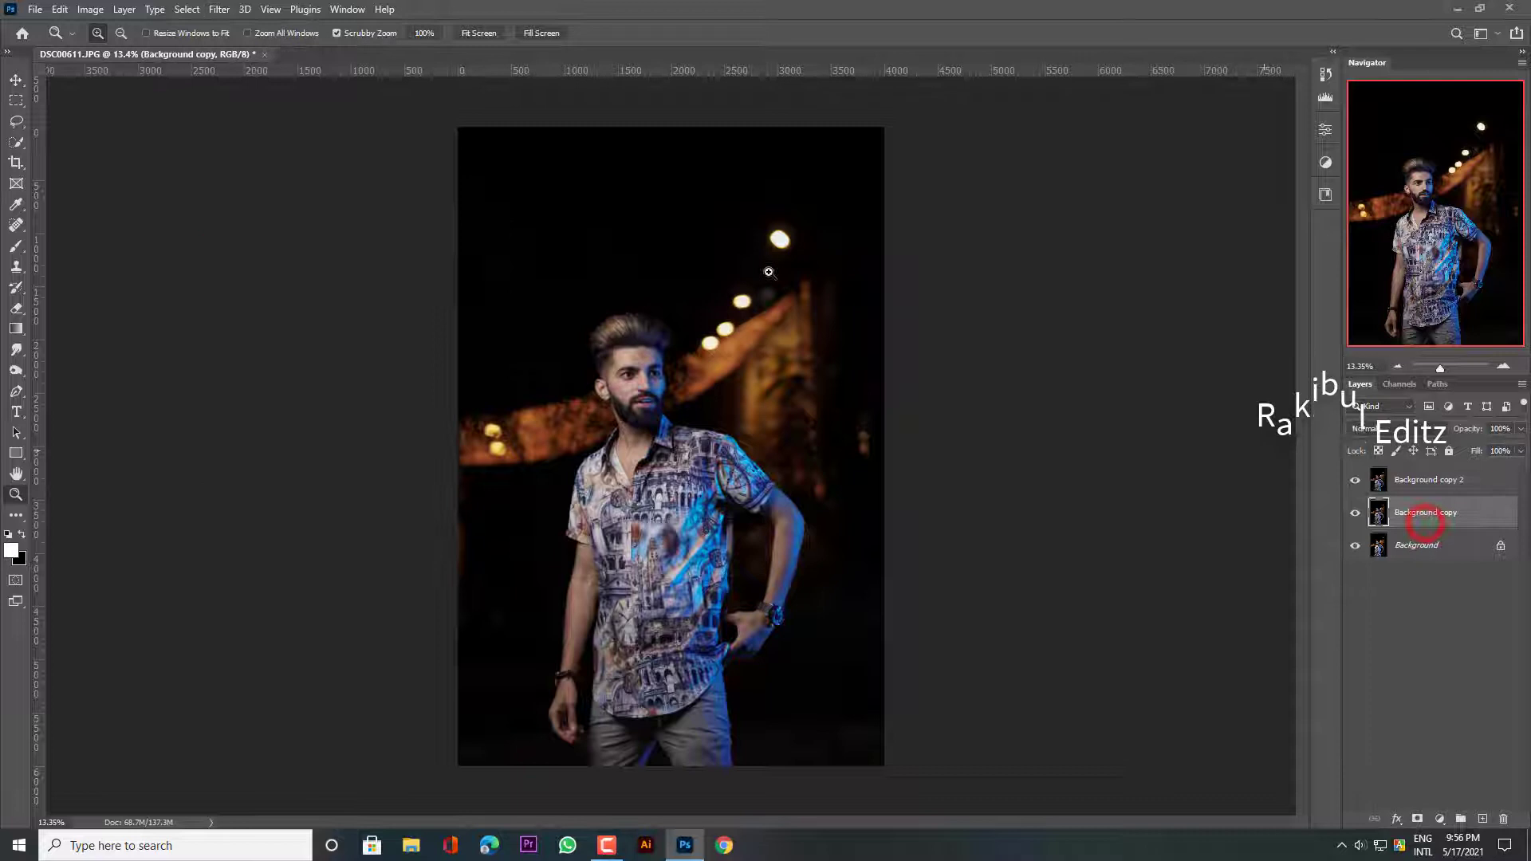
left_click(219, 9)
left_click(237, 231)
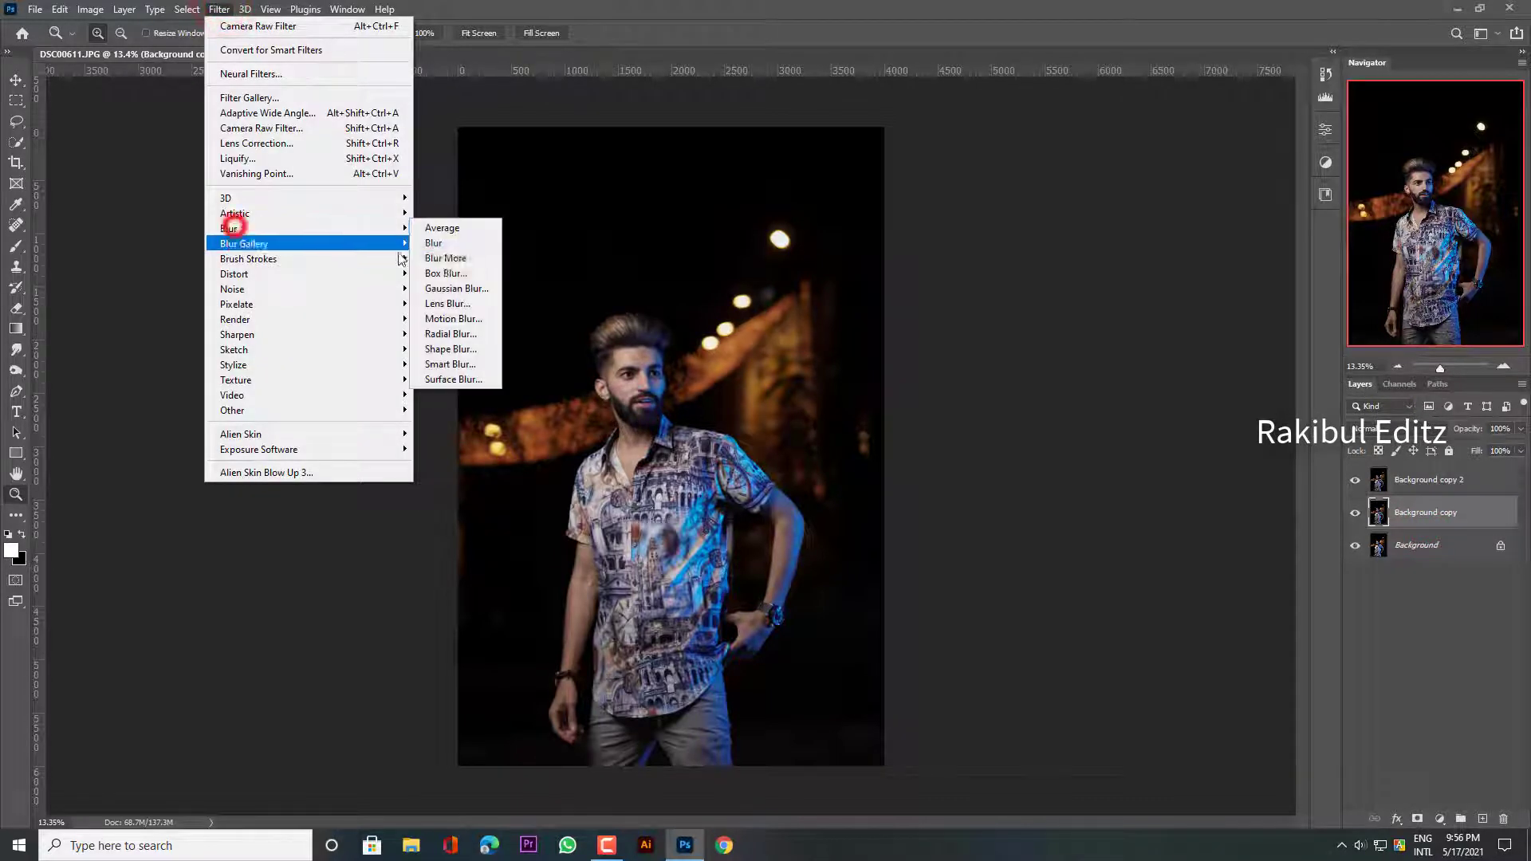
left_click(452, 284)
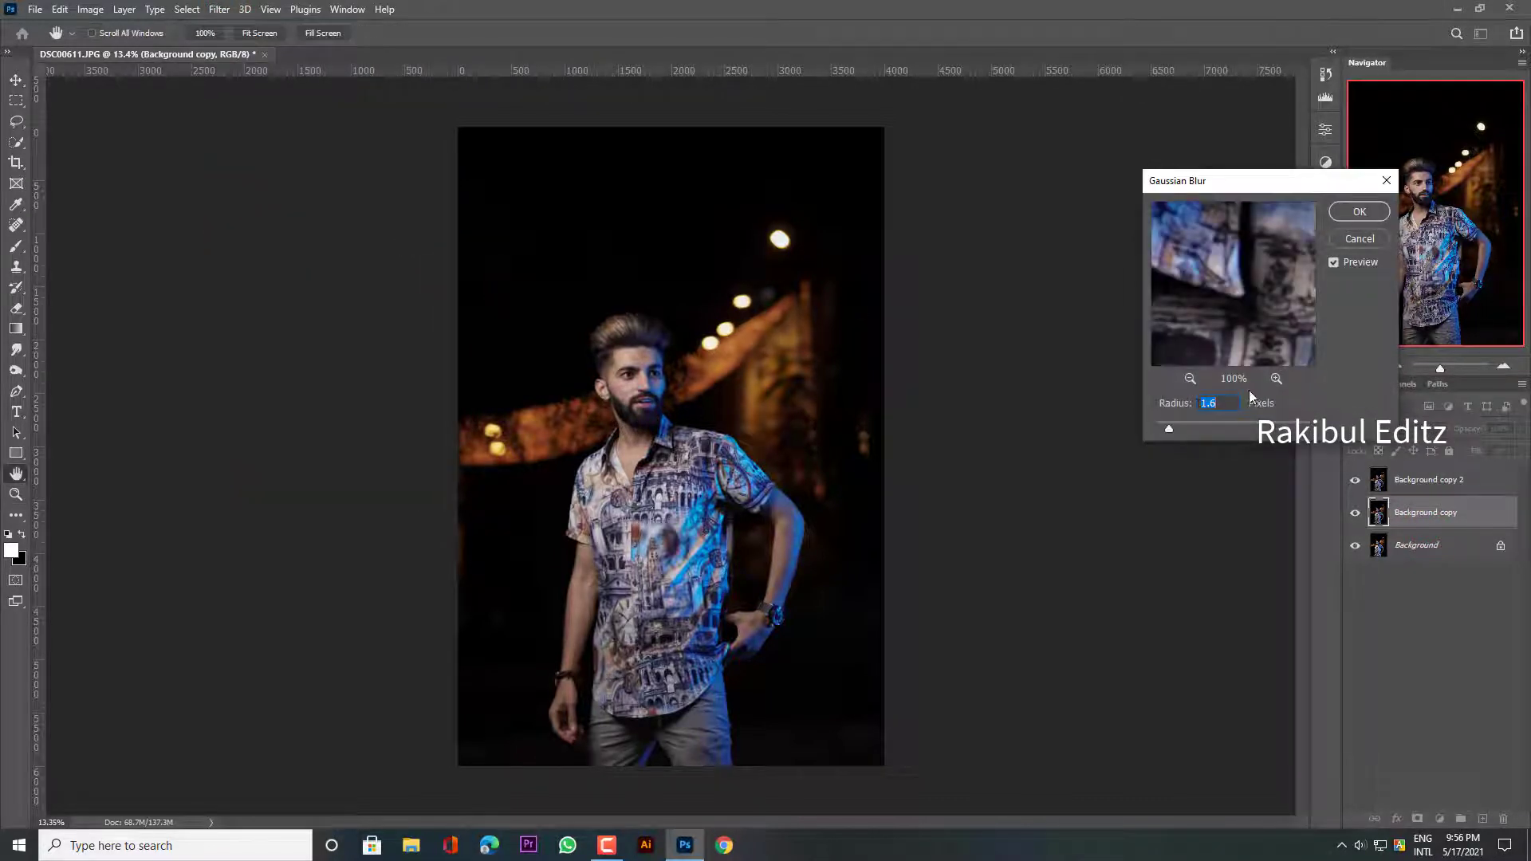
left_click(1359, 211)
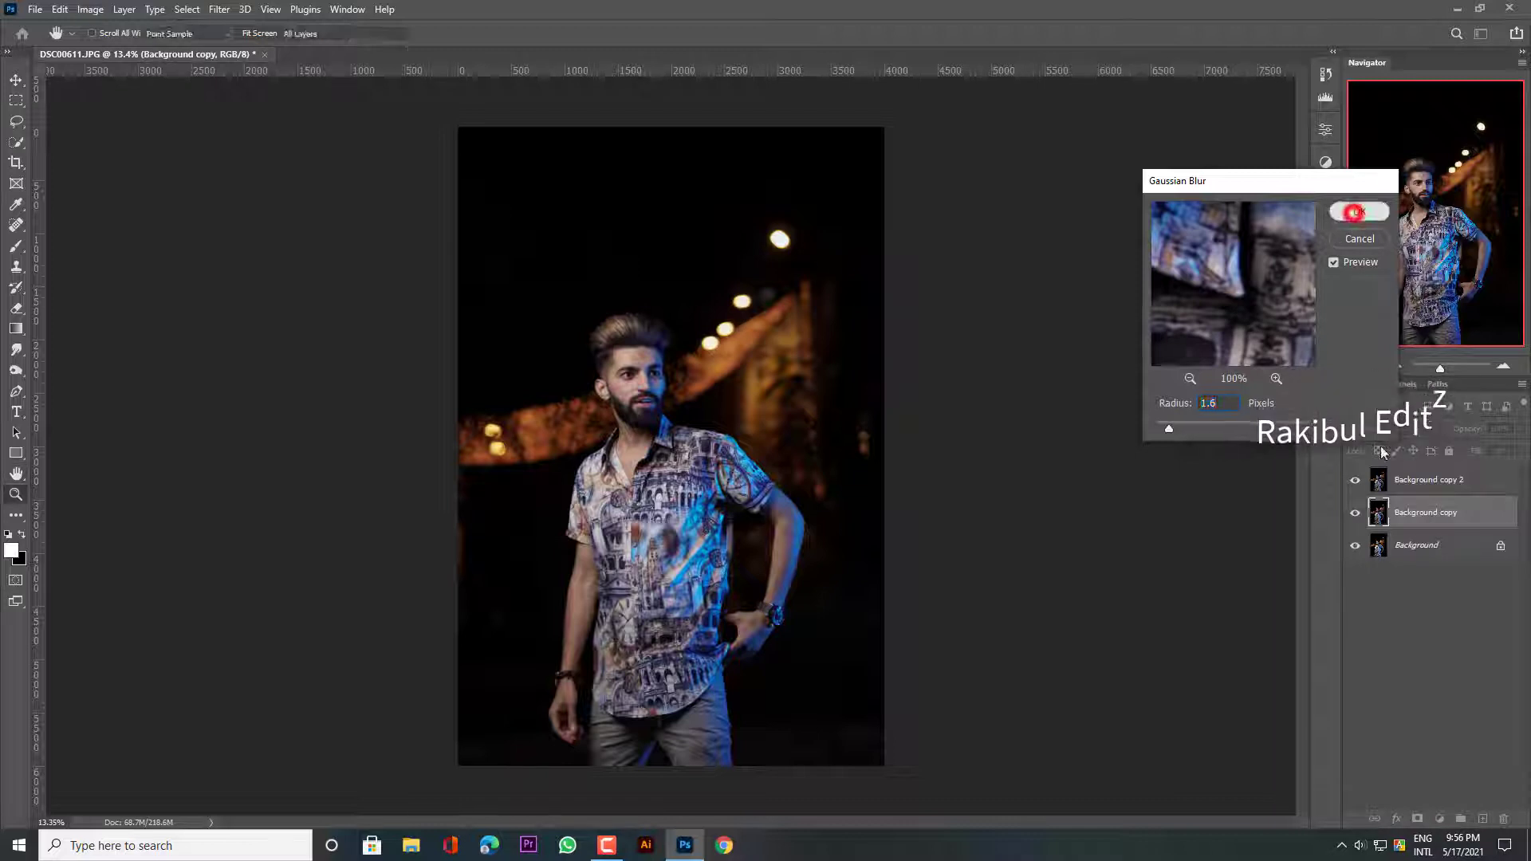
left_click(1412, 480)
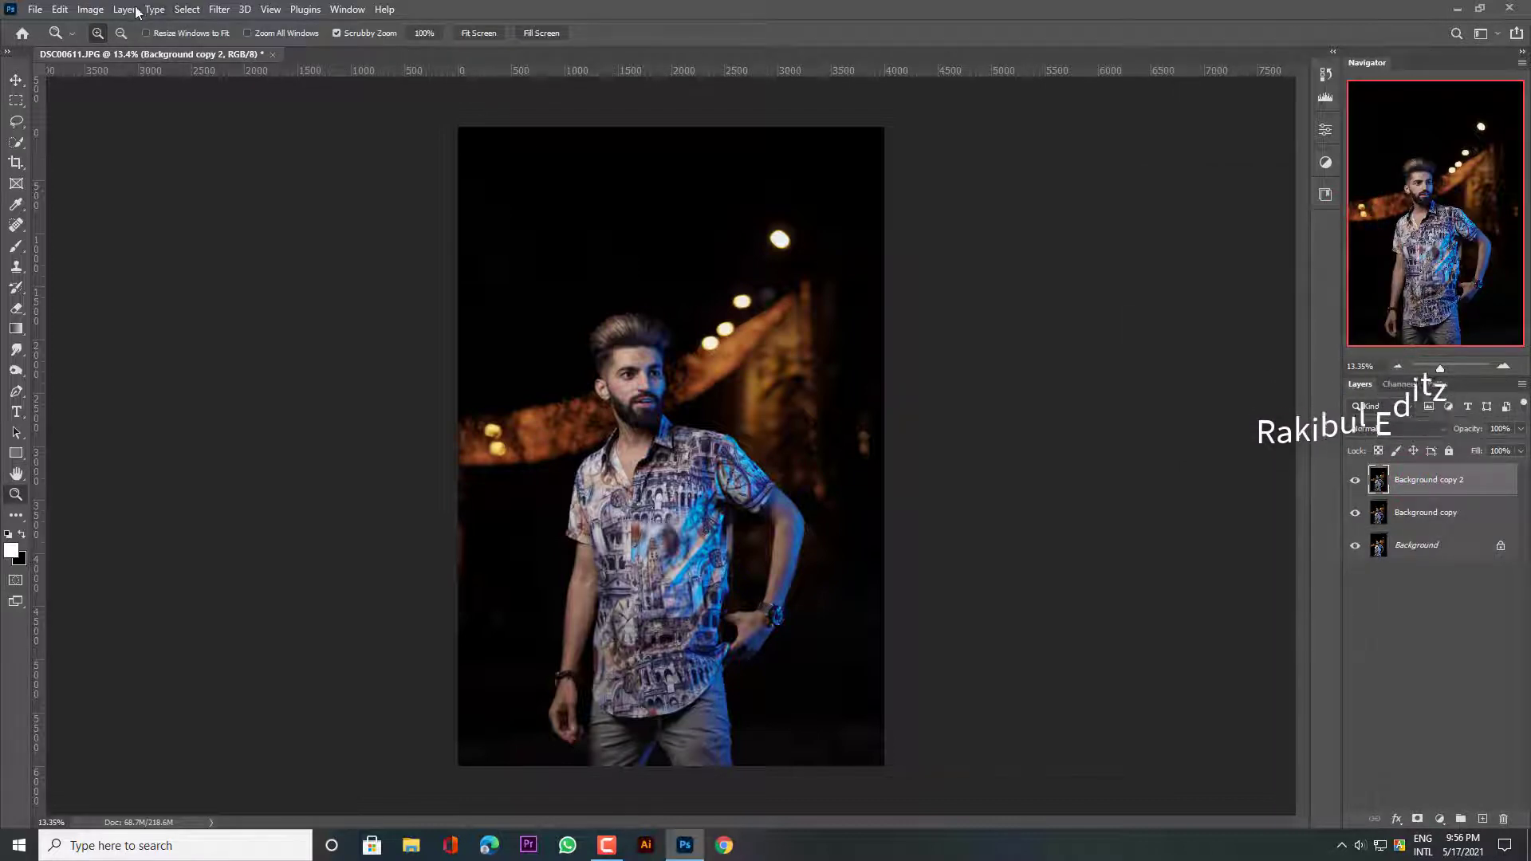
- Run a 1.9-pixel High Pass on Background copy 2 and blend it in Linear Light
left_click(218, 10)
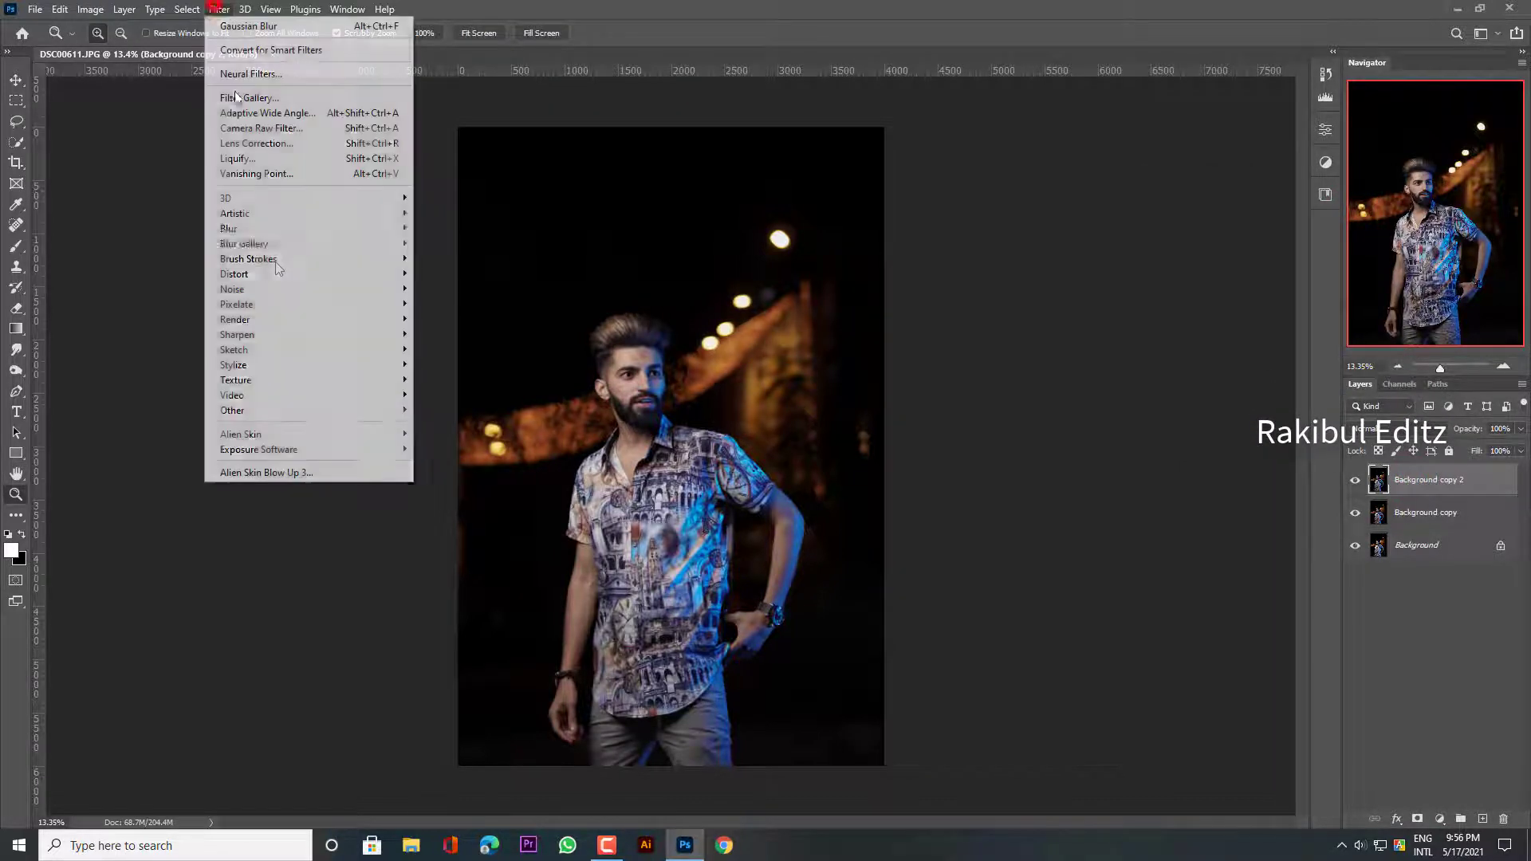
left_click(235, 410)
left_click(448, 425)
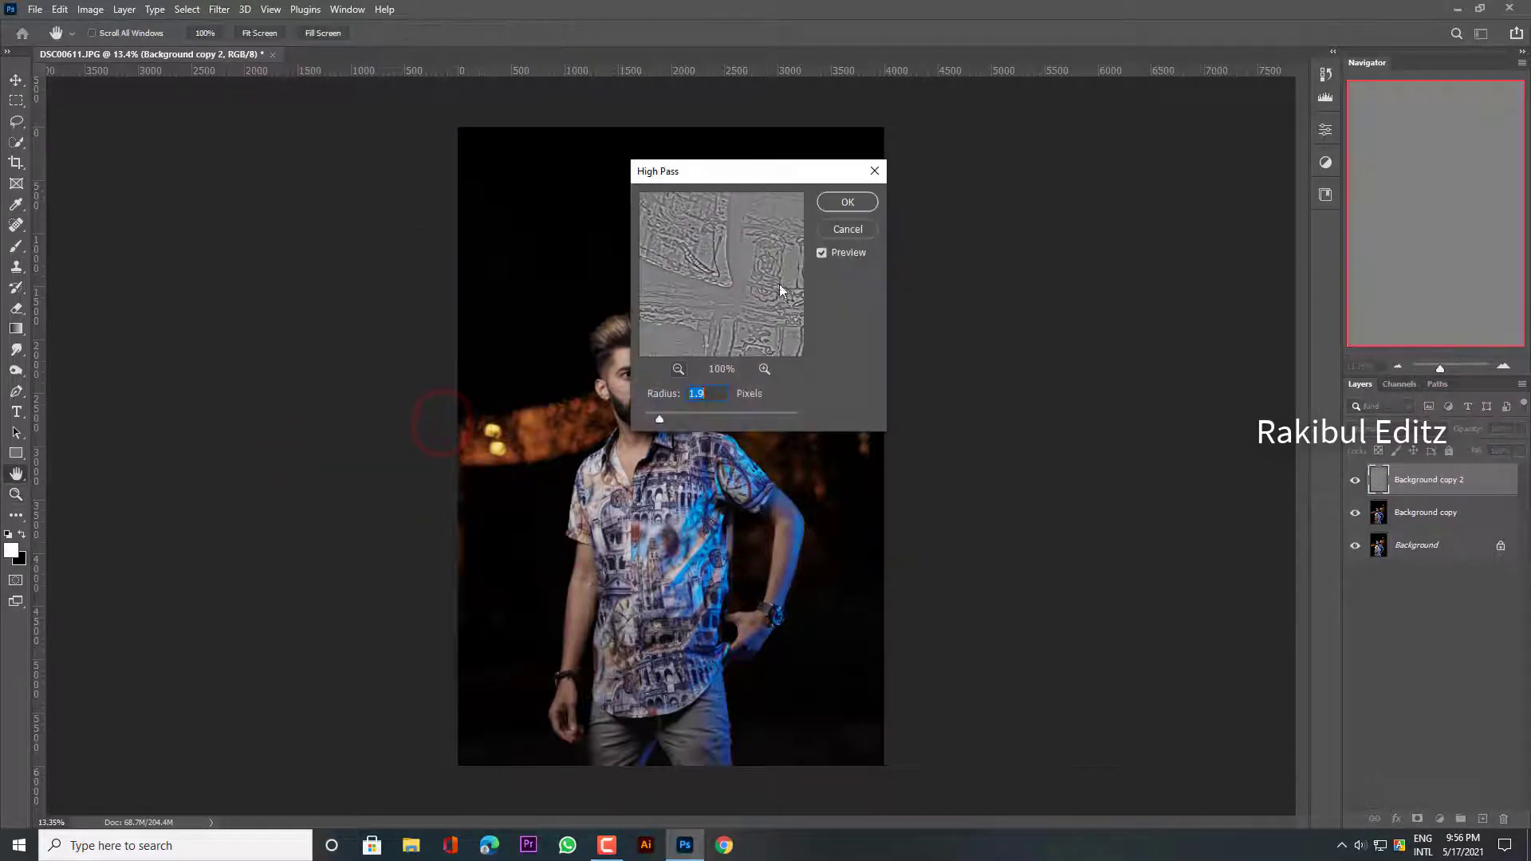
left_click(847, 204)
left_click(1403, 430)
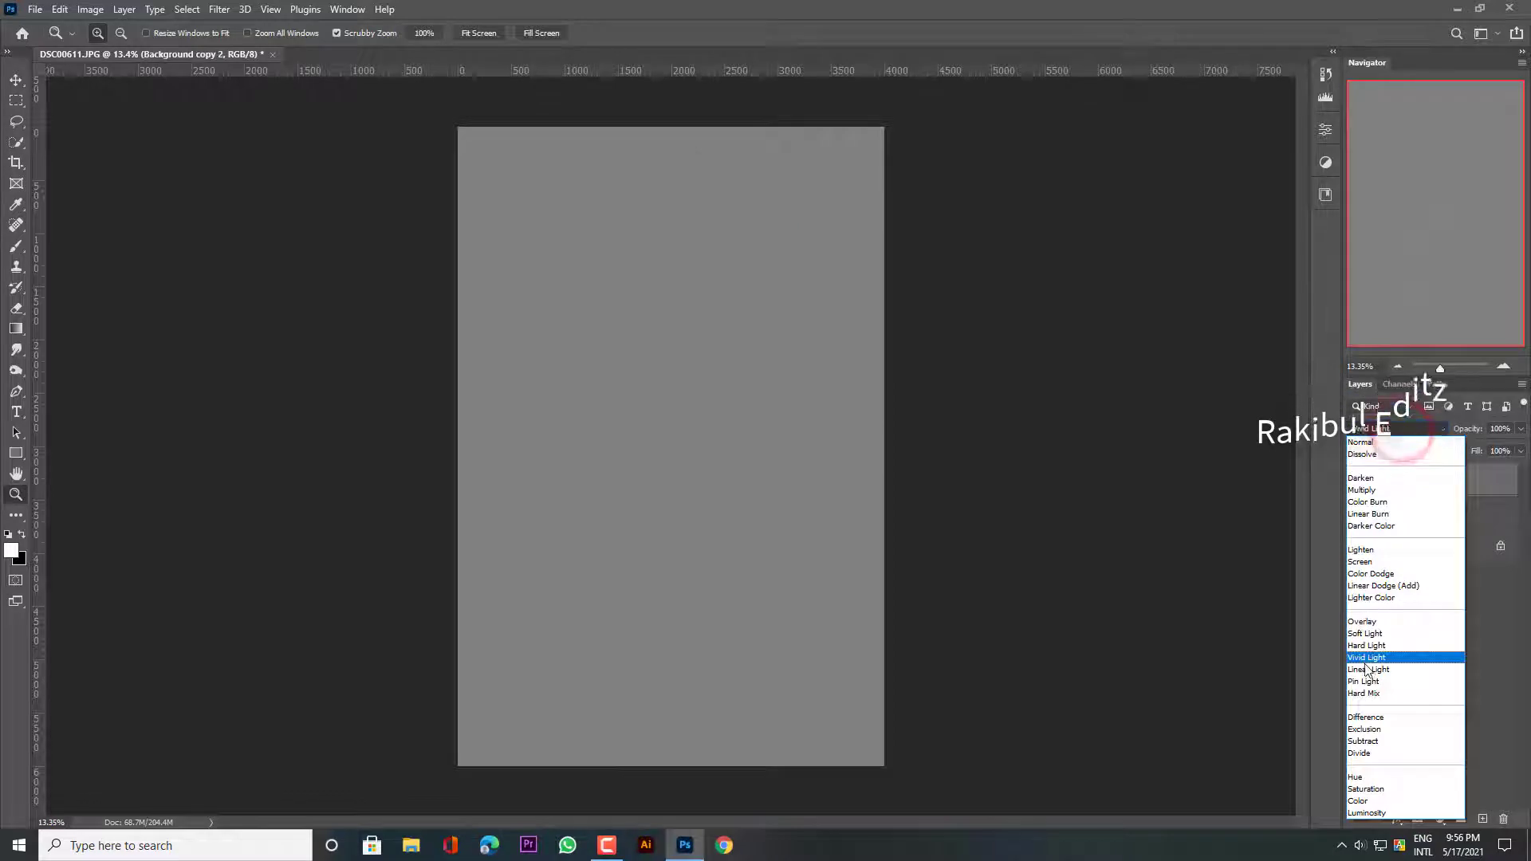
left_click(1363, 671)
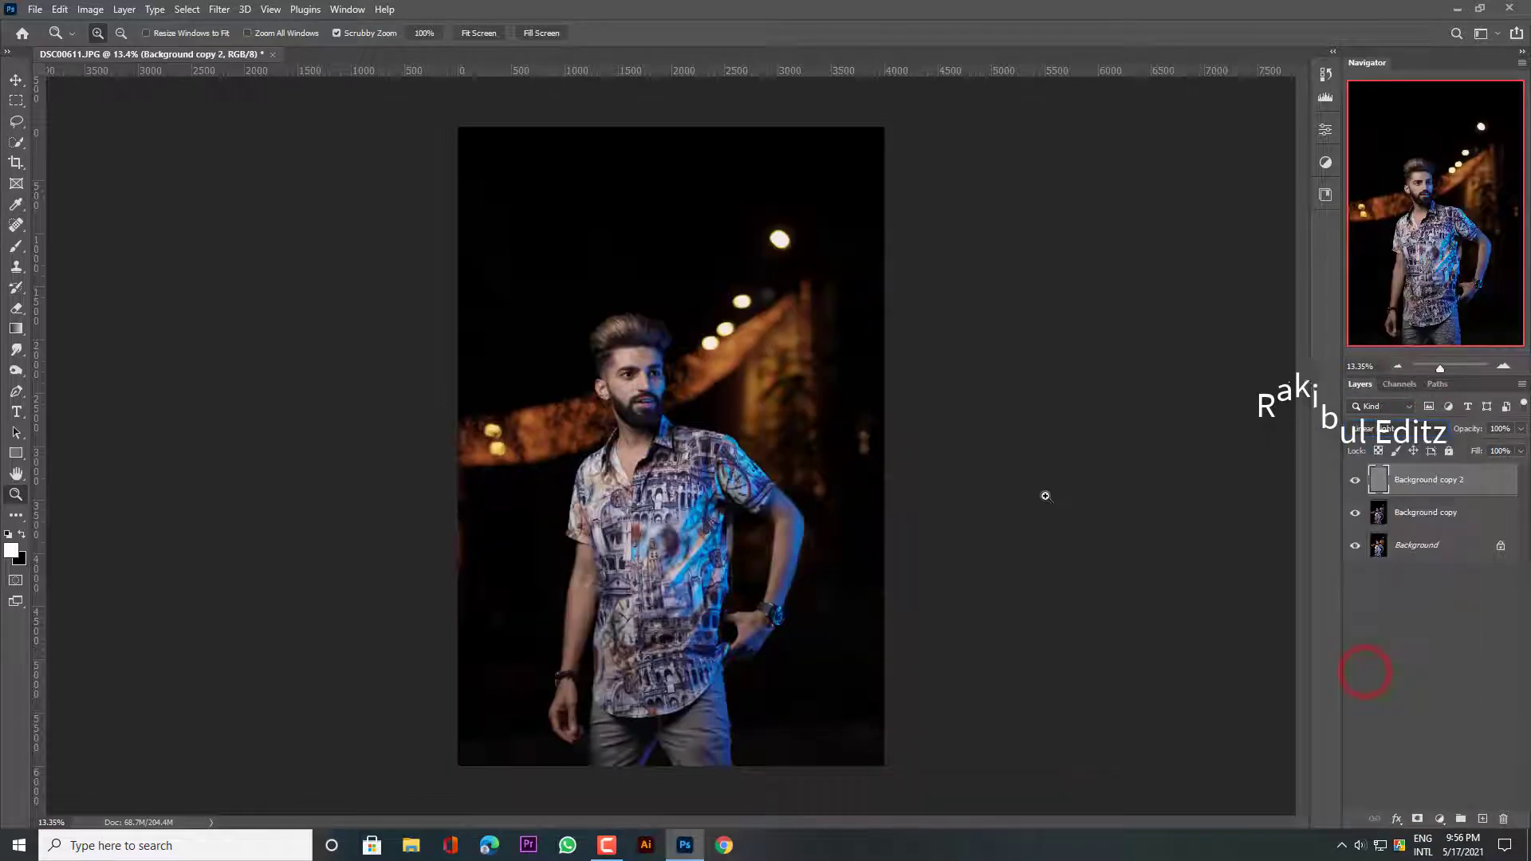
- Use the Mixer Brush on Background copy to smooth the forehead skin
left_click(1430, 520)
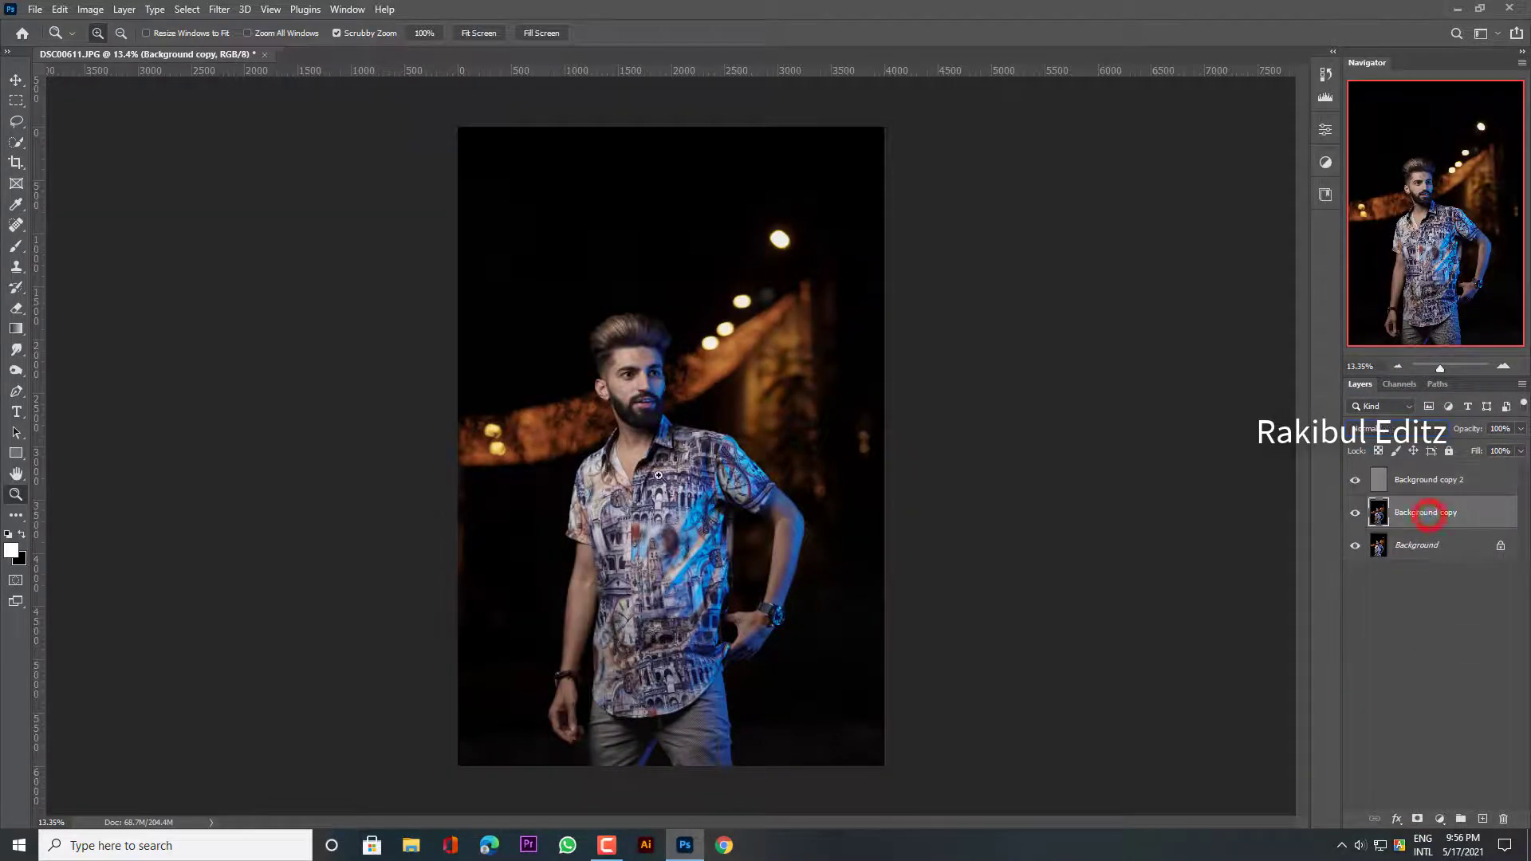
mouse_move(640, 310)
left_mouse_down()
mouse_move(711, 554)
mouse_move(673, 575)
left_mouse_up()
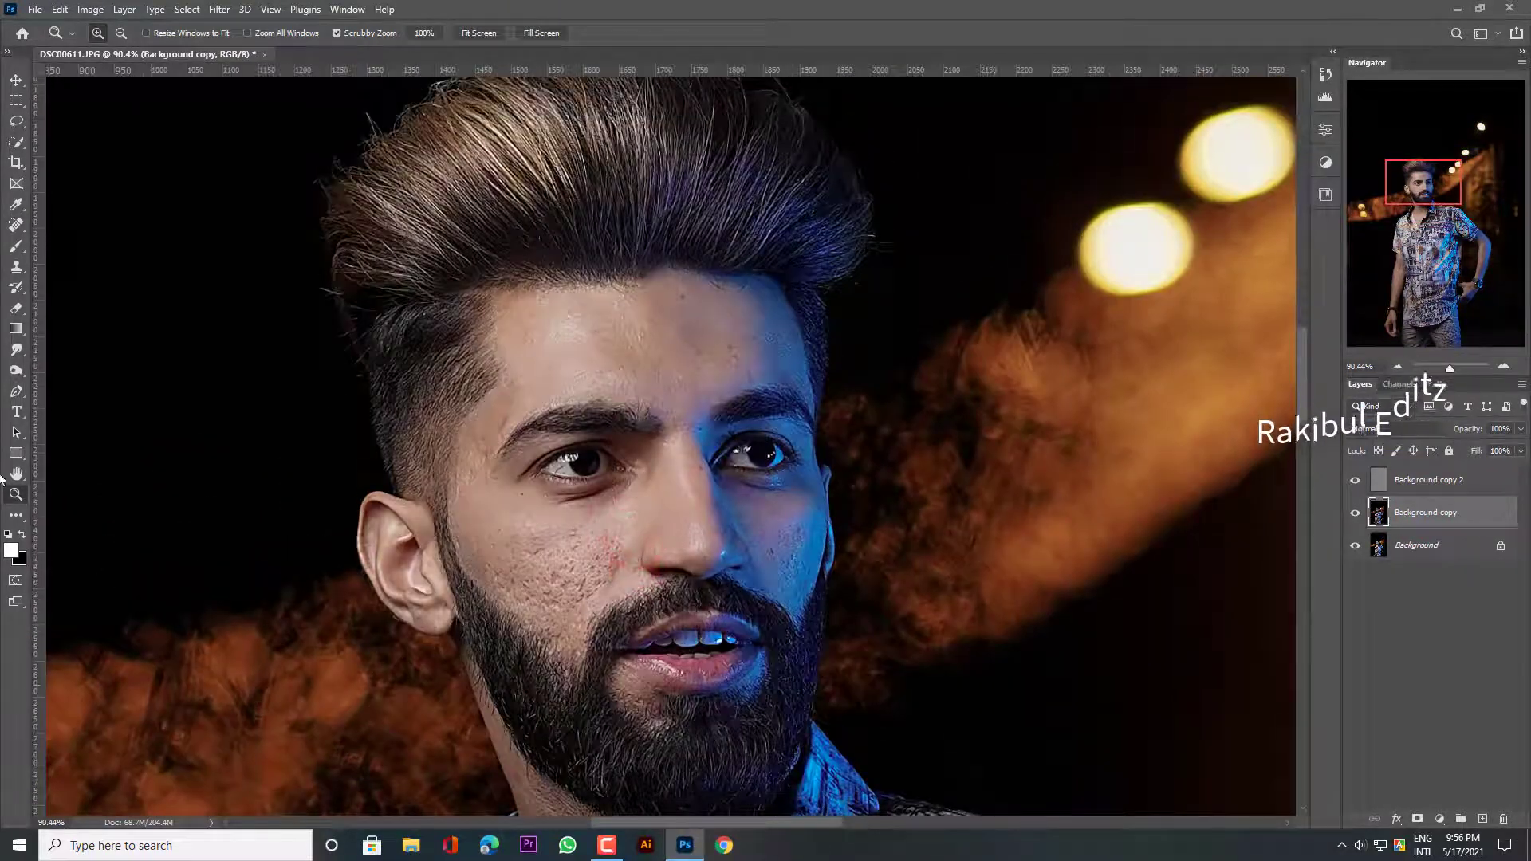
right_click(16, 247)
left_click(55, 290)
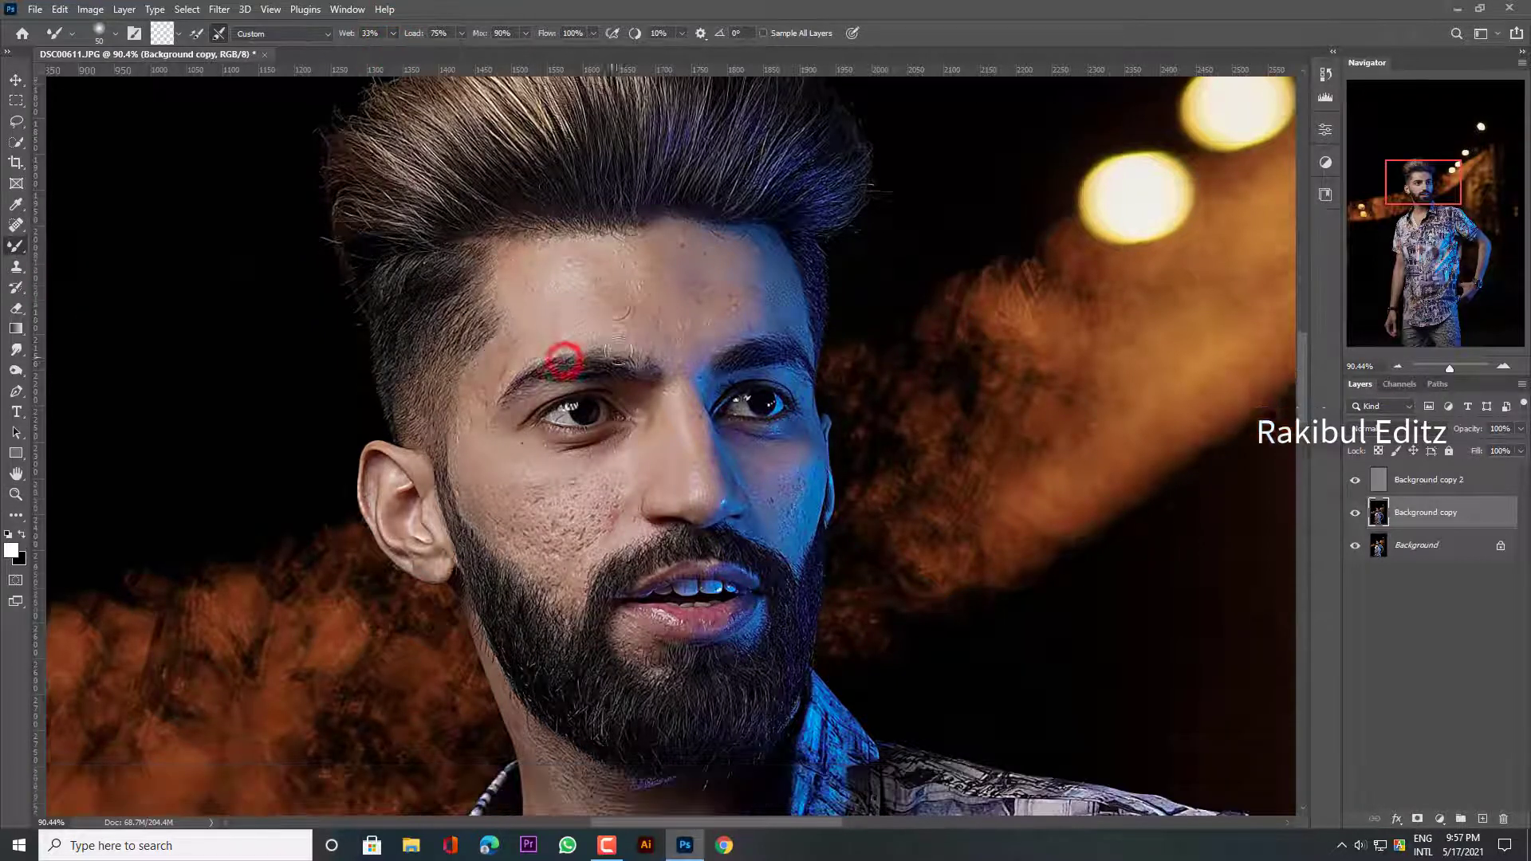
left_click_drag(564, 360, 565, 338)
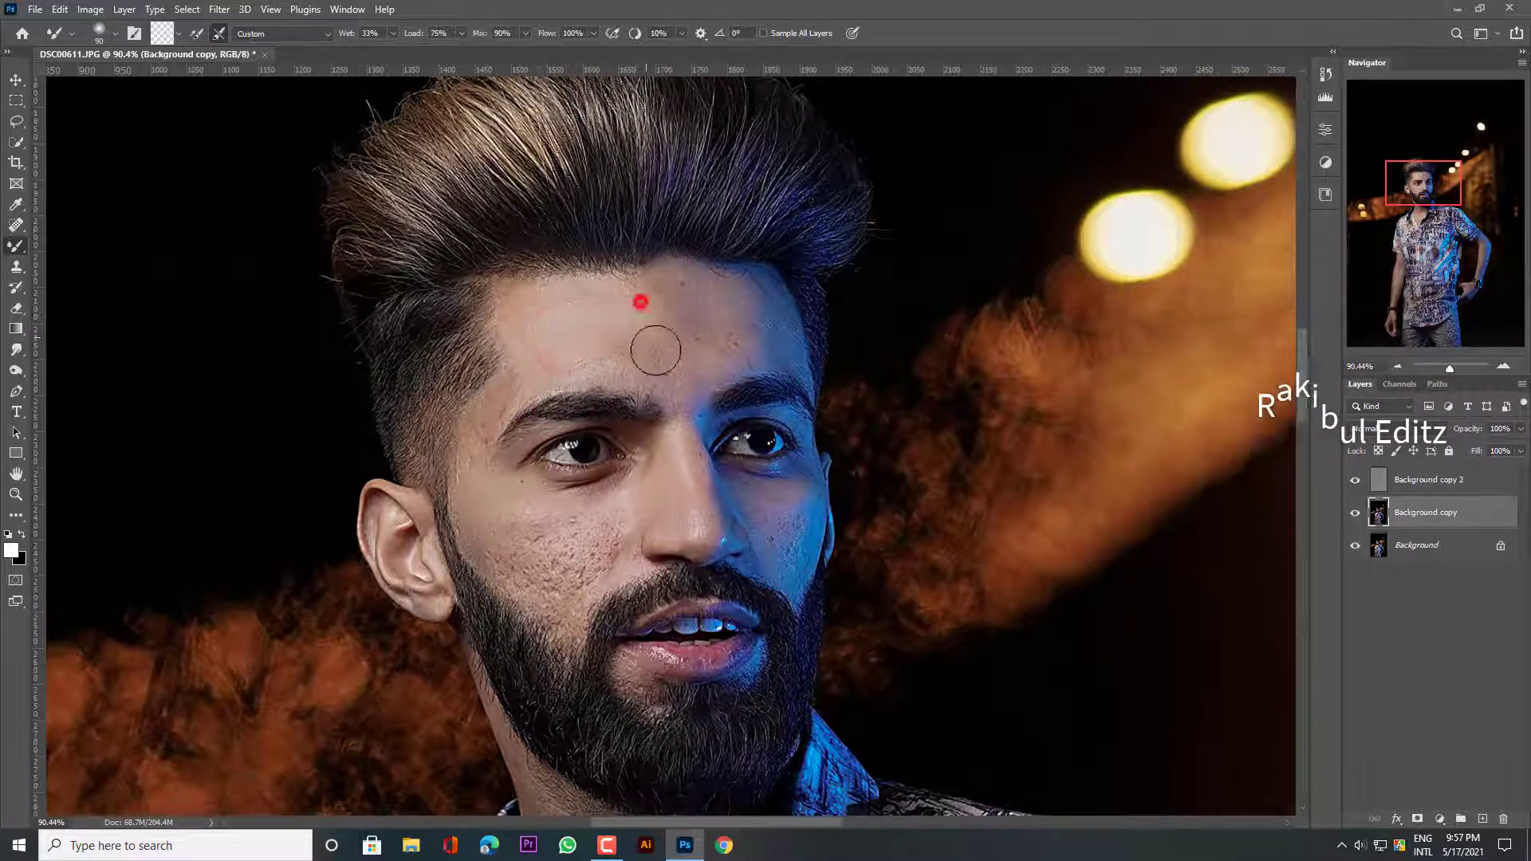
mouse_move(656, 350)
left_mouse_down()
mouse_move(686, 373)
mouse_move(734, 324)
left_mouse_up()
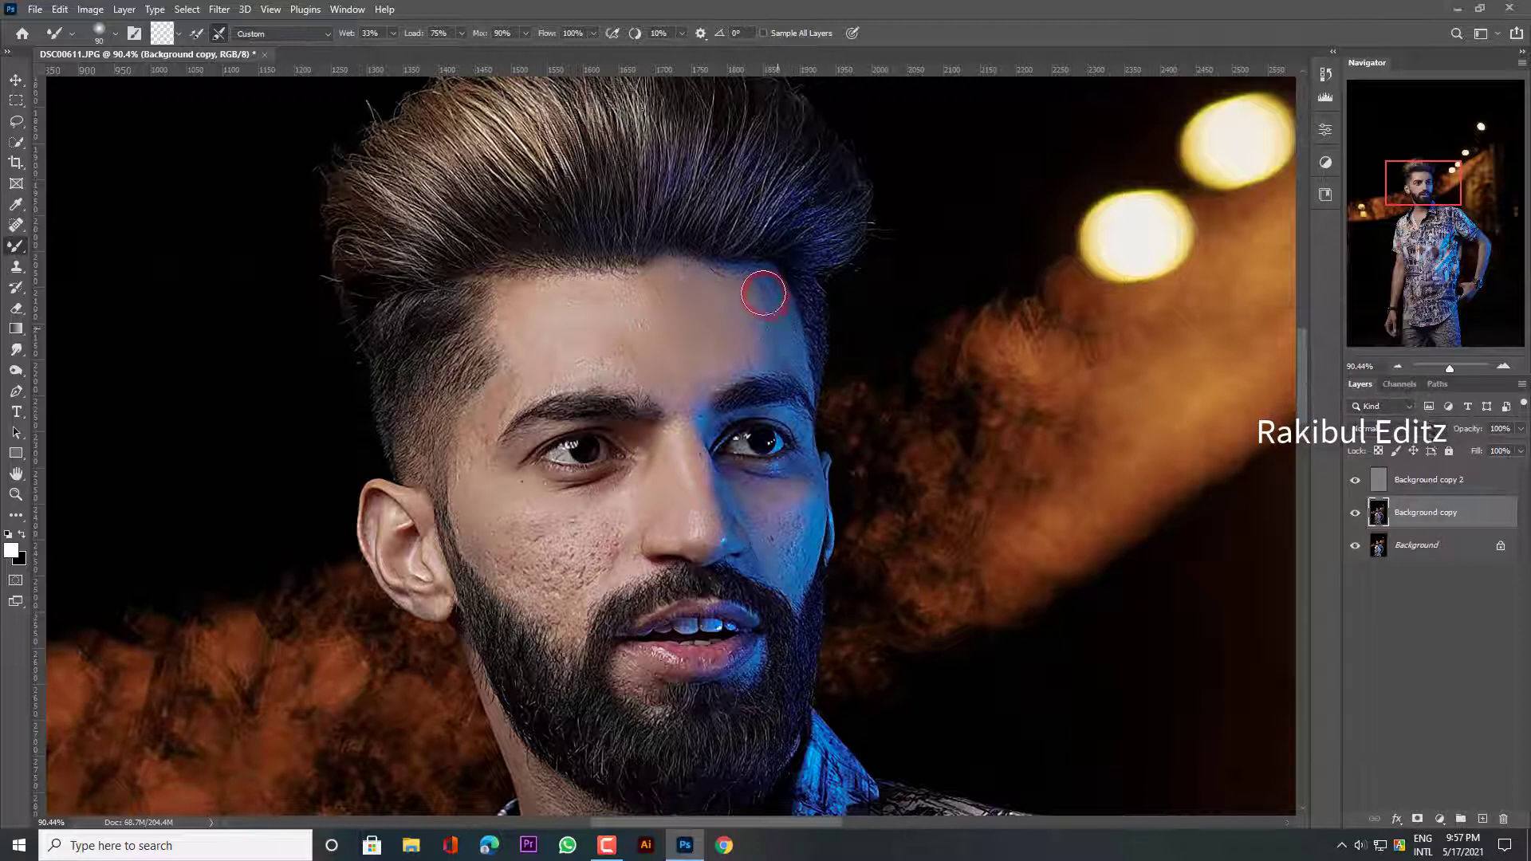
mouse_move(759, 319)
left_mouse_down()
mouse_move(629, 296)
mouse_move(591, 348)
mouse_move(551, 335)
mouse_move(625, 301)
left_mouse_up()
- Smooth the temple, cheeks, under-eye and mouth-corner skin, resizing the brush as needed
left_click_drag(462, 439, 463, 447)
mouse_move(499, 396)
left_mouse_down()
mouse_move(465, 457)
mouse_move(471, 434)
left_mouse_up()
scroll(498, 531, "down", 1)
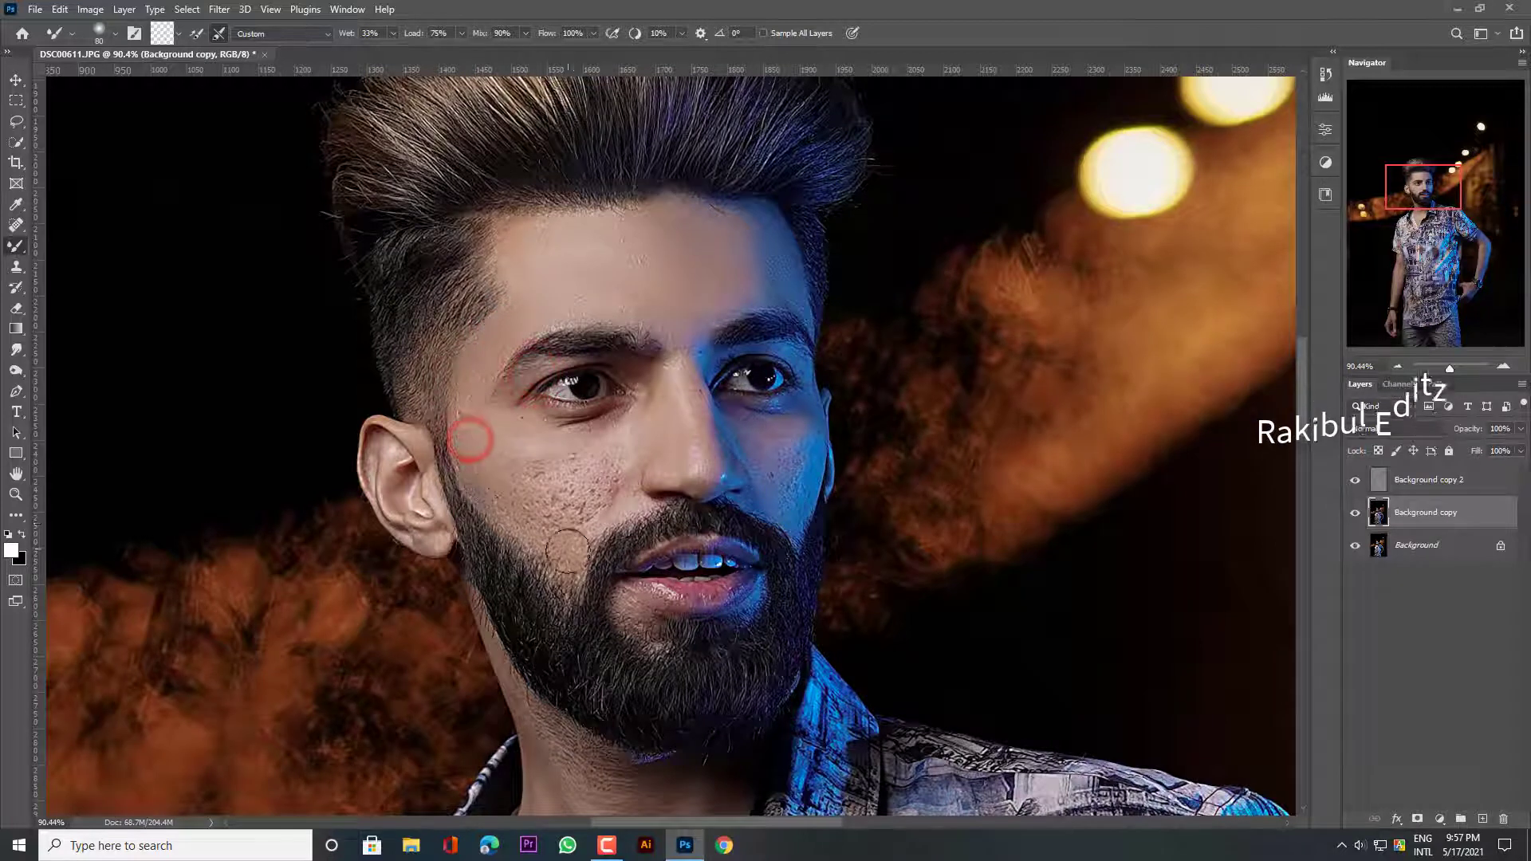
key("bracketright")
left_click_drag(588, 499, 590, 498)
mouse_move(619, 434)
left_mouse_down()
mouse_move(575, 434)
mouse_move(548, 495)
mouse_move(577, 520)
mouse_move(605, 454)
left_mouse_up()
key("bracketleft")
key("bracketleft")
key("bracketleft")
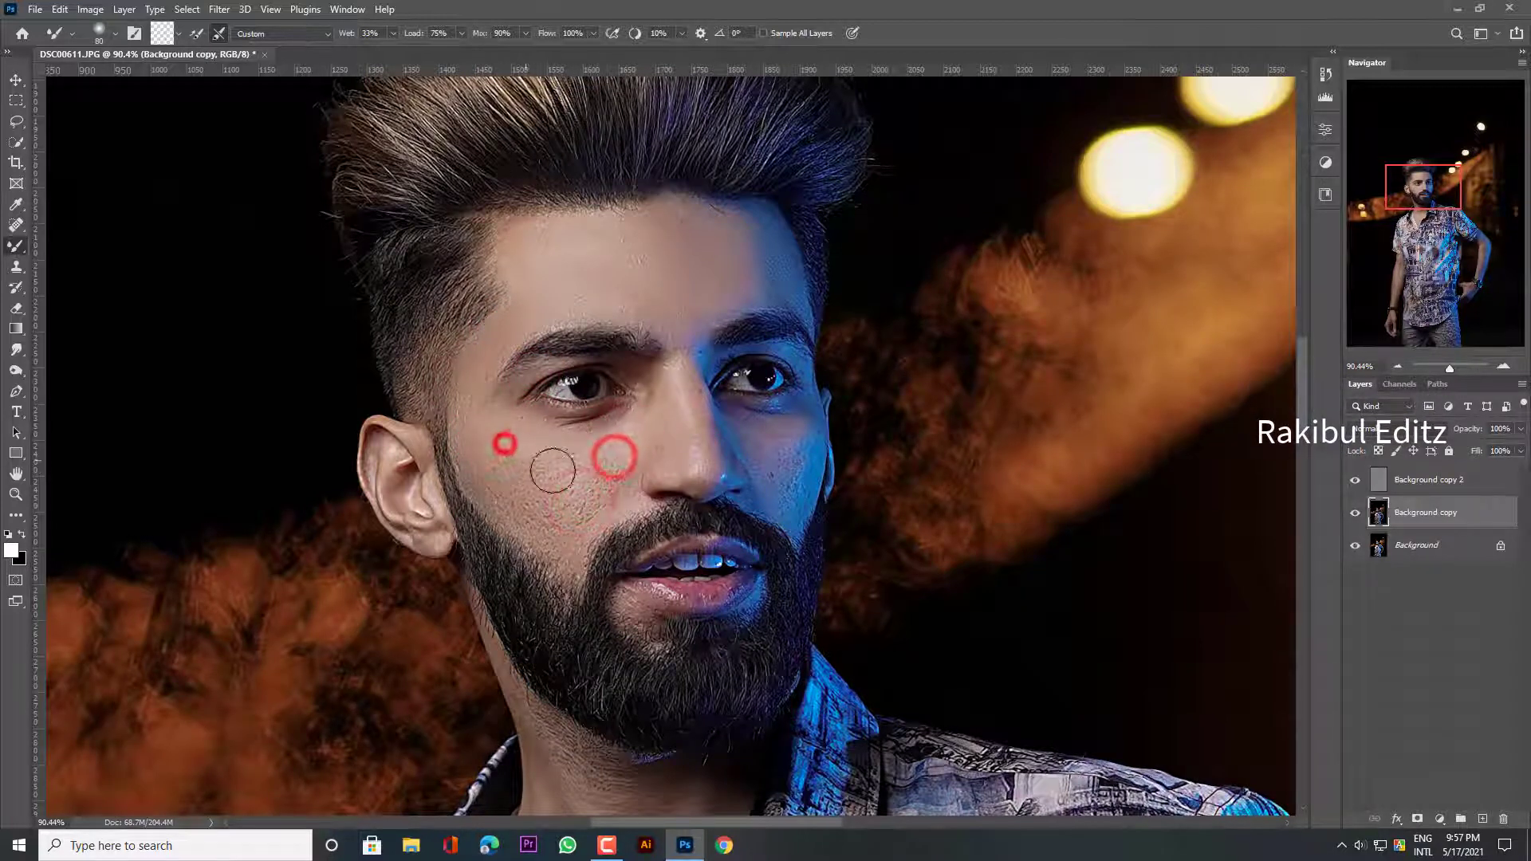
left_click_drag(507, 441, 558, 465)
mouse_move(630, 423)
left_mouse_down()
mouse_move(645, 390)
mouse_move(678, 431)
mouse_move(694, 399)
mouse_move(670, 436)
mouse_move(731, 423)
mouse_move(732, 363)
left_mouse_up()
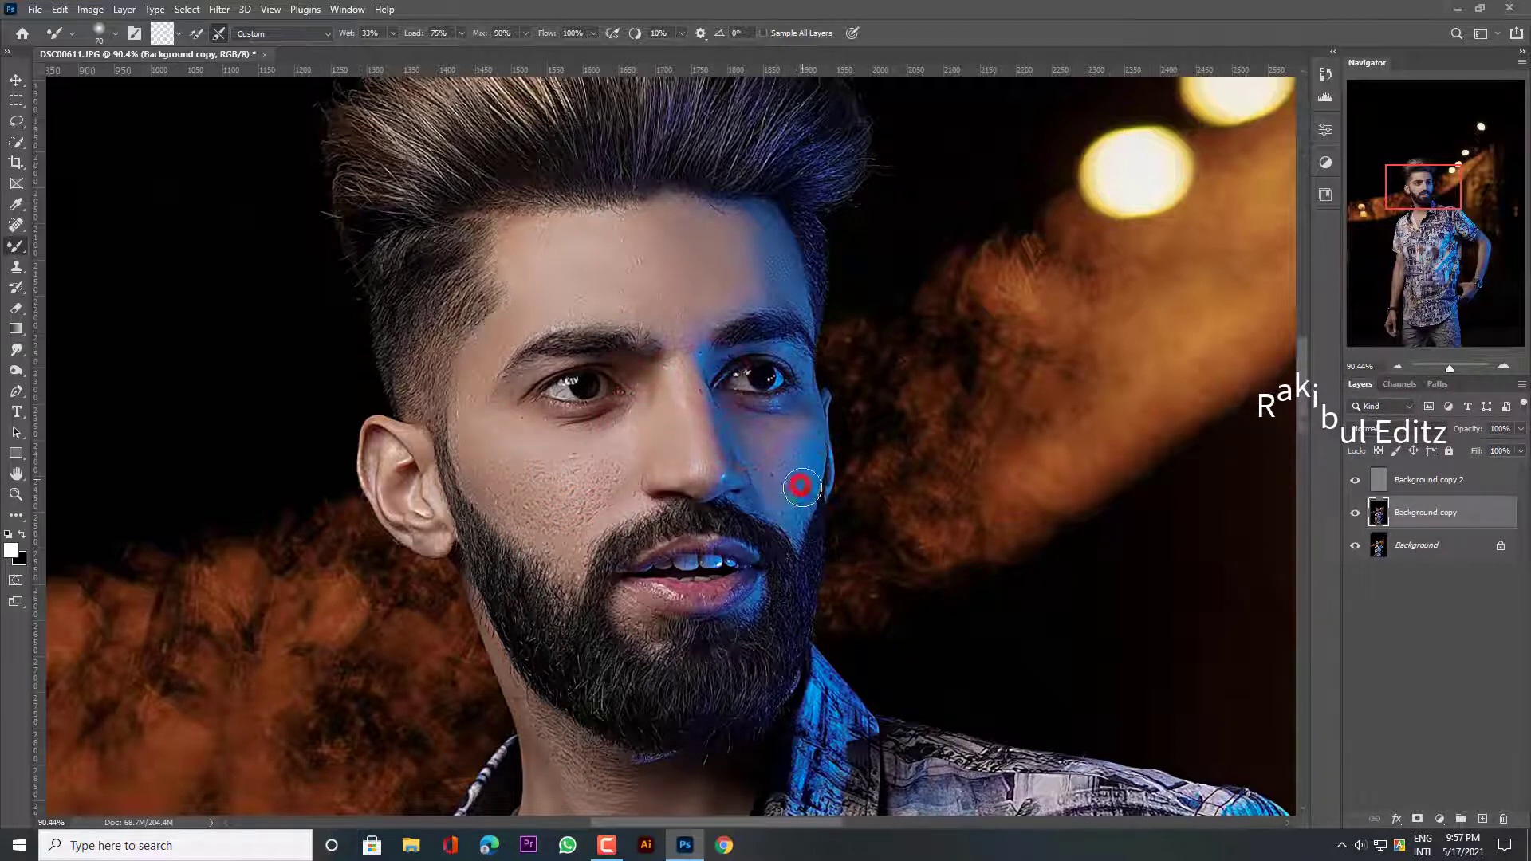
left_click_drag(801, 486, 779, 471)
key("bracketleft")
scroll(749, 498, "down", 1)
left_click_drag(616, 537, 667, 557)
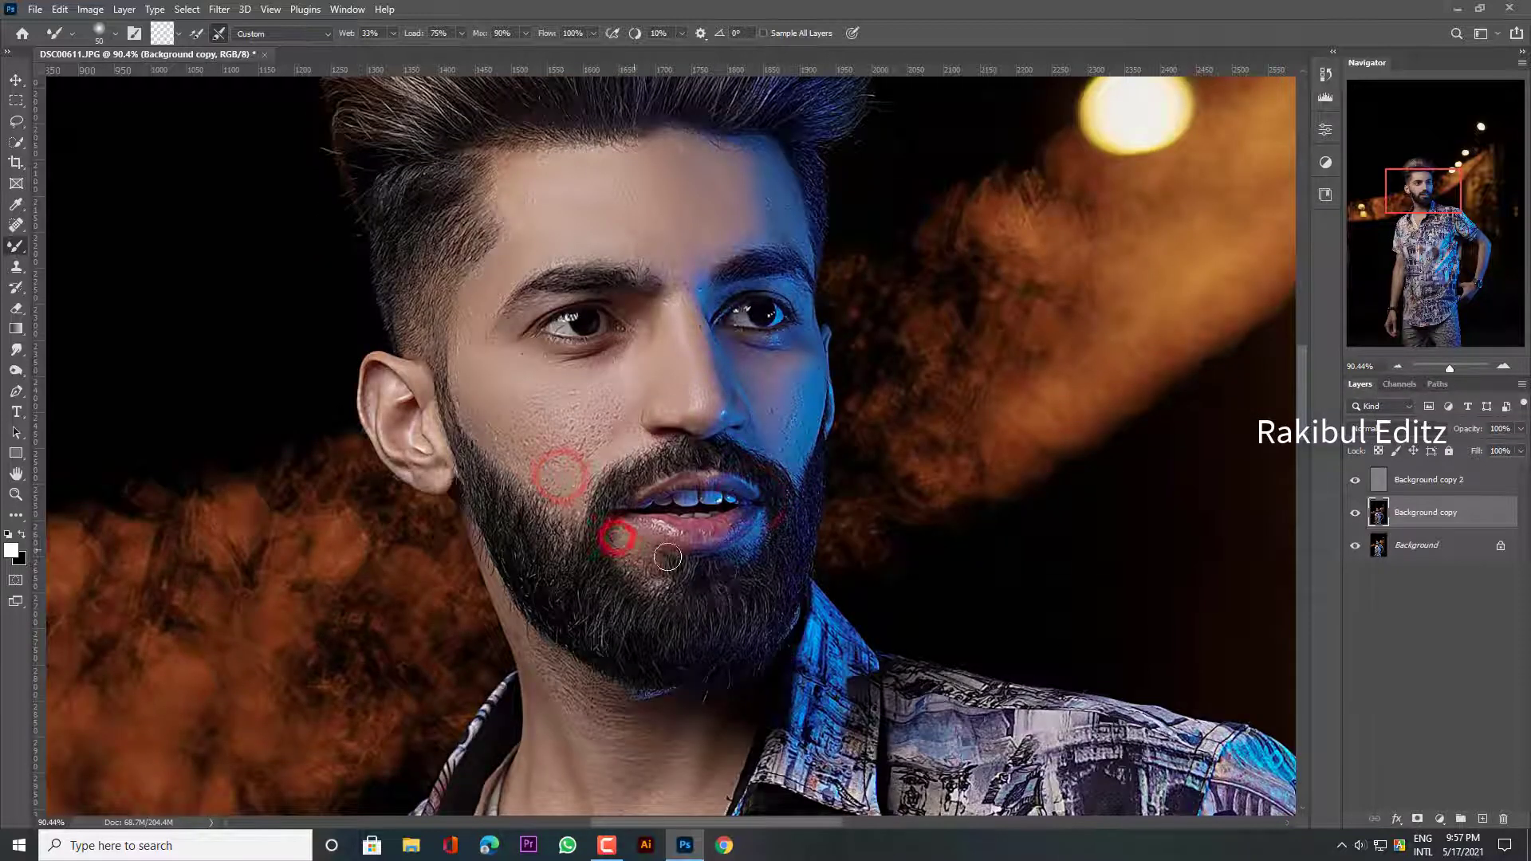
key("bracketright")
left_click(803, 423)
left_click_drag(724, 357, 712, 329)
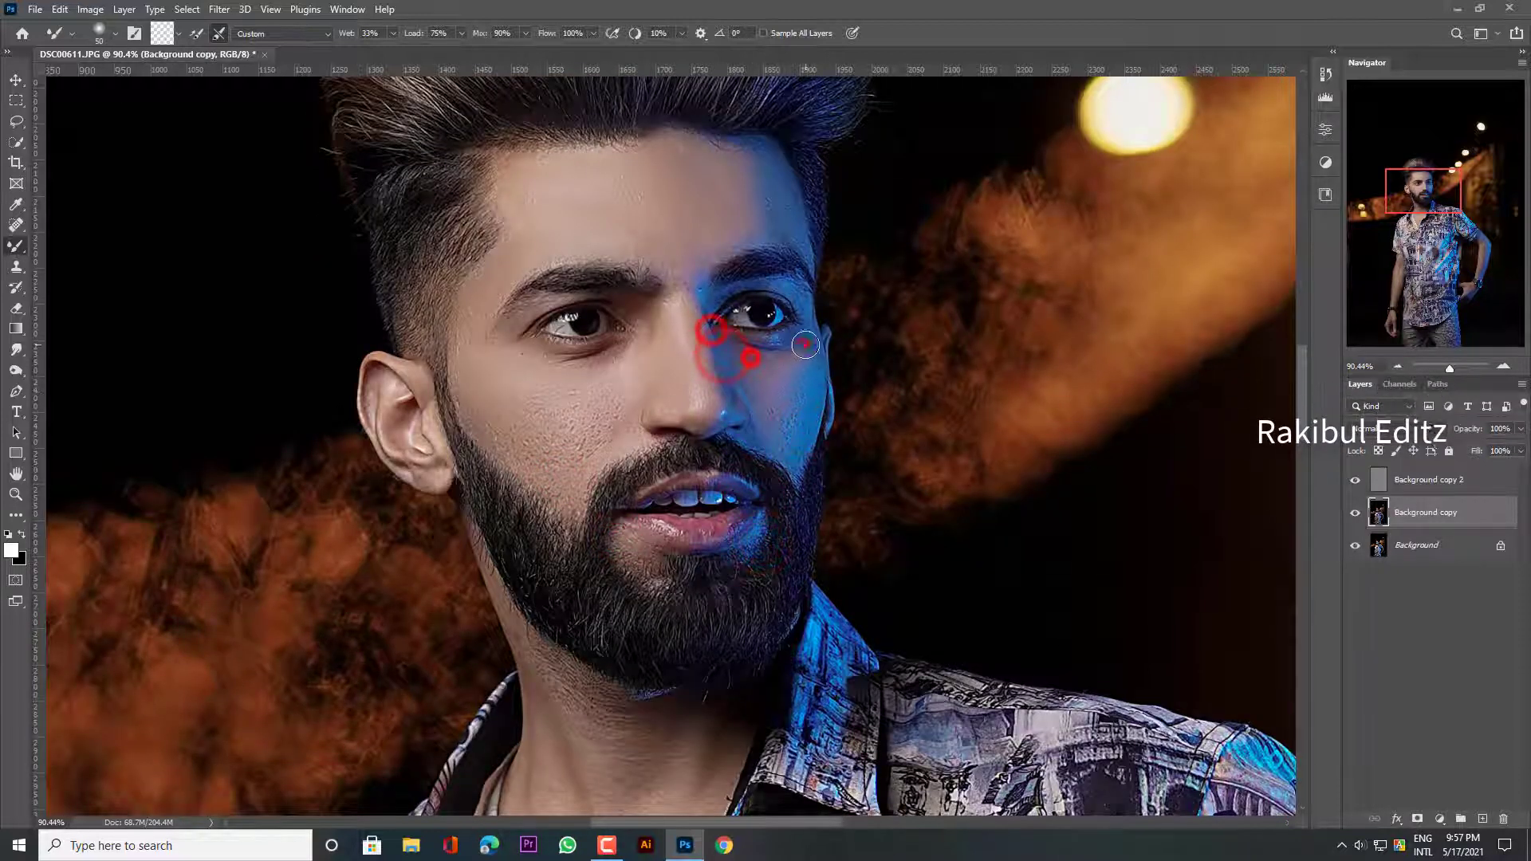
- Smooth the neck and jawline skin, then zoom out to the full photo
scroll(806, 310, "down", 1)
scroll(806, 309, "down", 5)
key("bracketright")
key("bracketright")
key("bracketright")
left_click(591, 571)
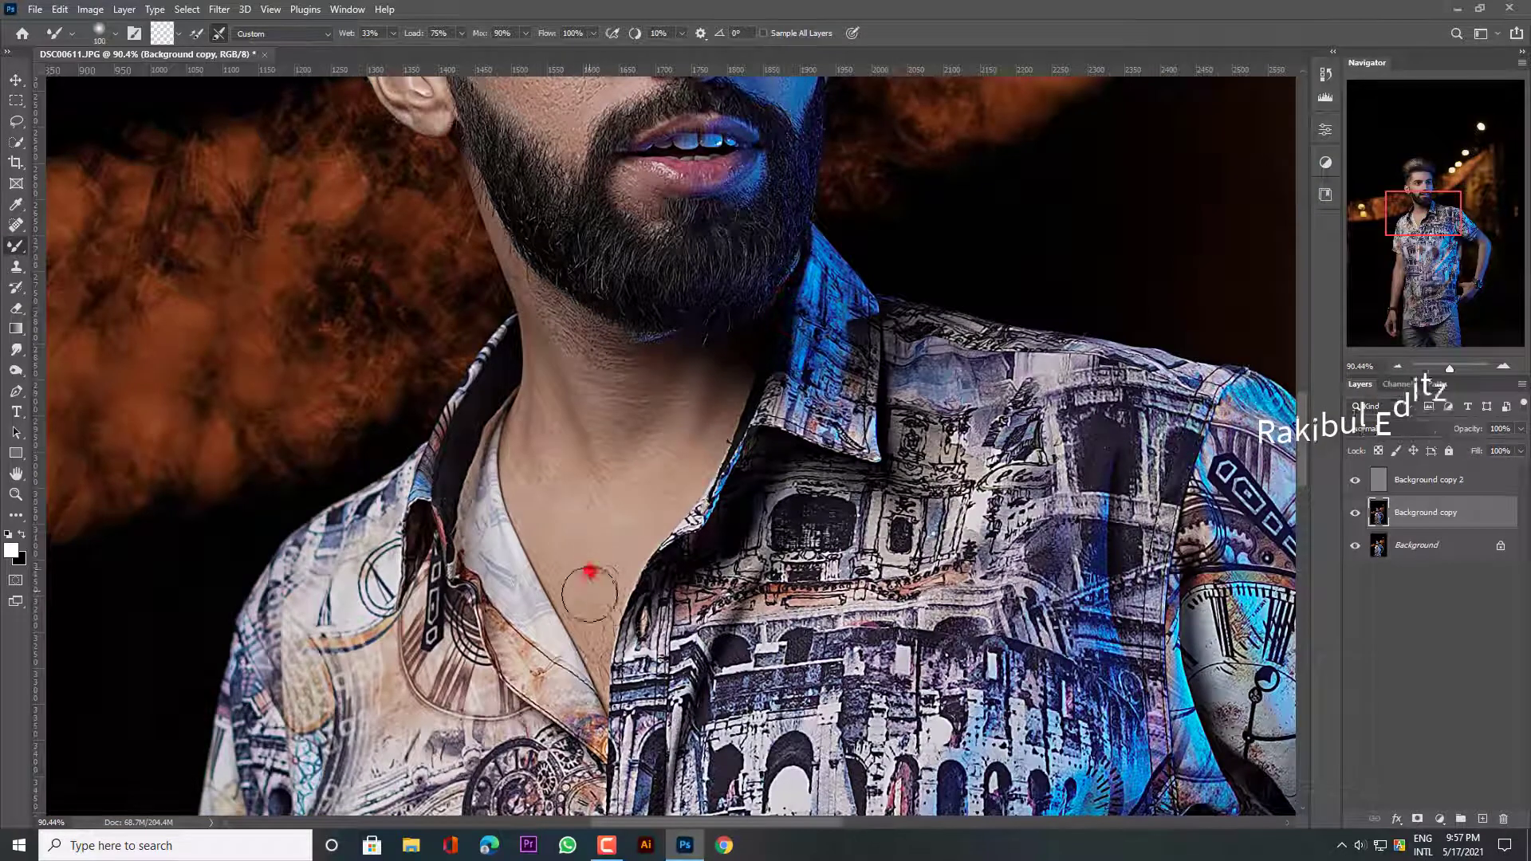
left_click_drag(545, 506, 540, 351)
key("bracketleft")
left_click(583, 384)
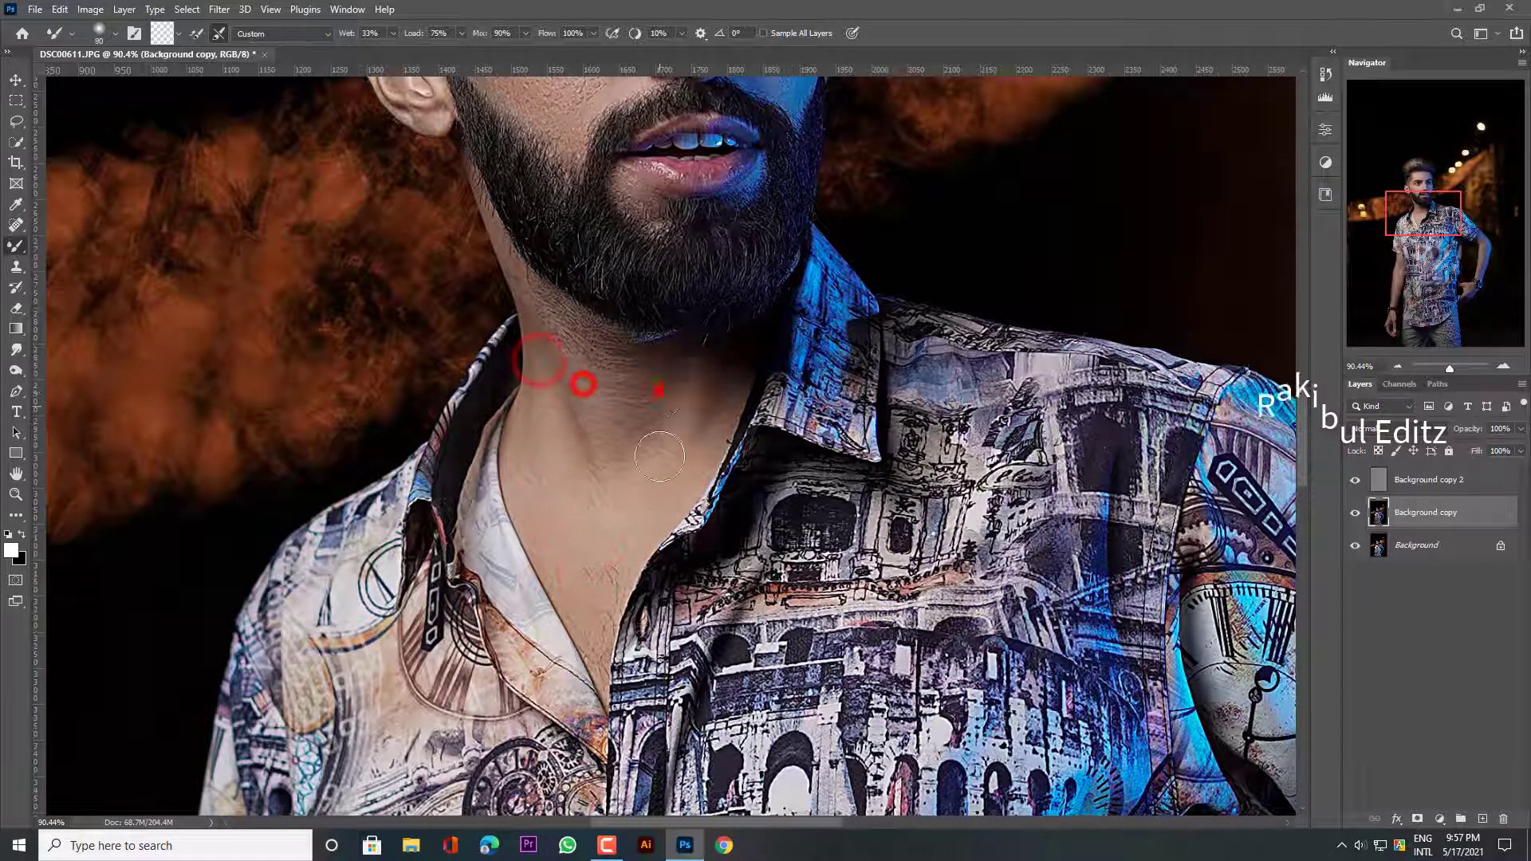
left_click_drag(659, 390, 732, 374)
key("z")
left_click(790, 563, "alt")
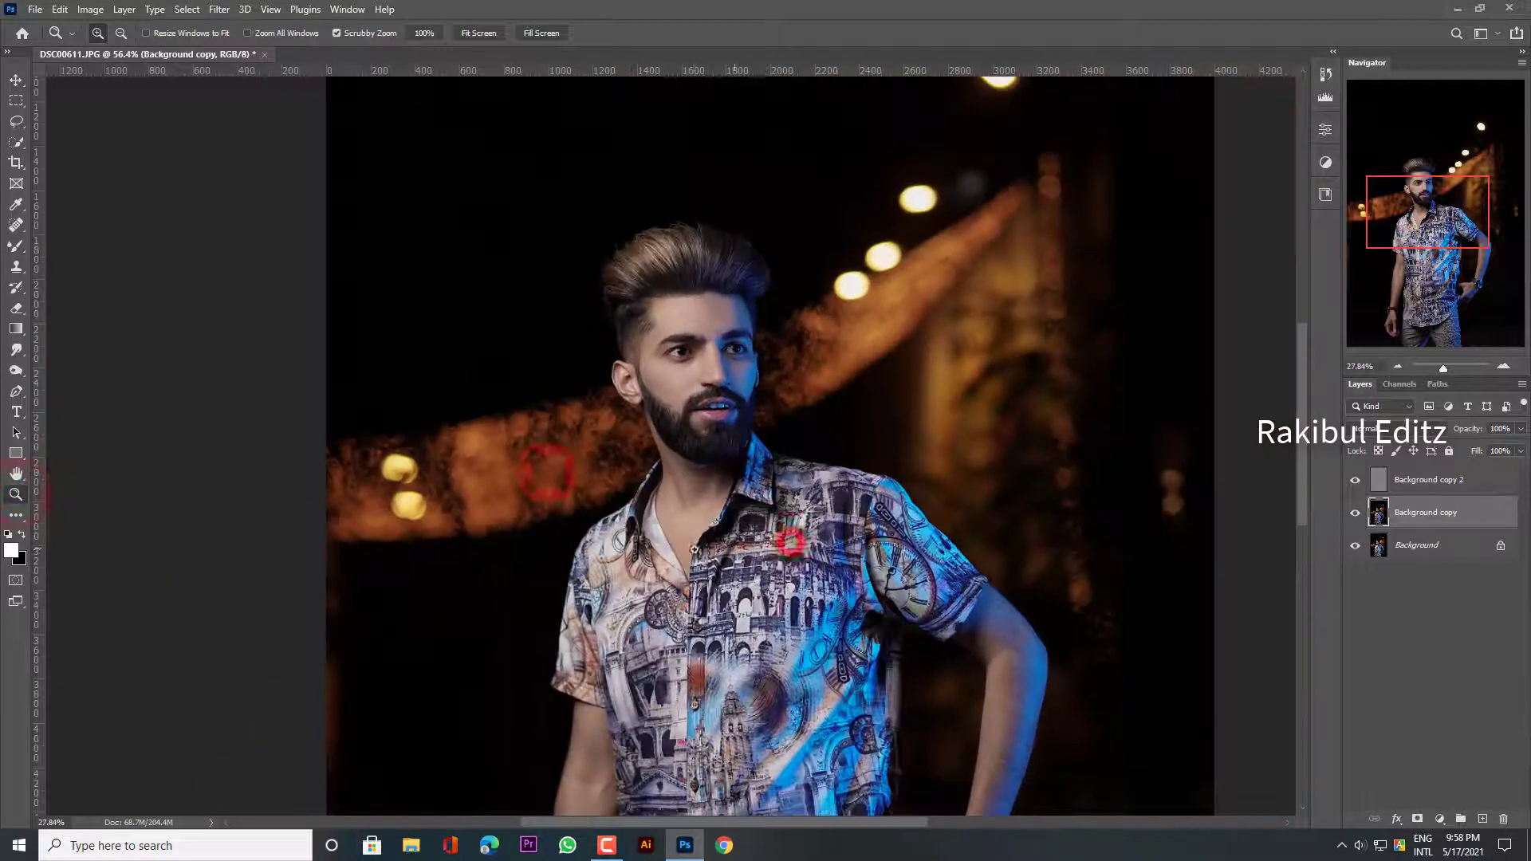
left_click(805, 561, "alt")
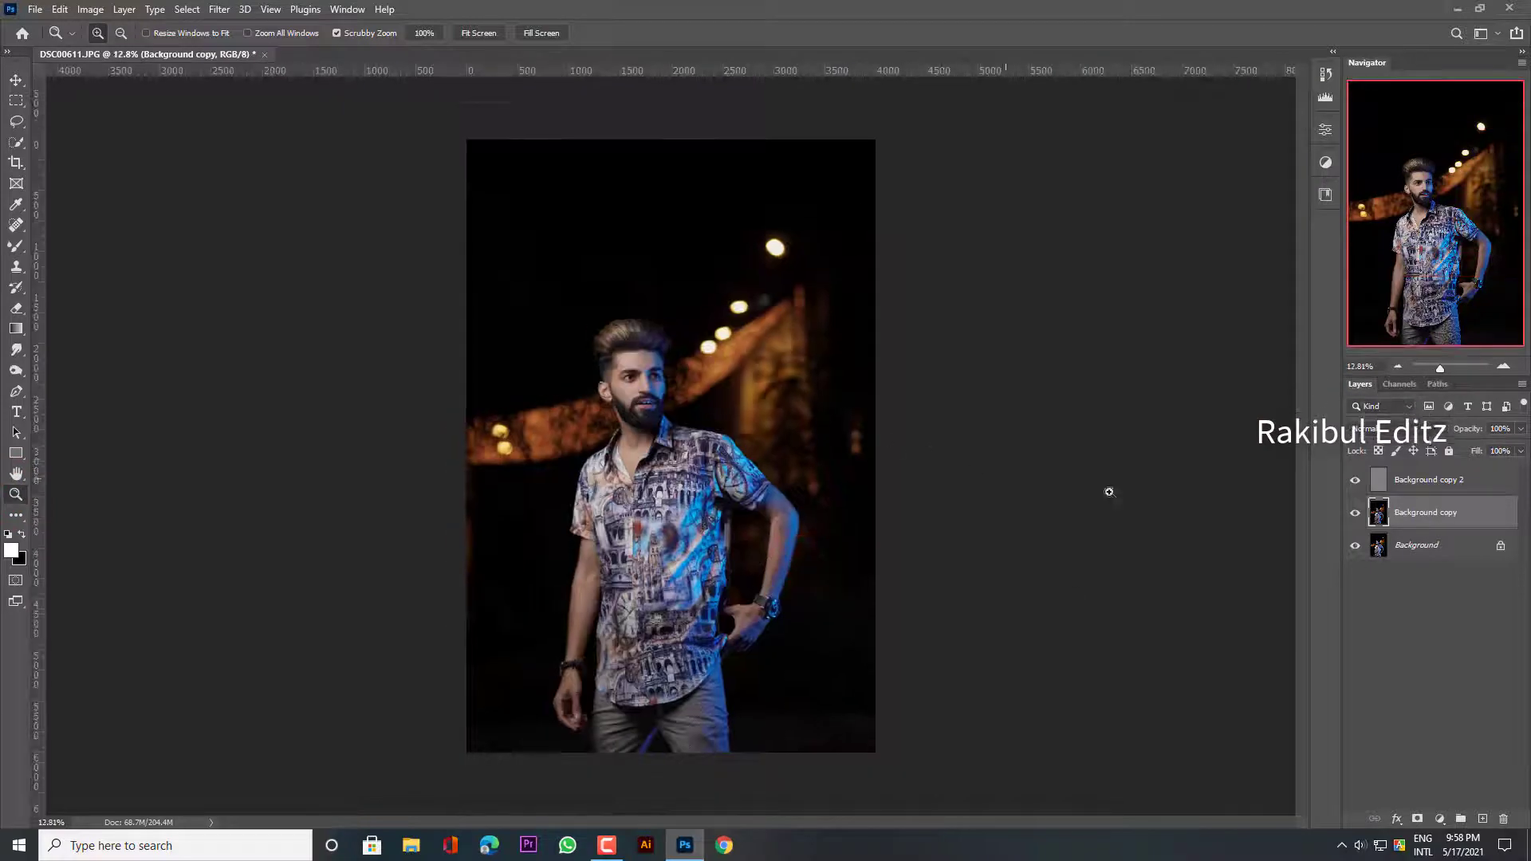
- Merge the blurred and high-pass layers into Background copy 2 and toggle it to compare
right_click(1408, 483)
left_click(1346, 649)
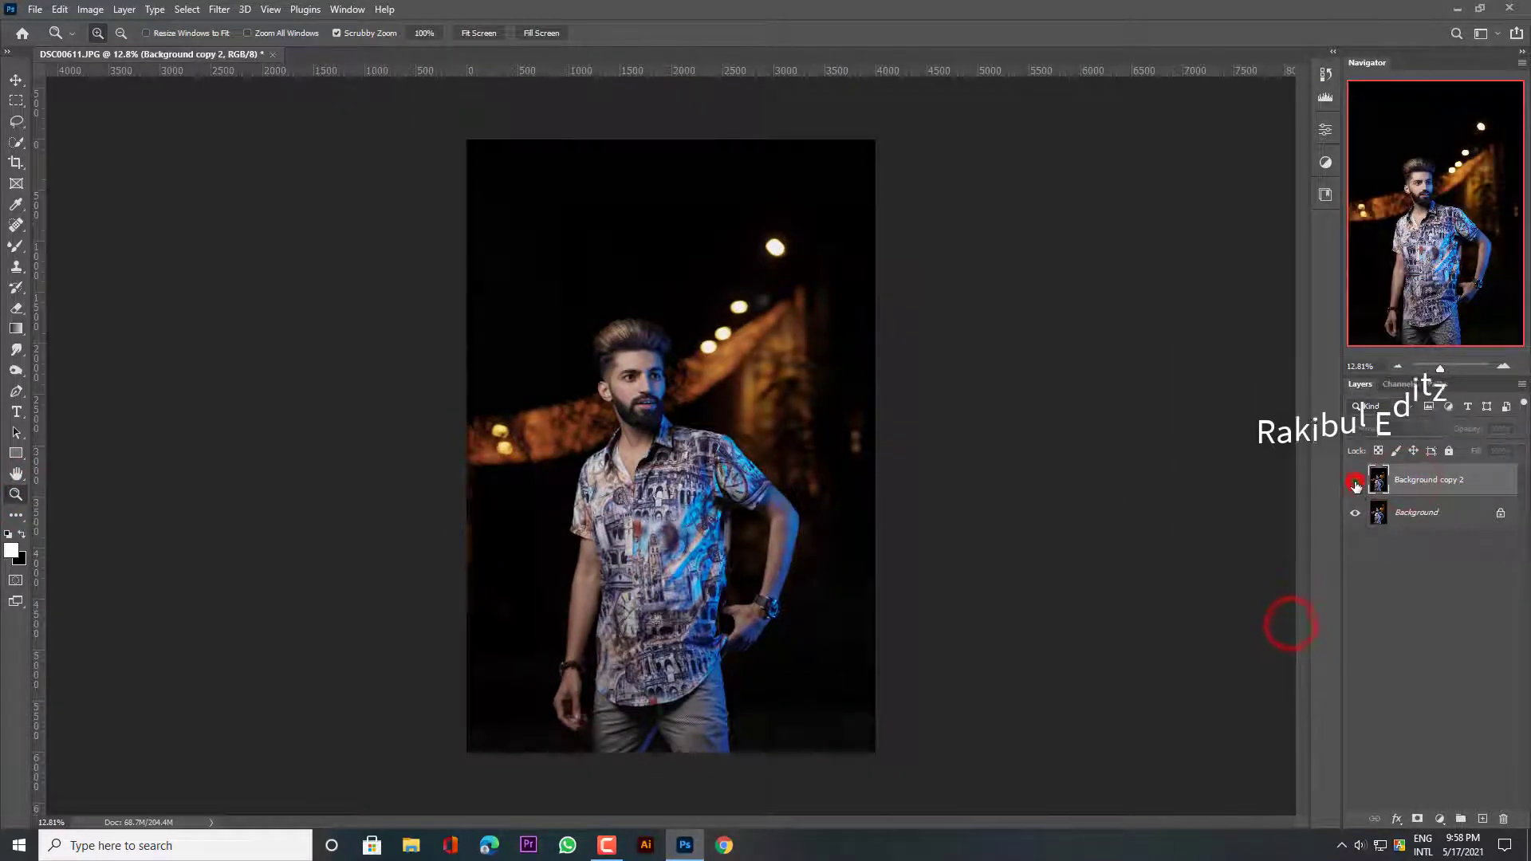
left_click(1355, 482)
left_click(1355, 482)
left_click_drag(713, 452, 1234, 533)
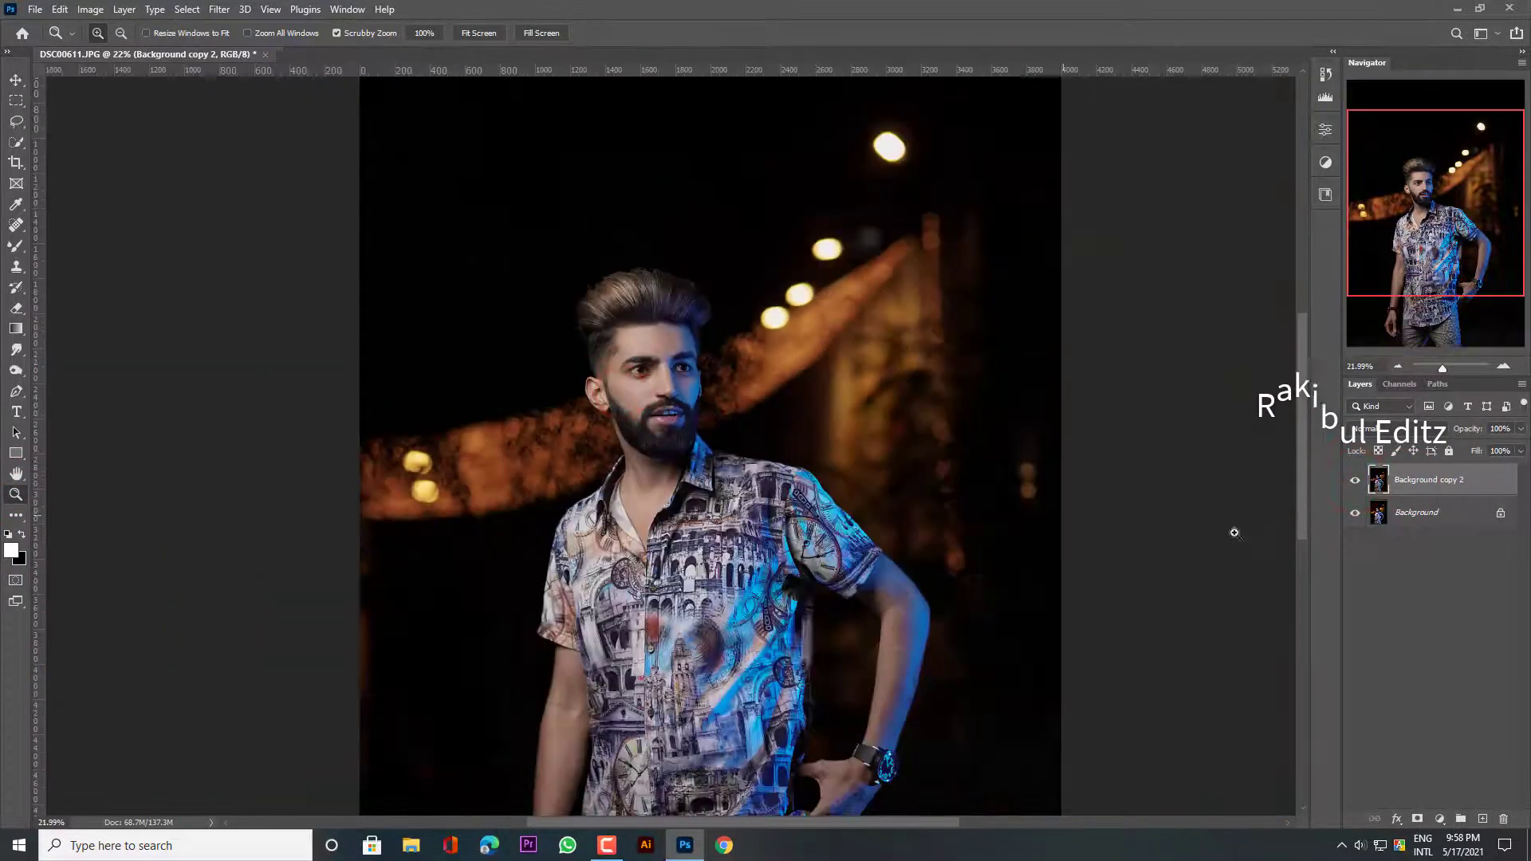
left_click(1355, 482)
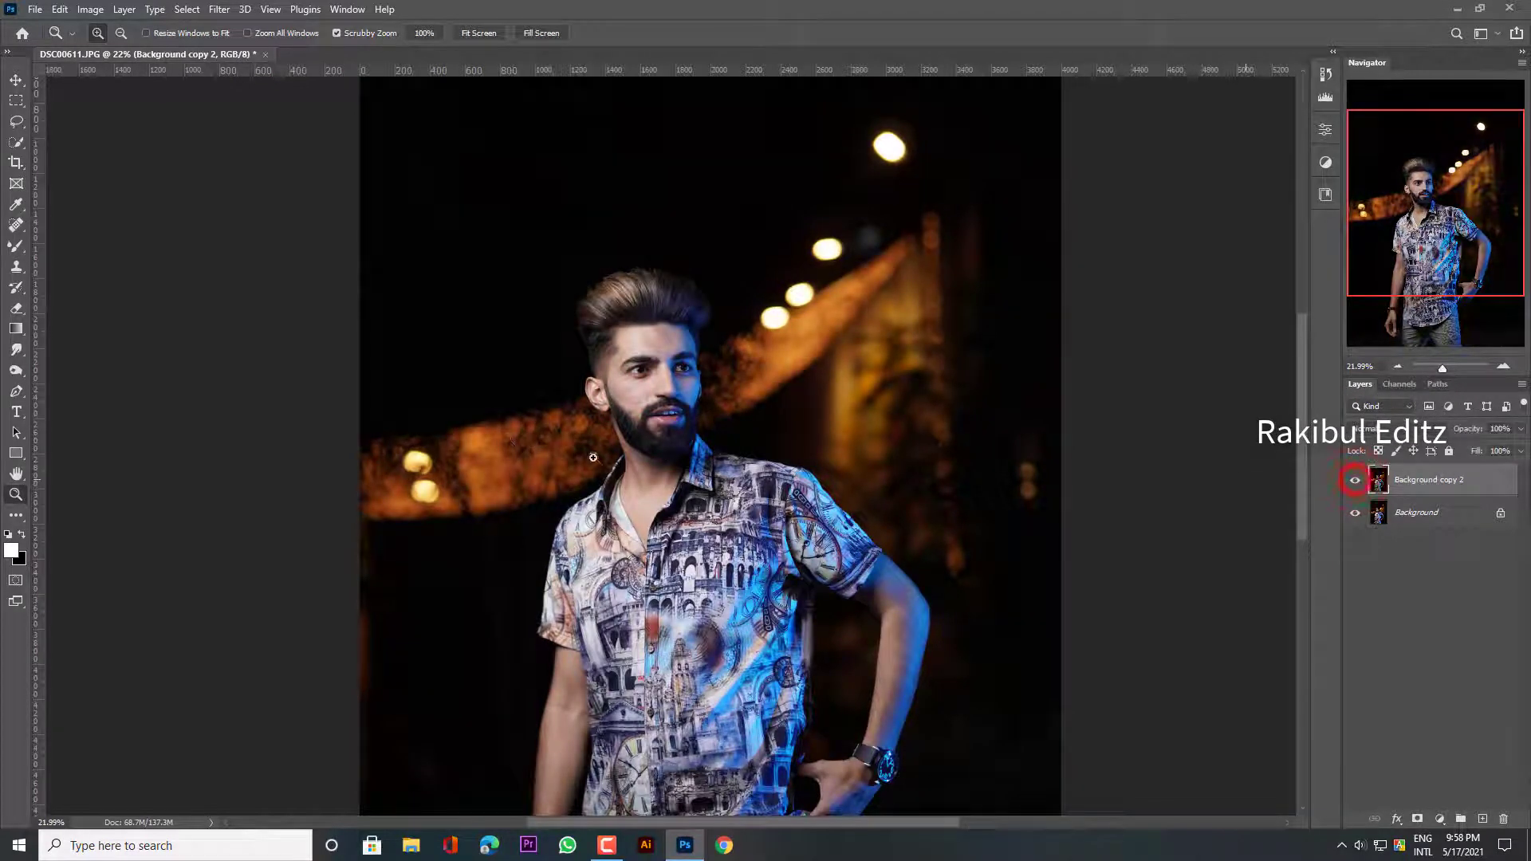
left_click(1355, 482)
left_click_drag(653, 461, 590, 461)
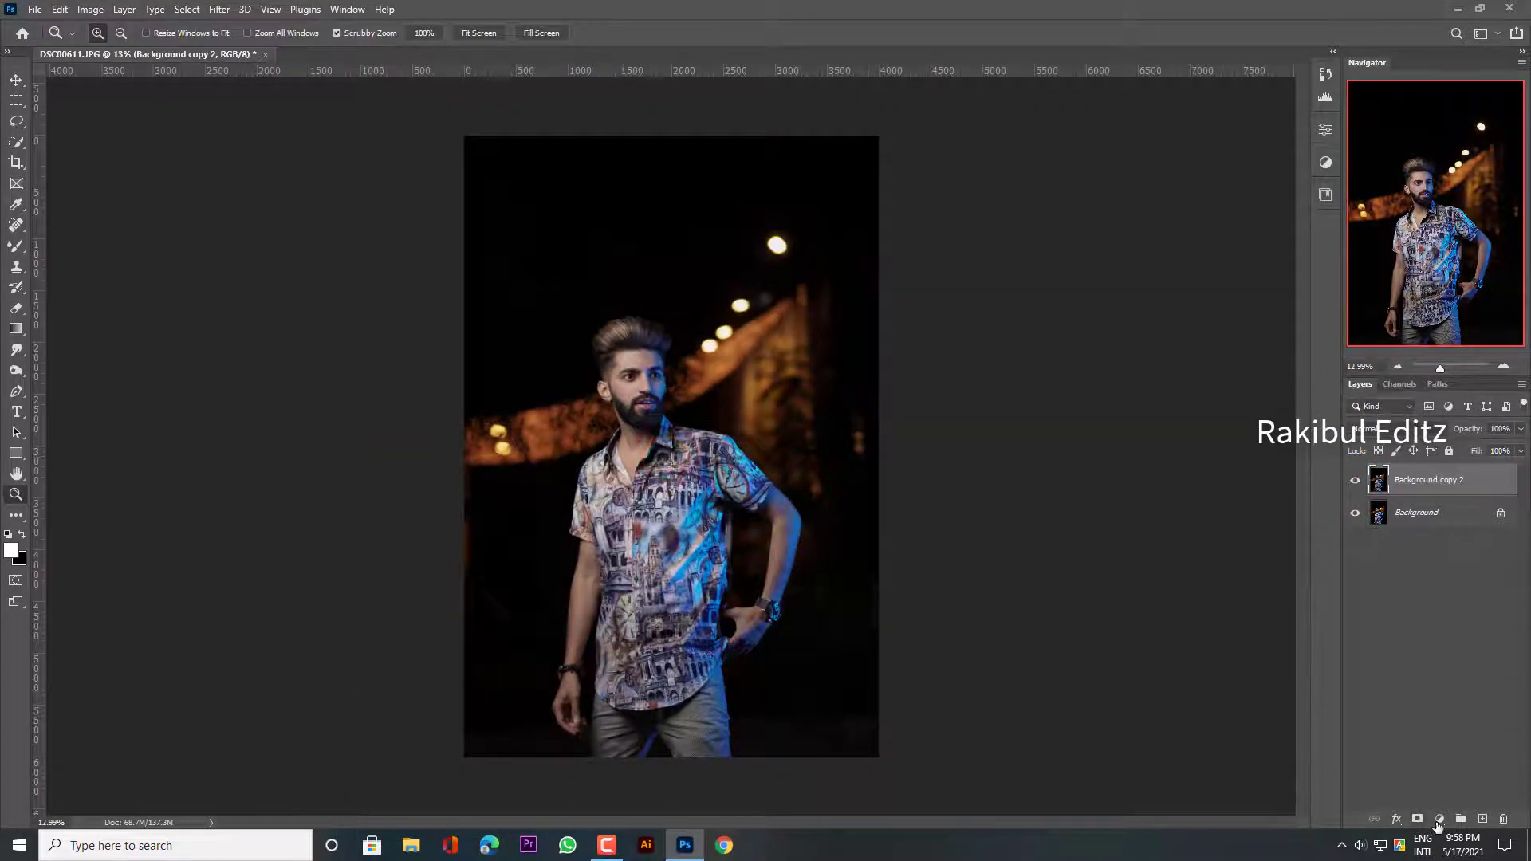
left_click(1441, 820)
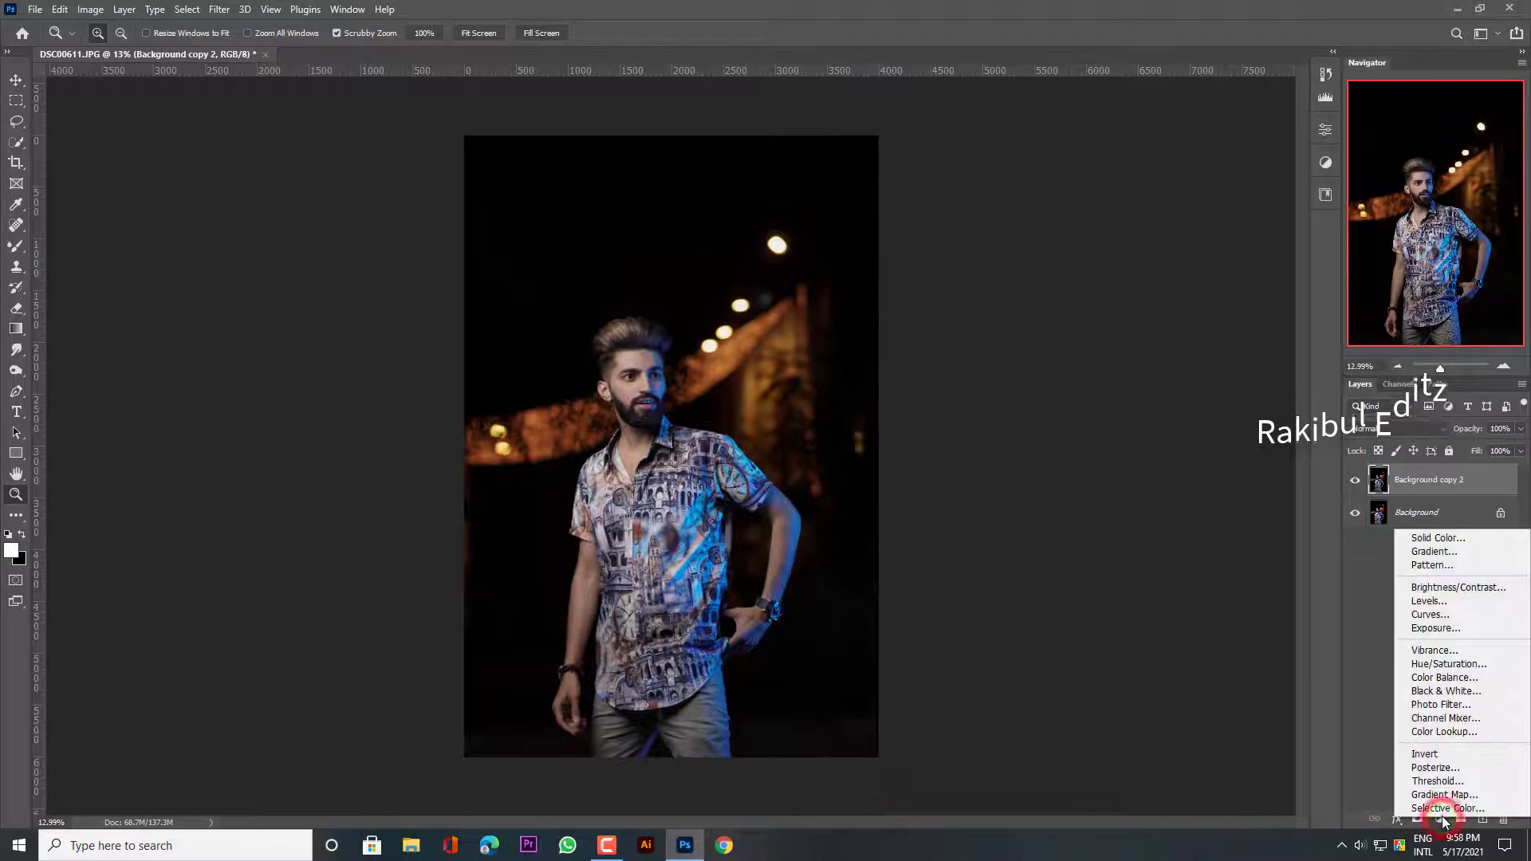
- Add a Selective Color adjustment with Reds at Cyan -17, Magenta +16, Yellow -17, Black +8
left_click(1442, 807)
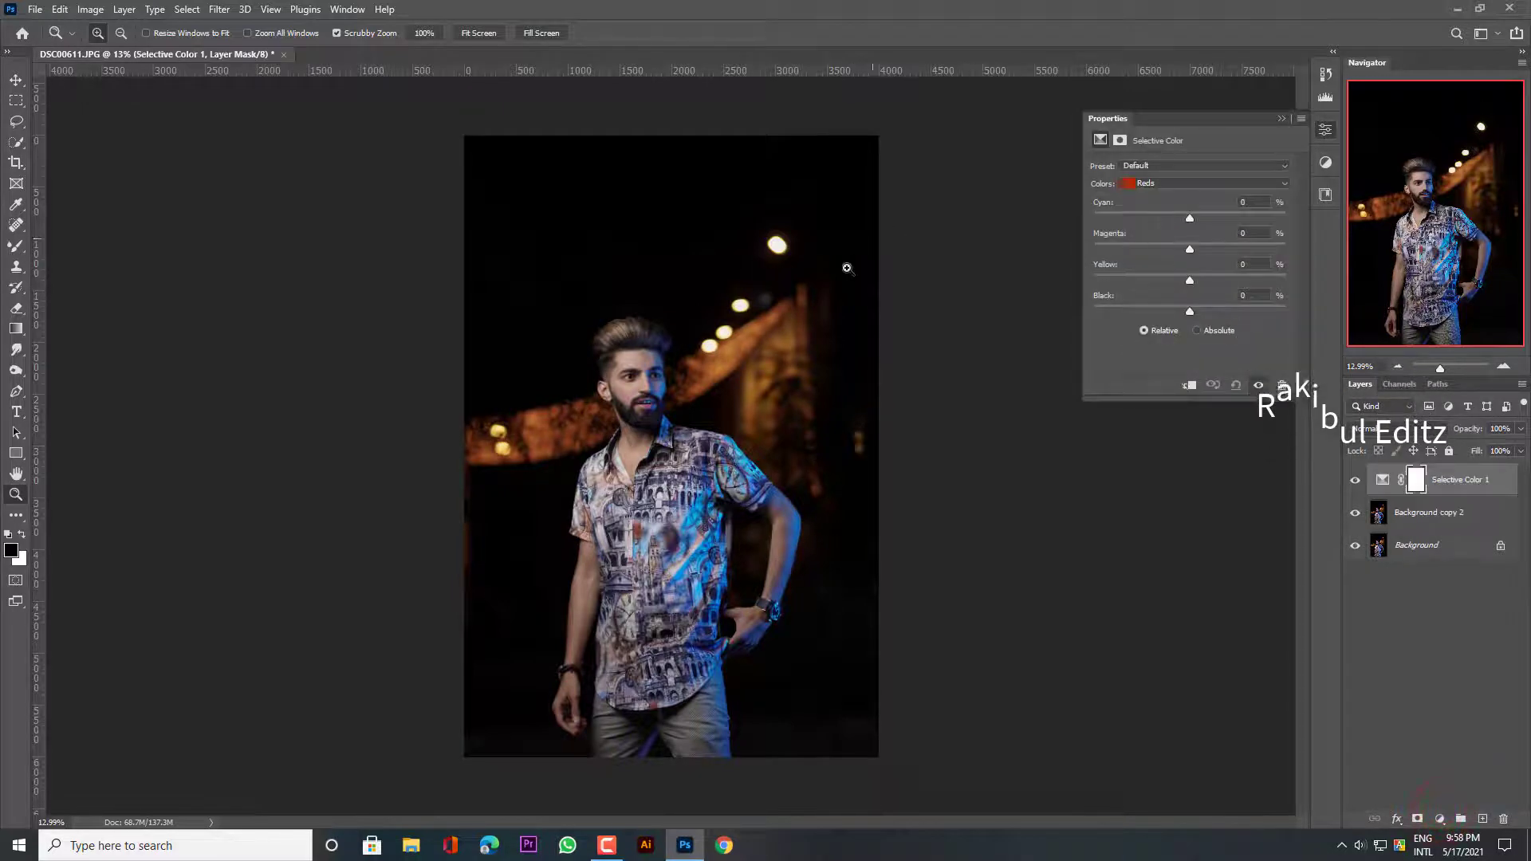
left_click_drag(667, 415, 718, 438)
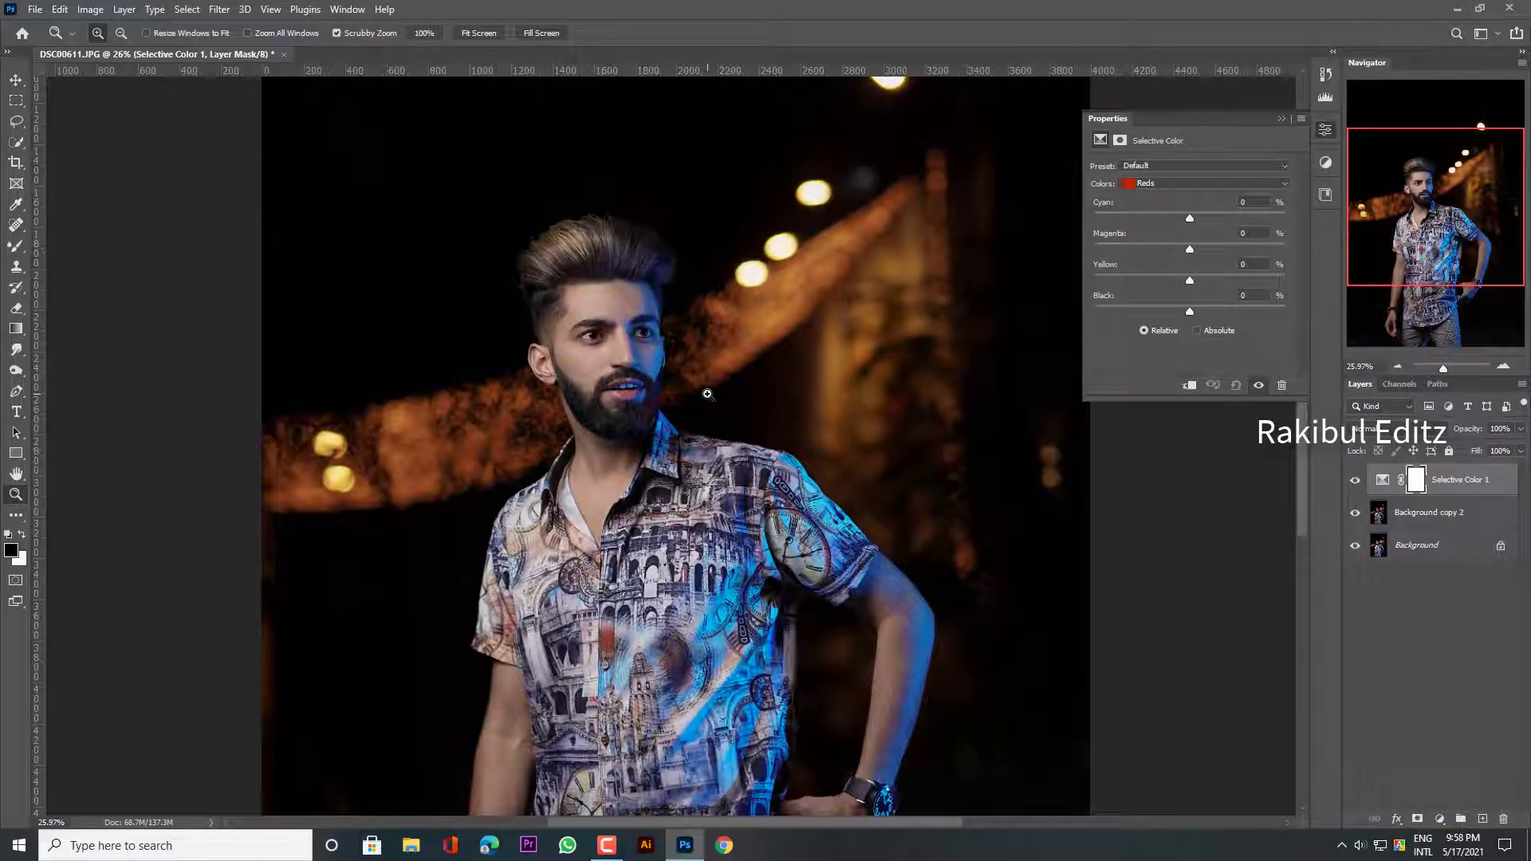
left_click_drag(1185, 222, 1184, 222)
left_click(1175, 220)
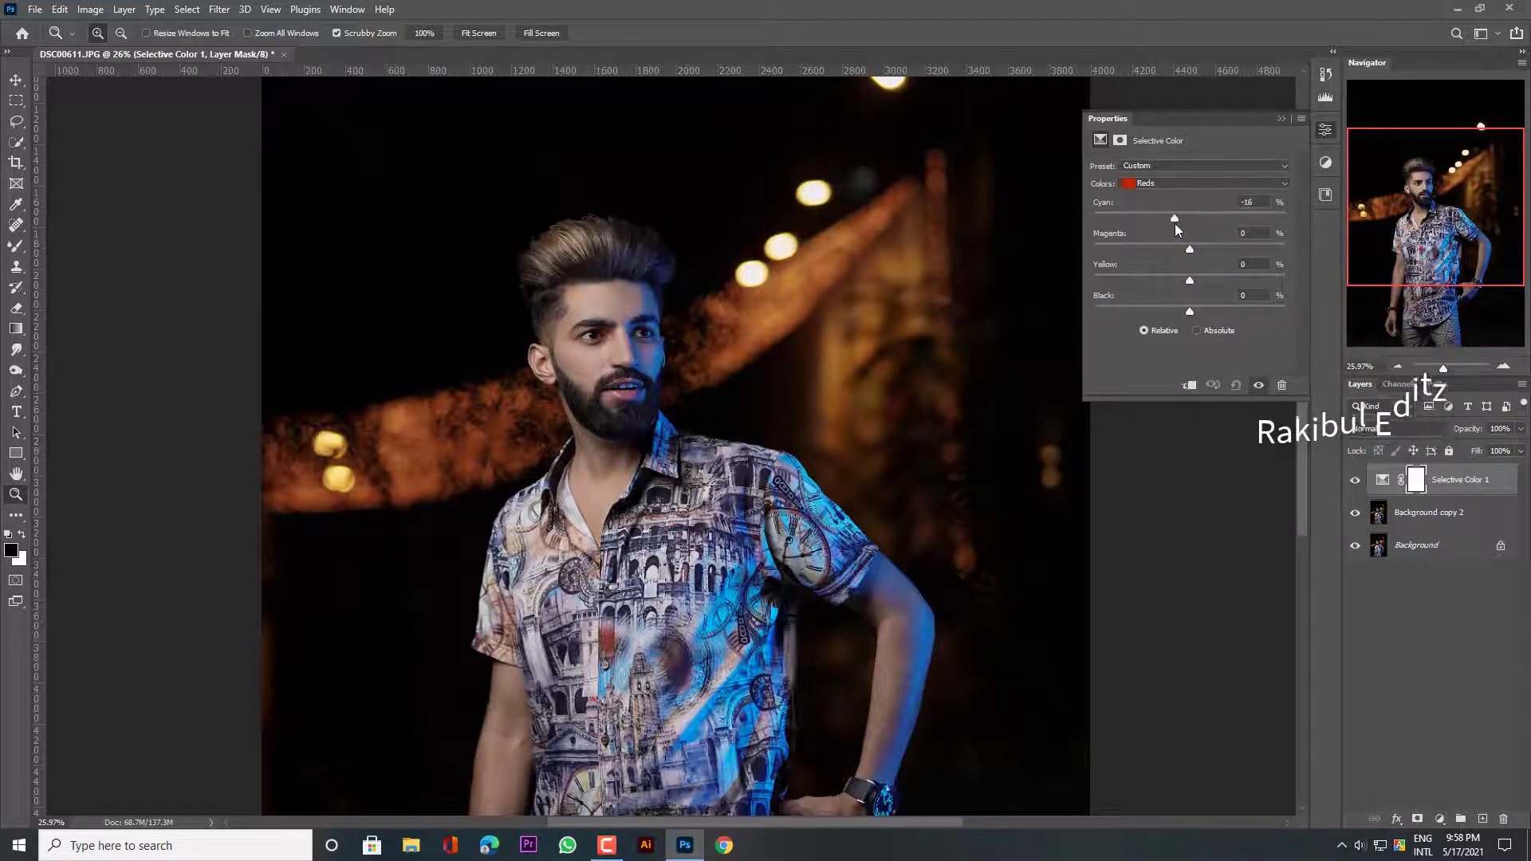
mouse_move(1190, 247)
left_mouse_down()
mouse_move(1205, 257)
mouse_move(1175, 282)
mouse_move(1166, 323)
mouse_move(1198, 322)
left_mouse_up()
left_click_drag(652, 388, 622, 389)
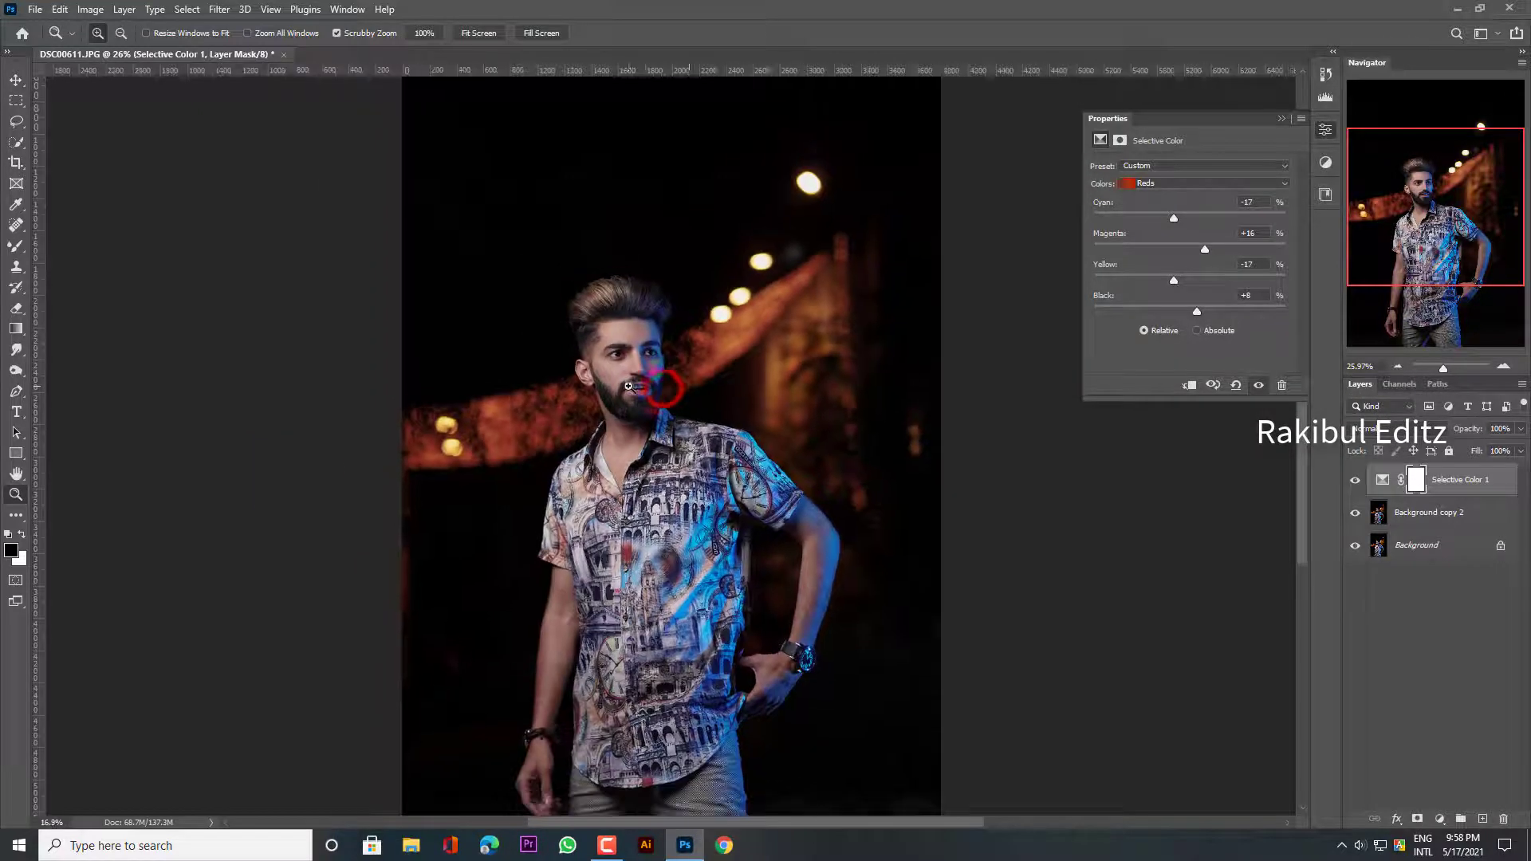
- Set the Selective Color Blacks to Cyan -9, Magenta +4, Yellow -5, Black +4
left_click(1197, 185)
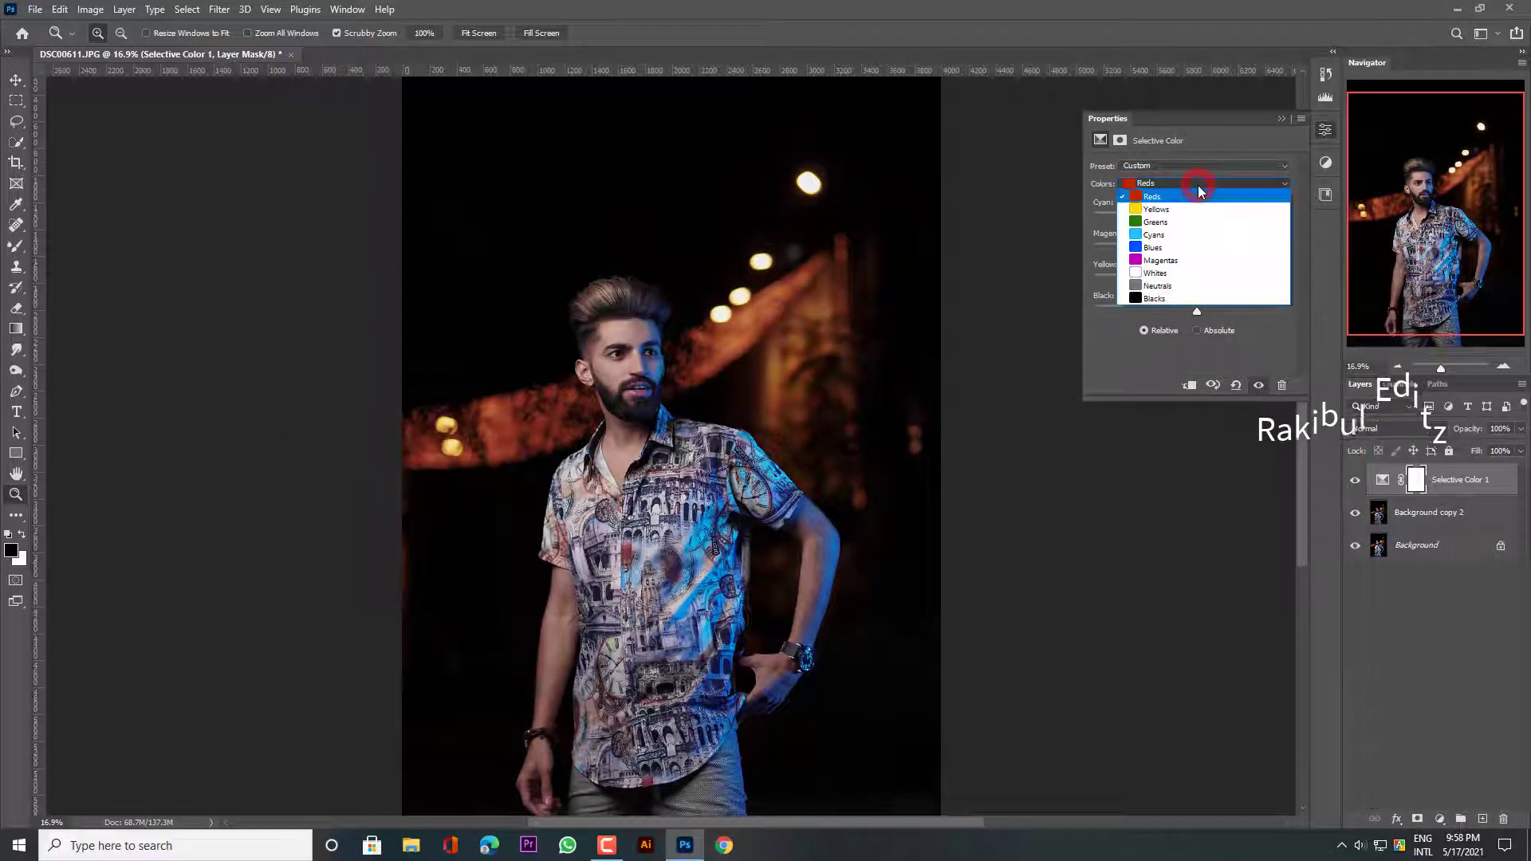
left_click(1185, 299)
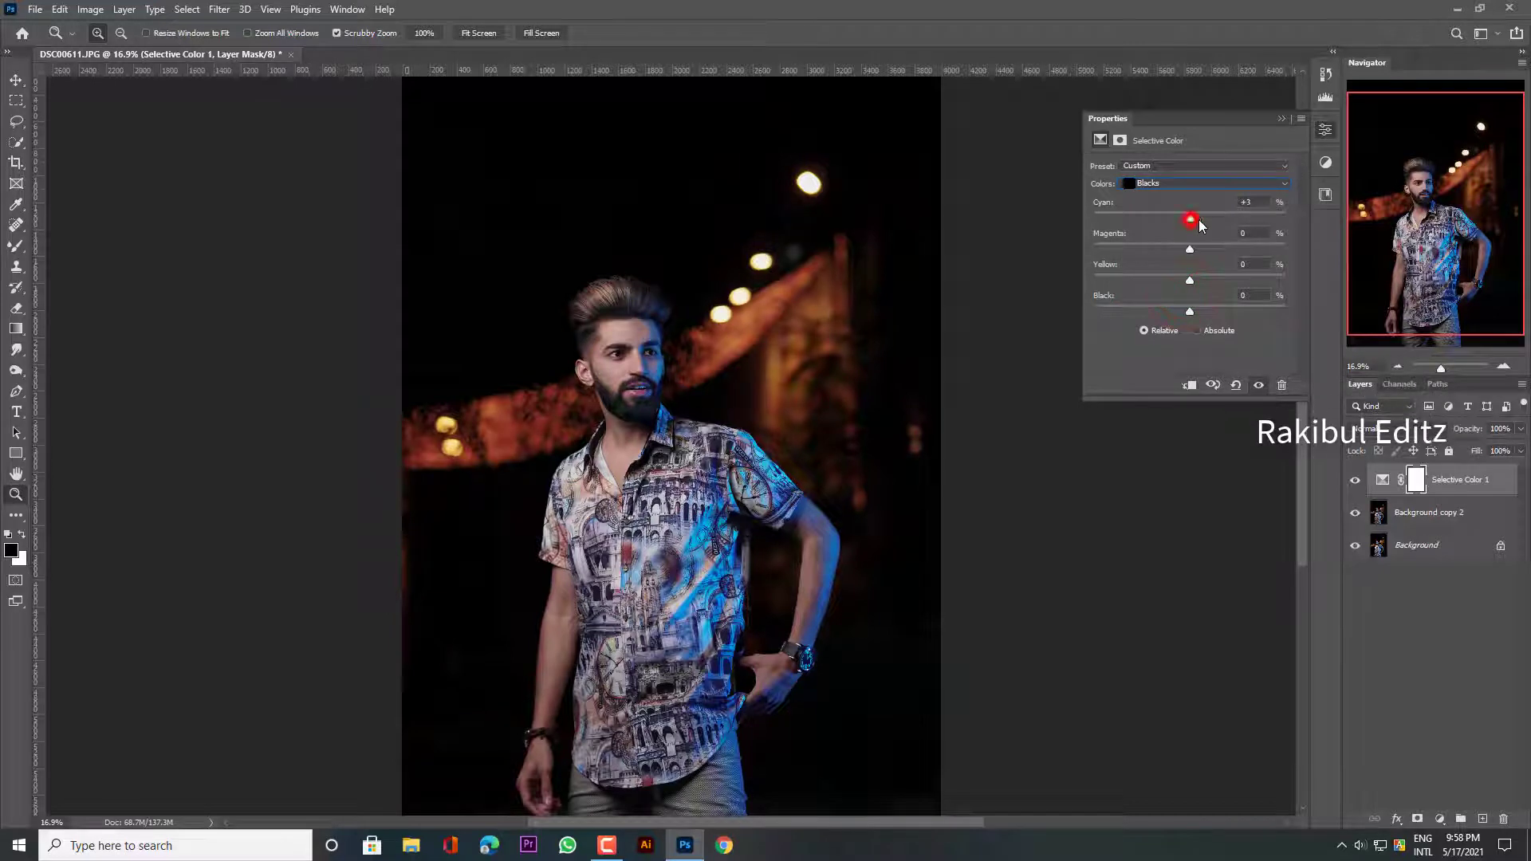
mouse_move(1199, 219)
left_mouse_down()
mouse_move(1176, 222)
mouse_move(1207, 312)
mouse_move(1194, 311)
left_mouse_up()
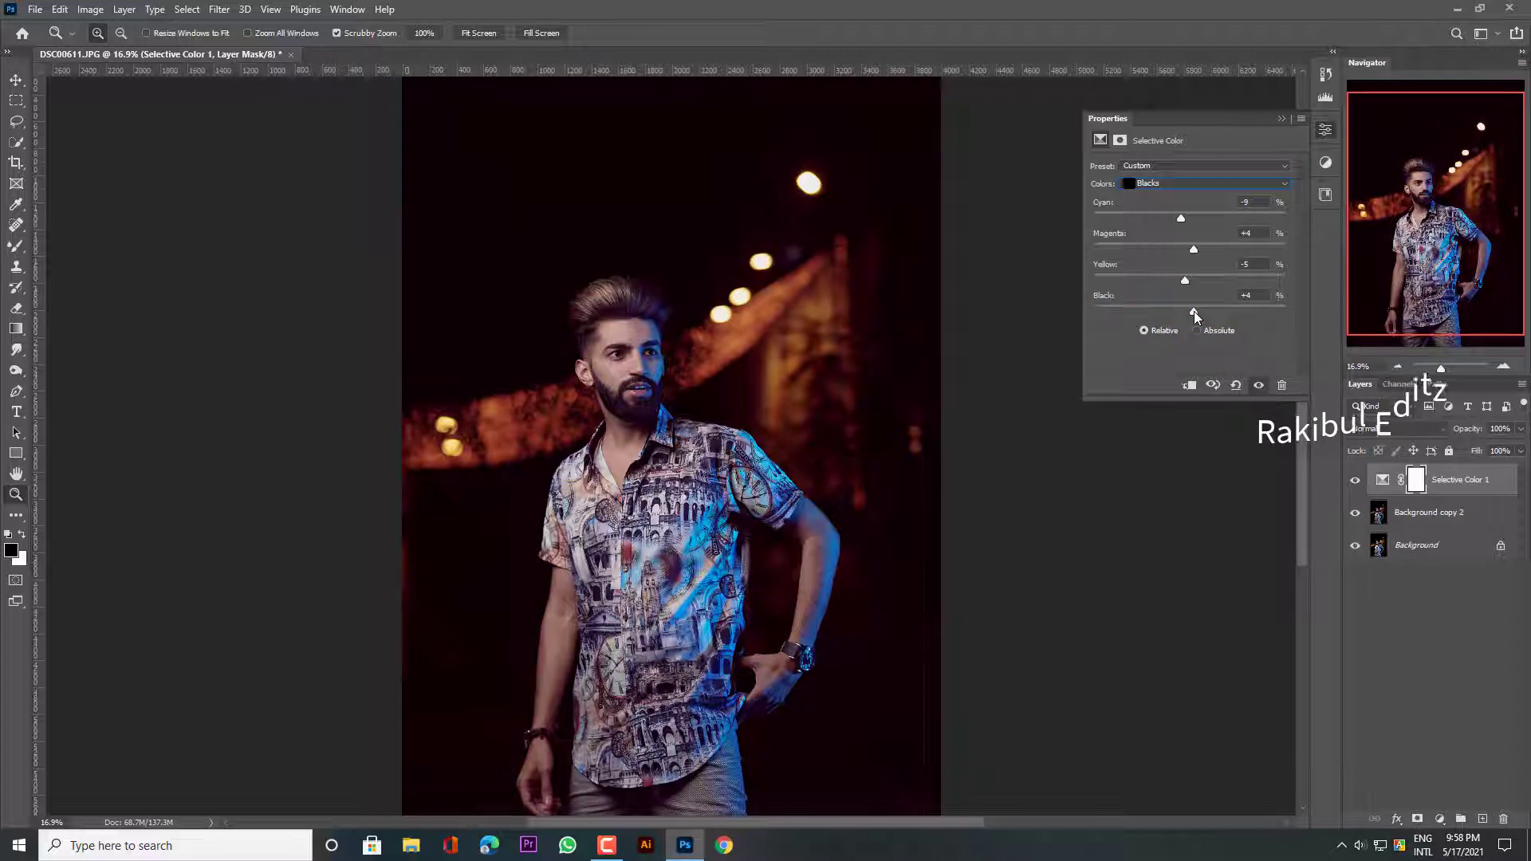
left_click(1180, 183)
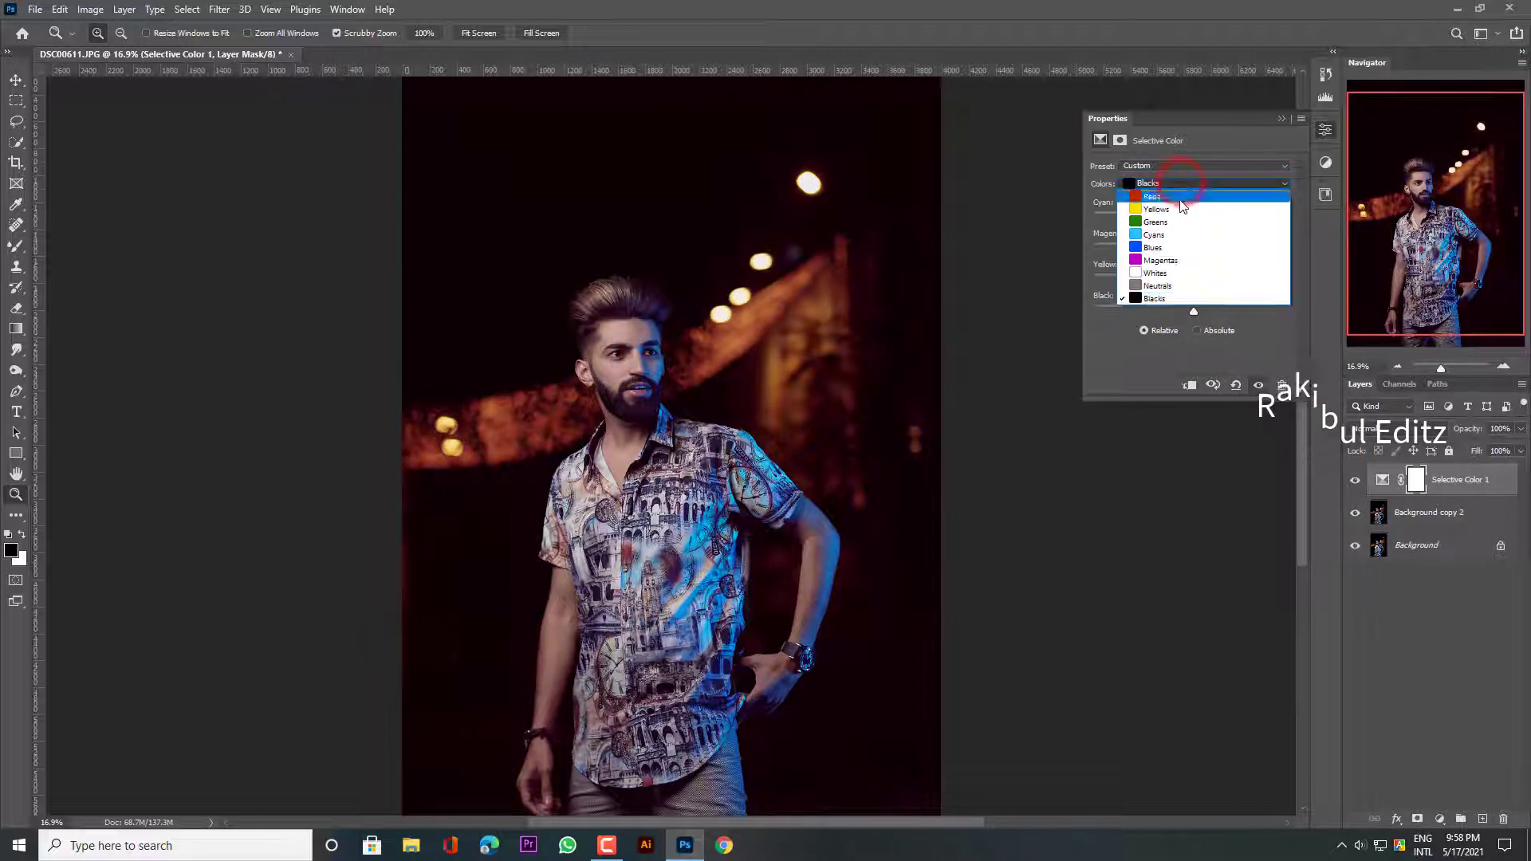
left_click(1180, 208)
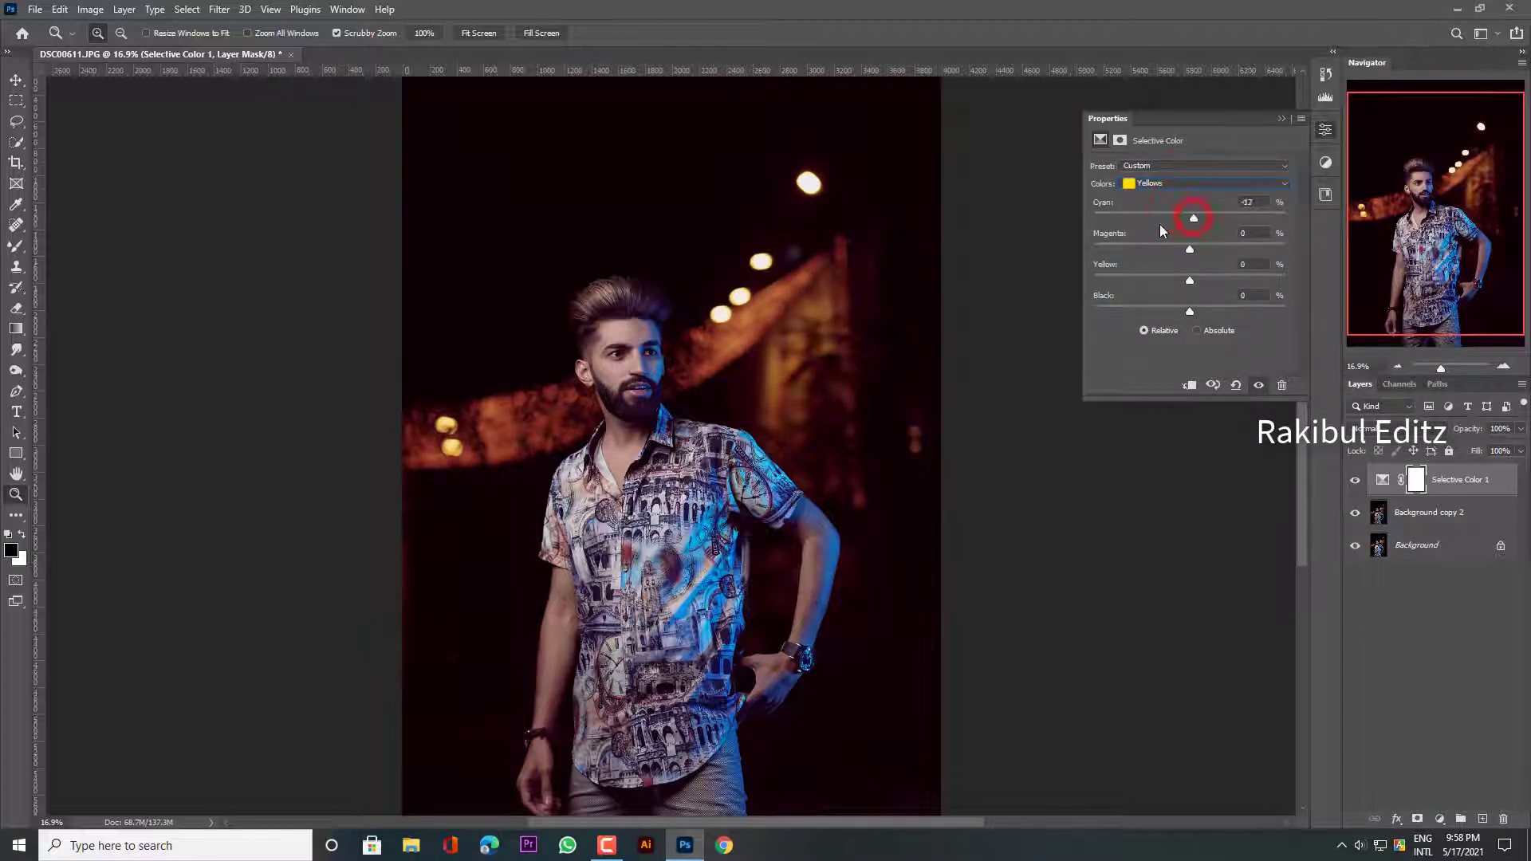
- Set the Selective Color Yellows to Cyan -33, Magenta +38, Yellow -12, Black -16
mouse_move(1160, 224)
left_mouse_down()
mouse_move(1215, 248)
mouse_move(1166, 254)
mouse_move(1189, 314)
mouse_move(1173, 314)
left_mouse_up()
left_click(1227, 249)
left_click(1356, 481)
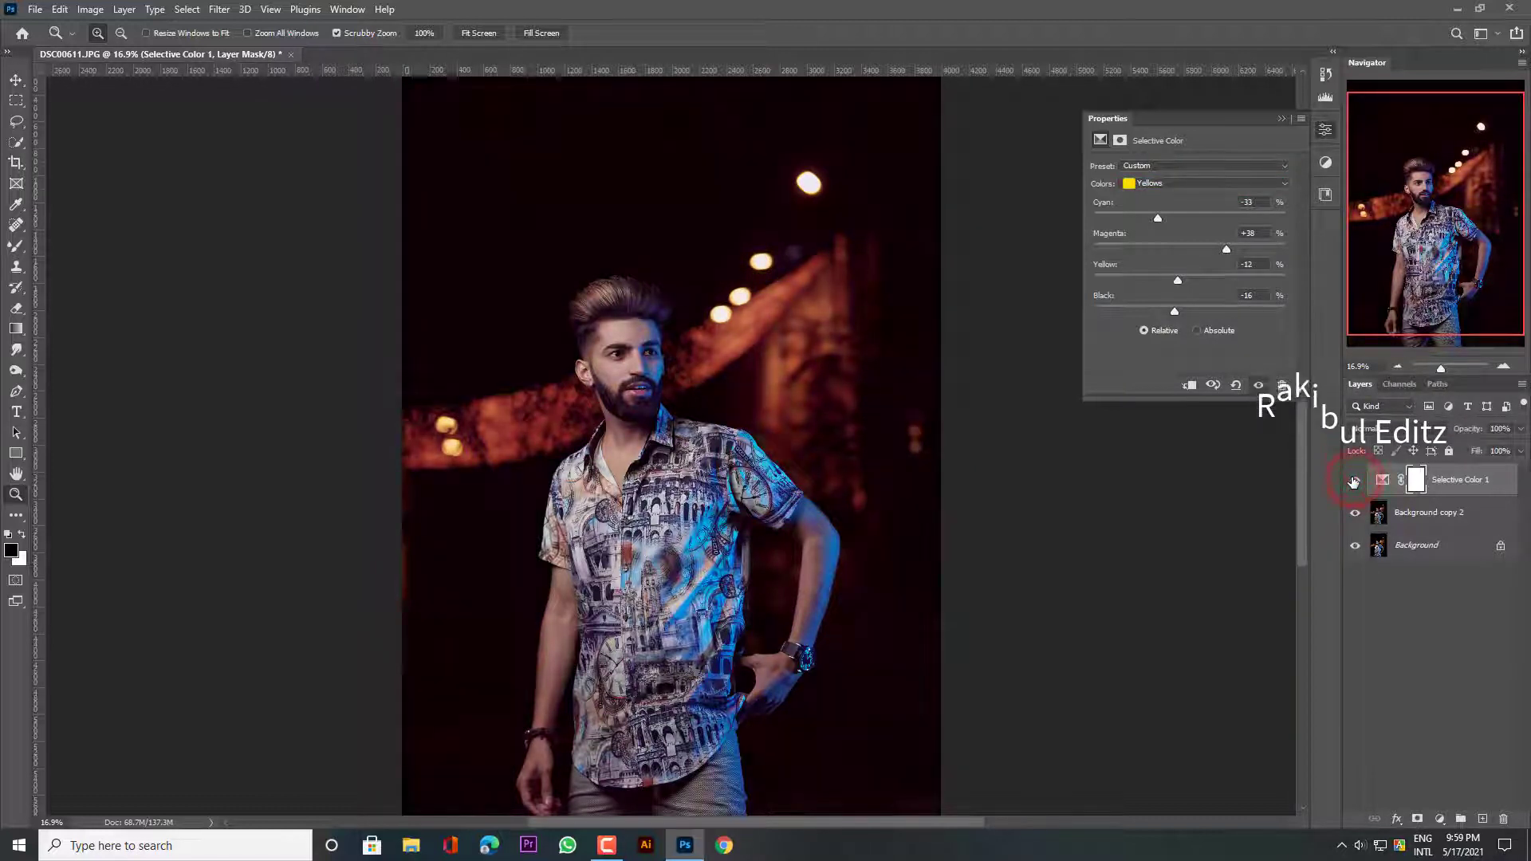
- Merge Selective Color 1 with Background copy 2 into one layer and close Properties
left_click(1428, 512, "shift")
right_click(1425, 513)
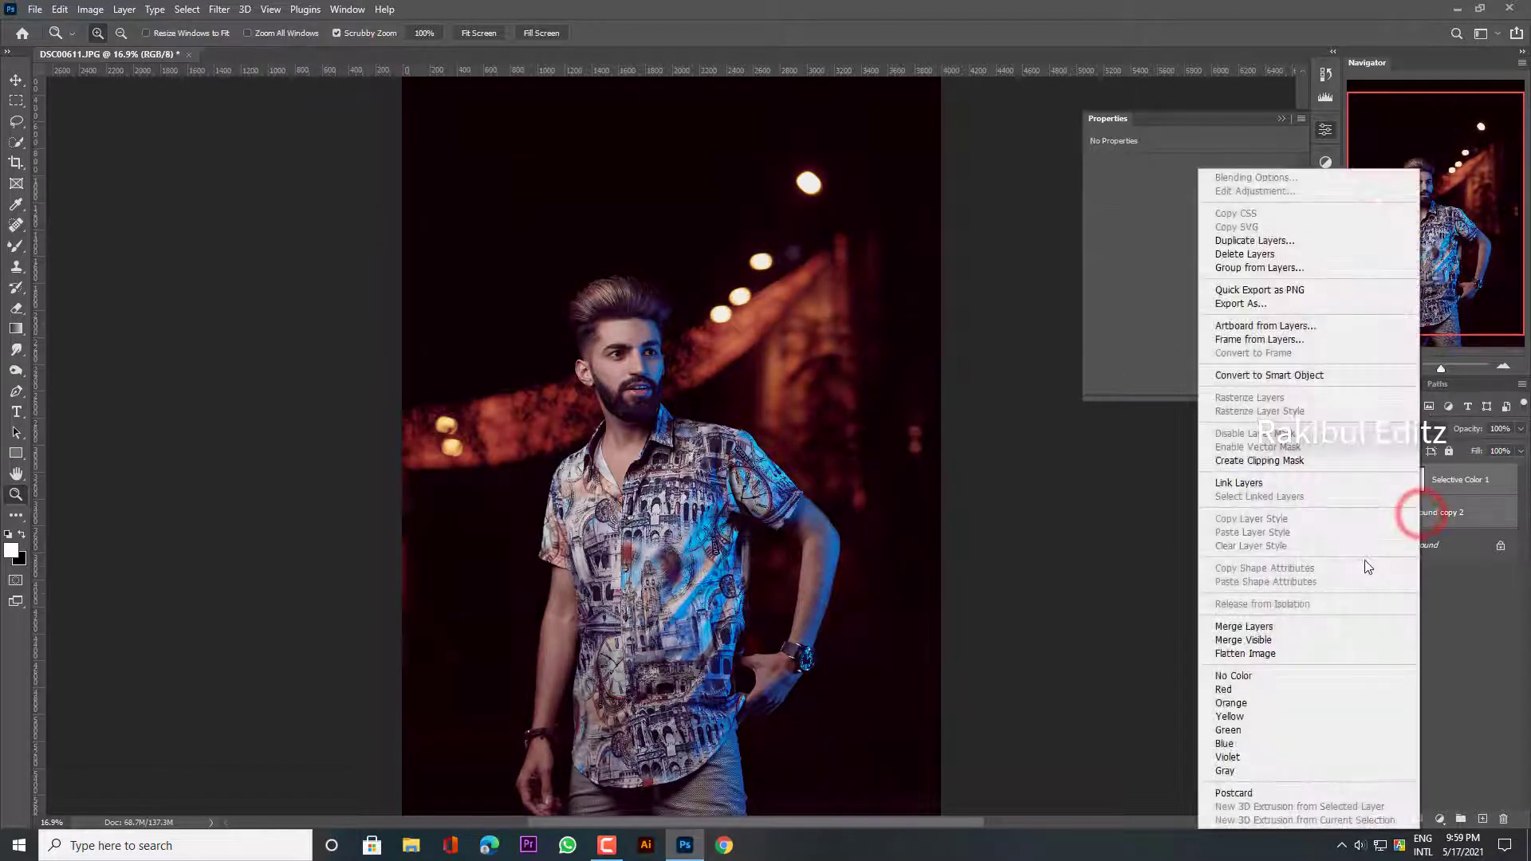
left_click(1304, 626)
left_click(1279, 120)
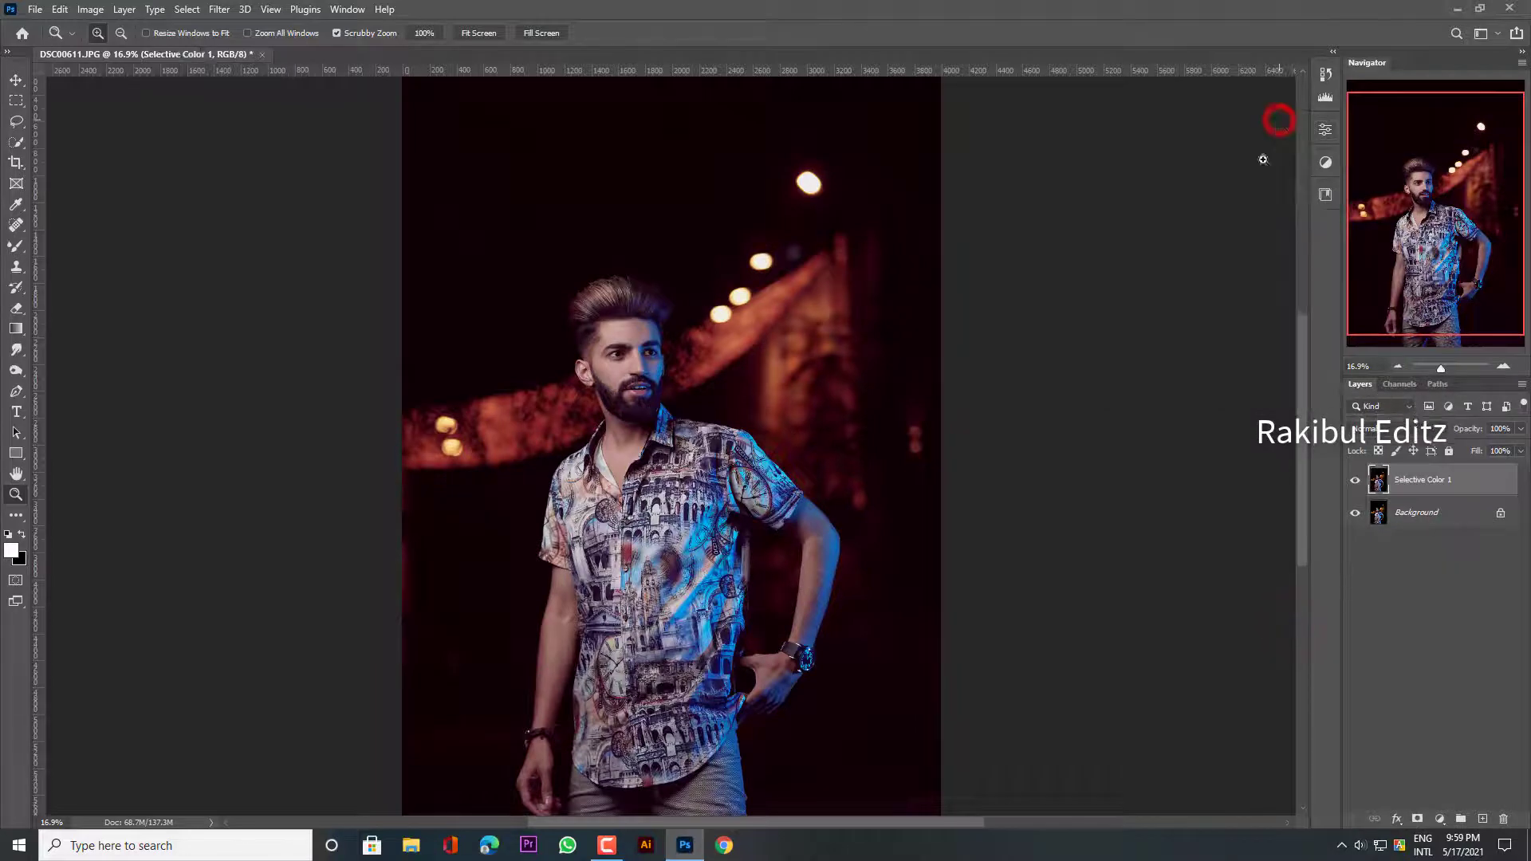
- Zoom in around the face and open the Camera Raw Filter again
left_click_drag(626, 375, 644, 410)
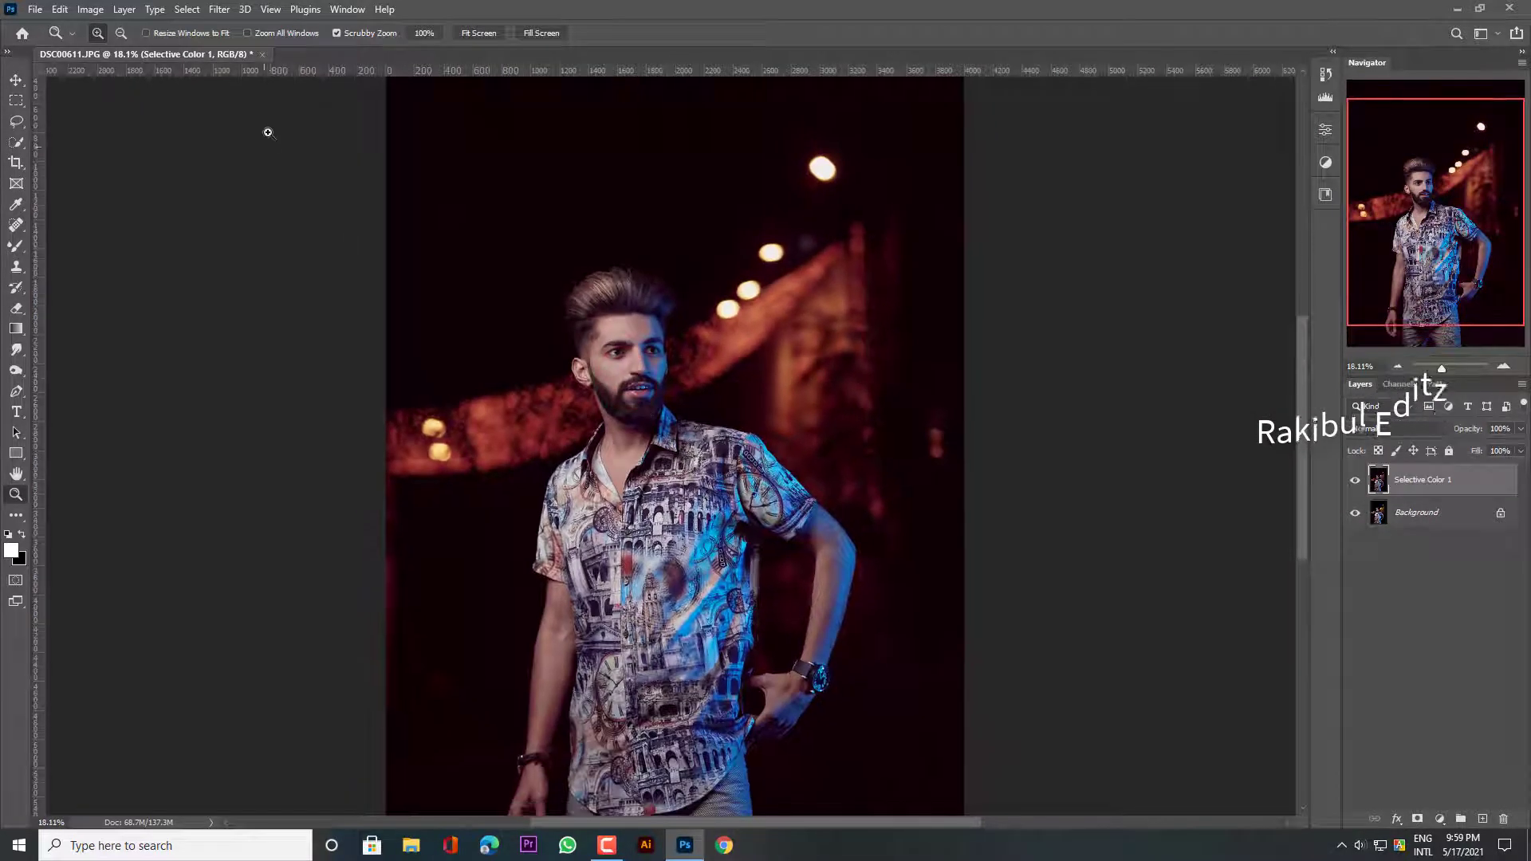
left_click(219, 9)
left_click(250, 128)
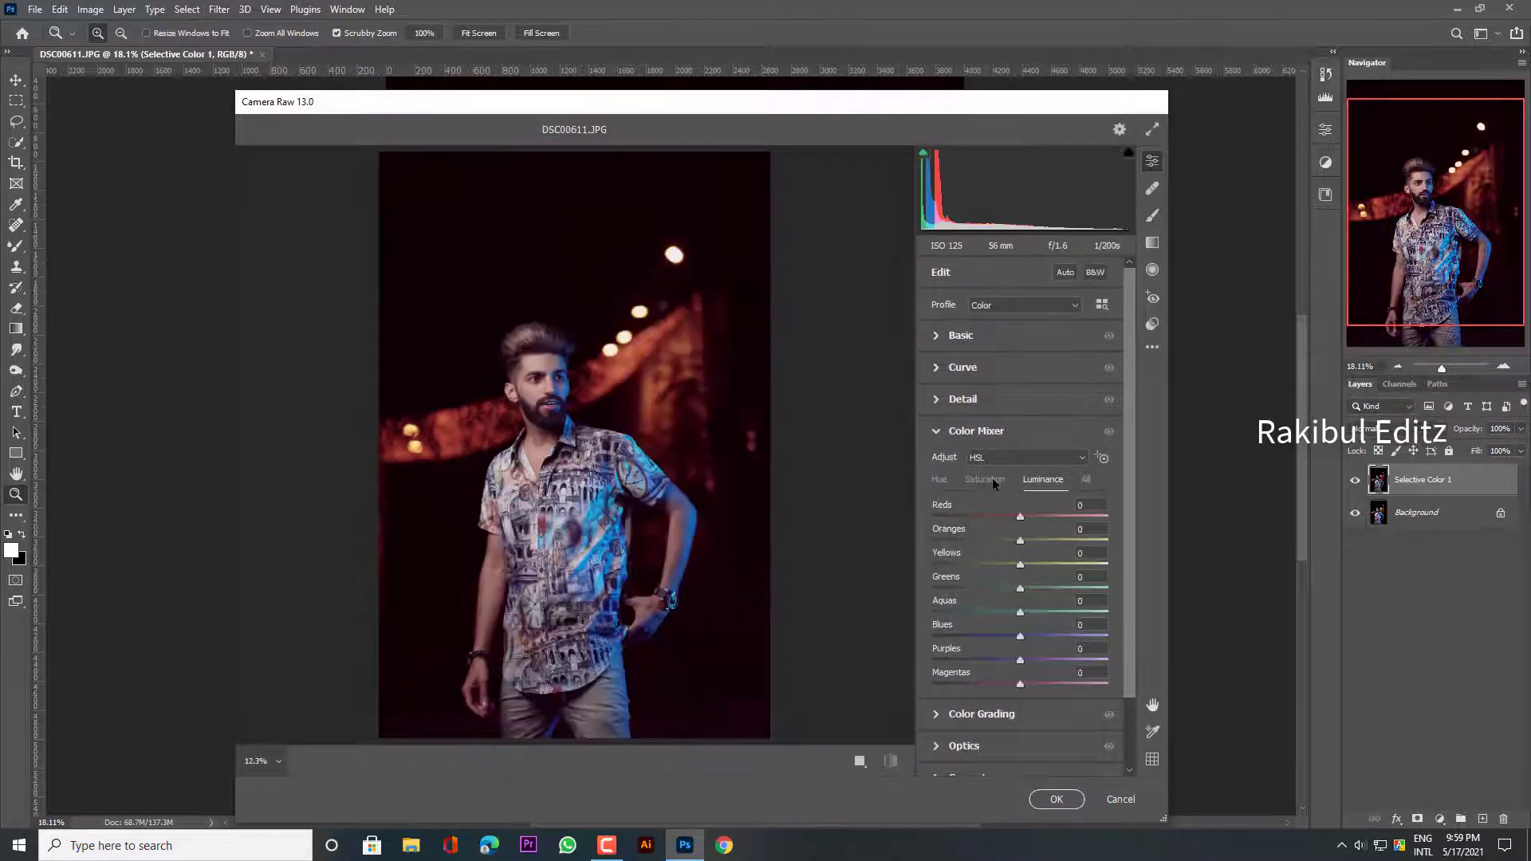
- In the Color Mixer saturation, set Oranges to -15 and nudge Blues to +1
left_click(989, 480)
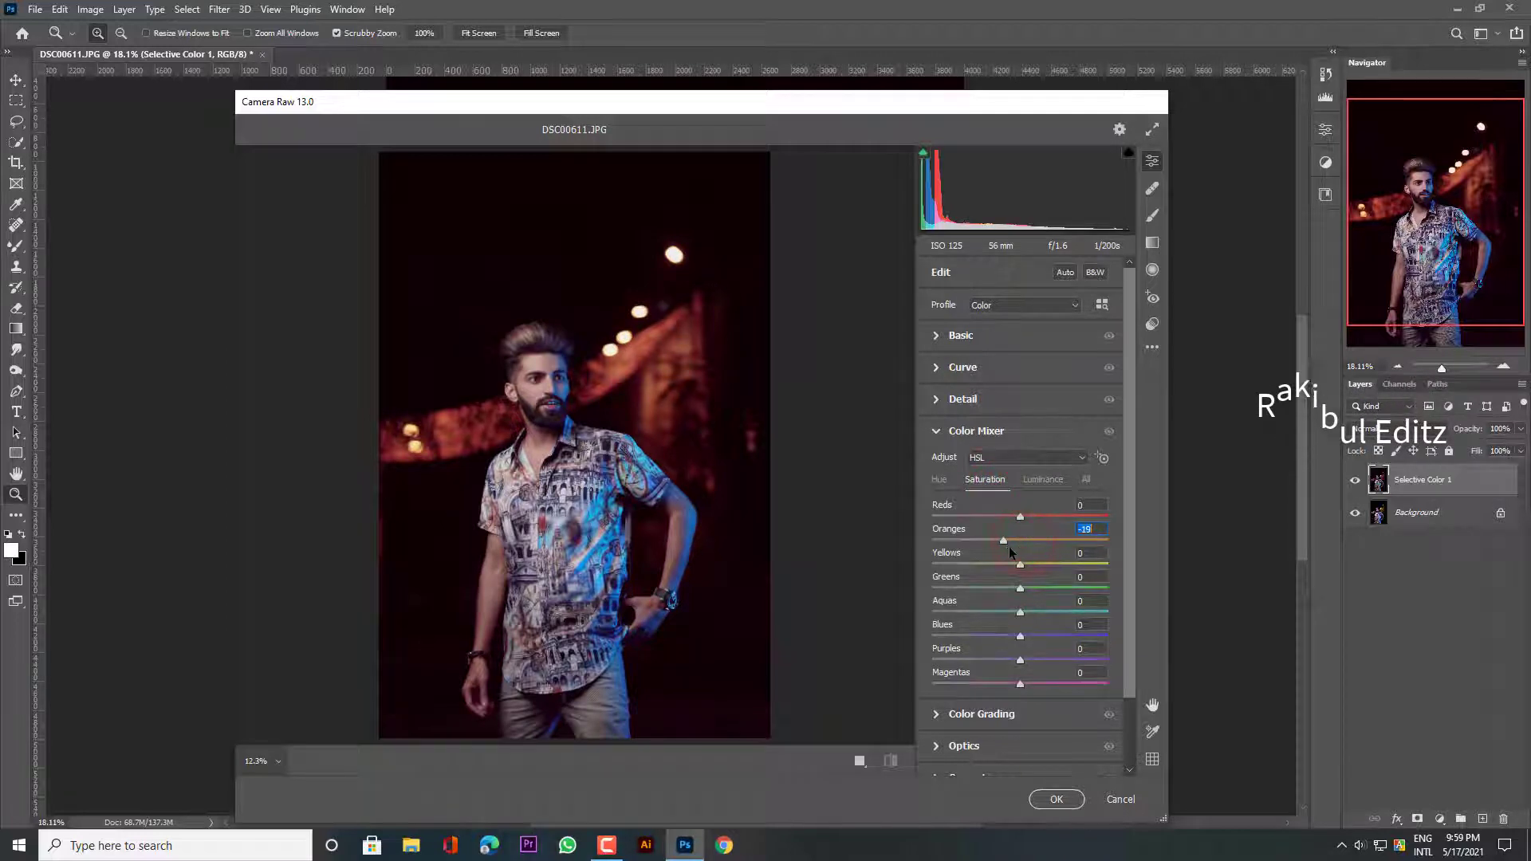
left_click_drag(1011, 551, 1026, 542)
left_click(1038, 479)
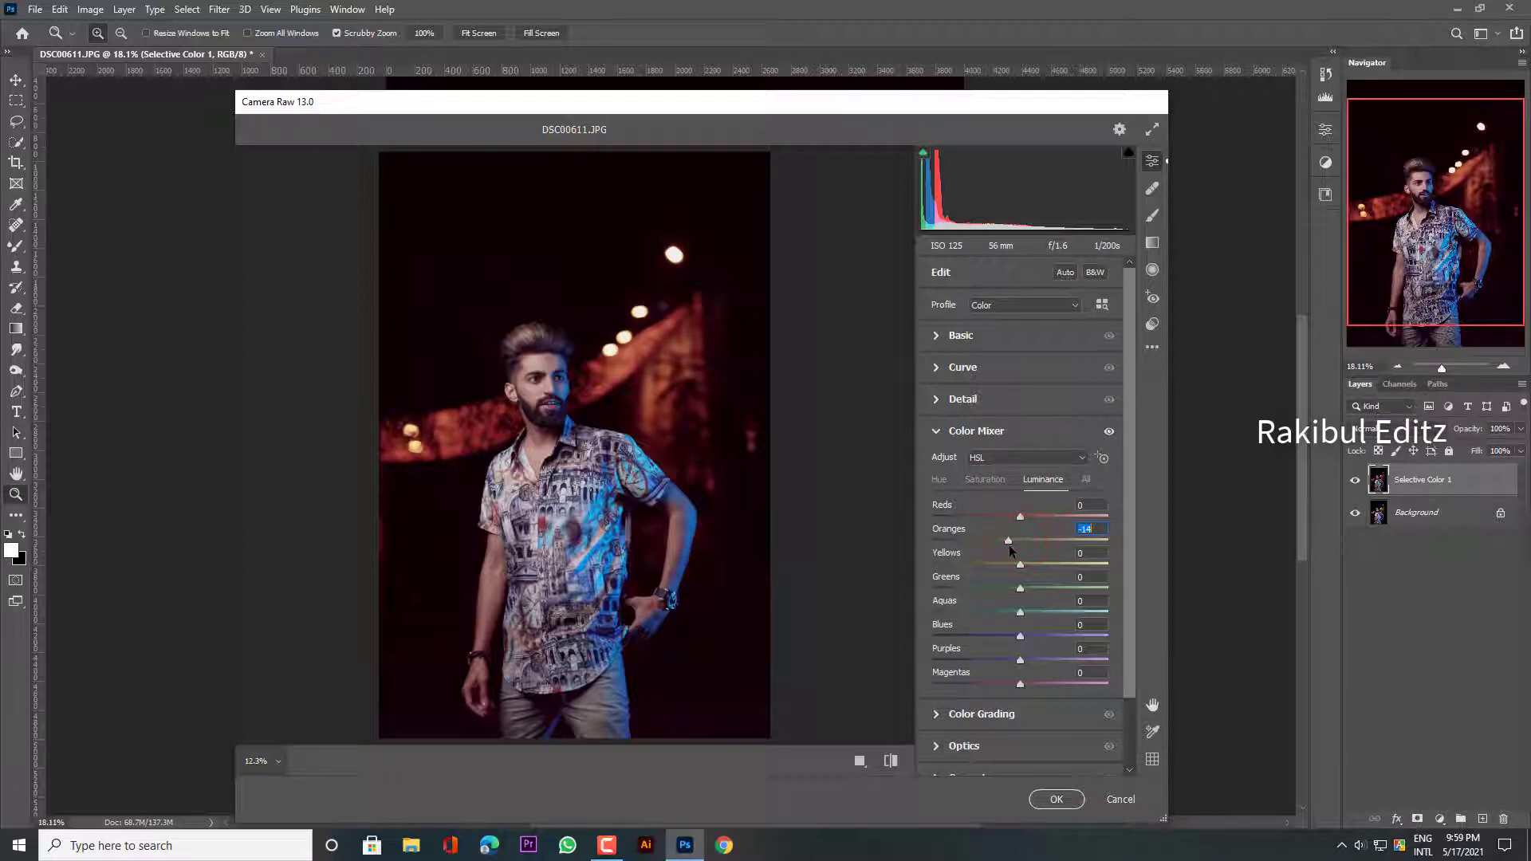
left_click(985, 479)
left_click_drag(1022, 637, 1006, 638)
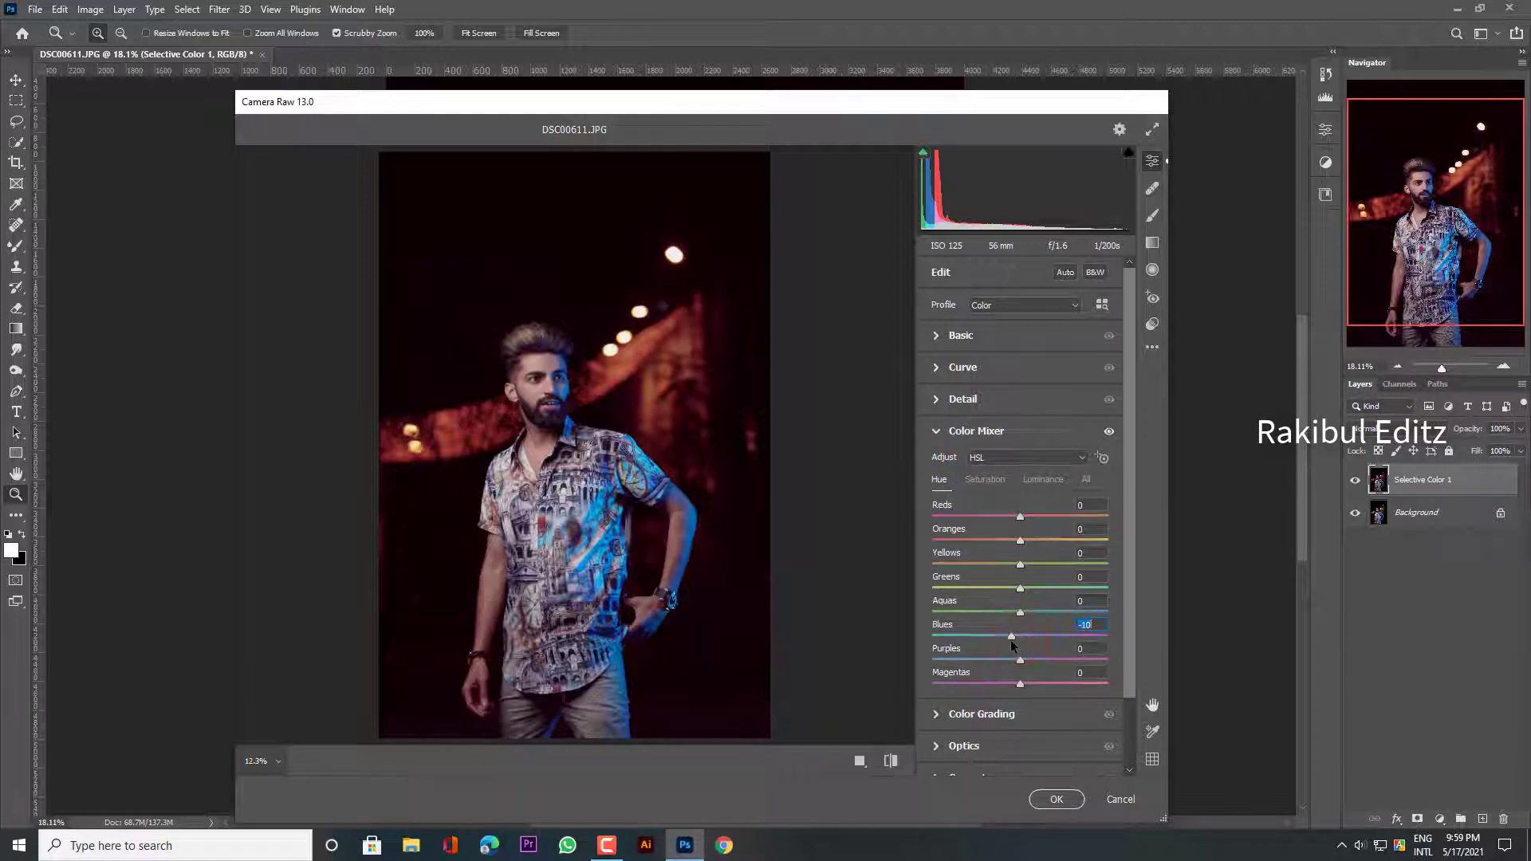
left_click(987, 479)
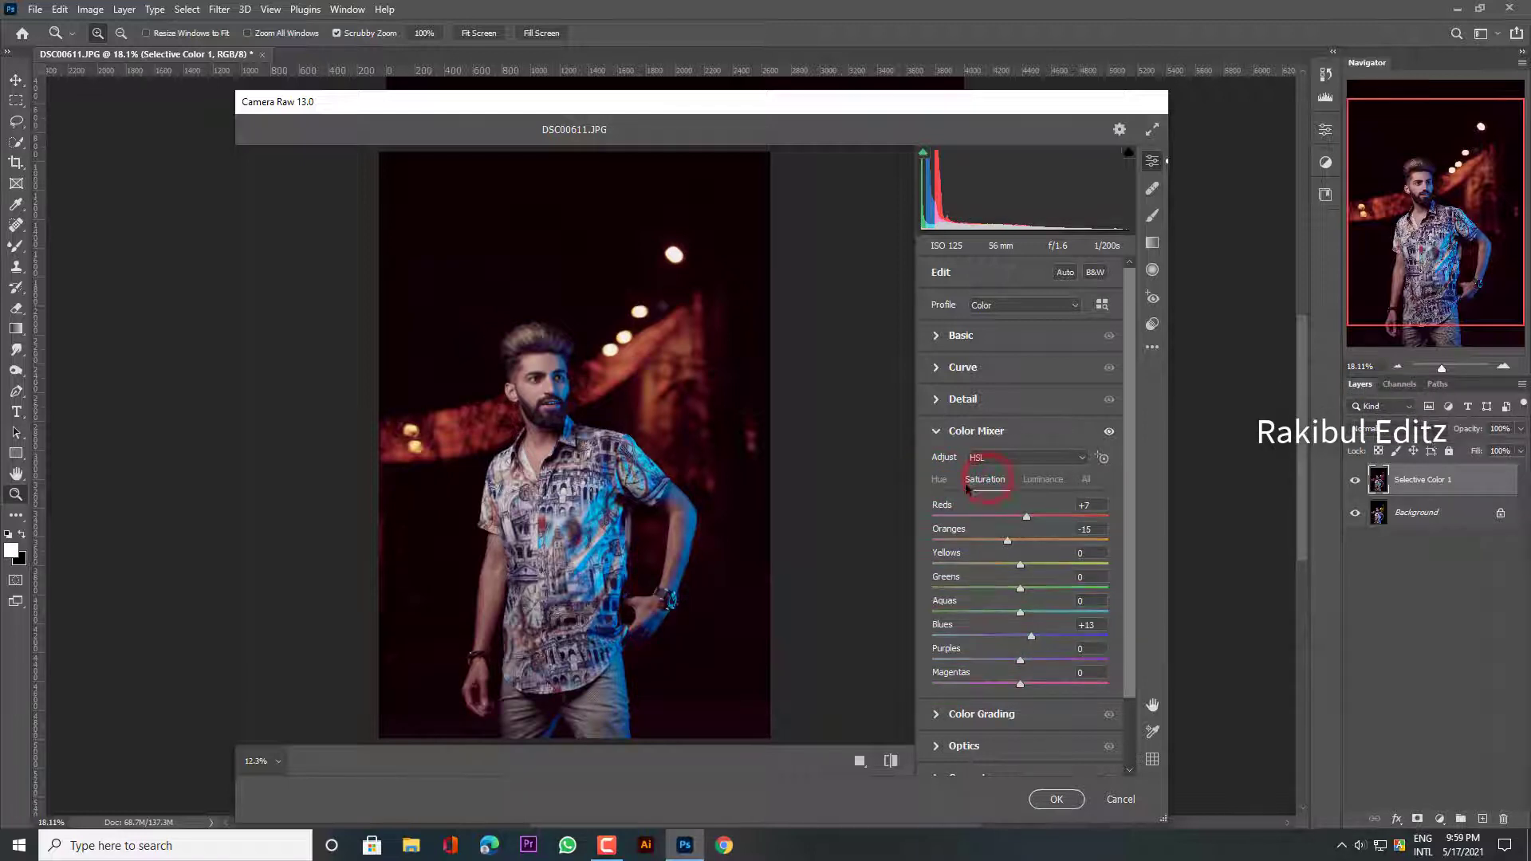
- Lower the Yellows hue slightly and shift the Oranges hue to -10, then apply Camera Raw
left_click(939, 479)
left_click_drag(1020, 565, 1006, 564)
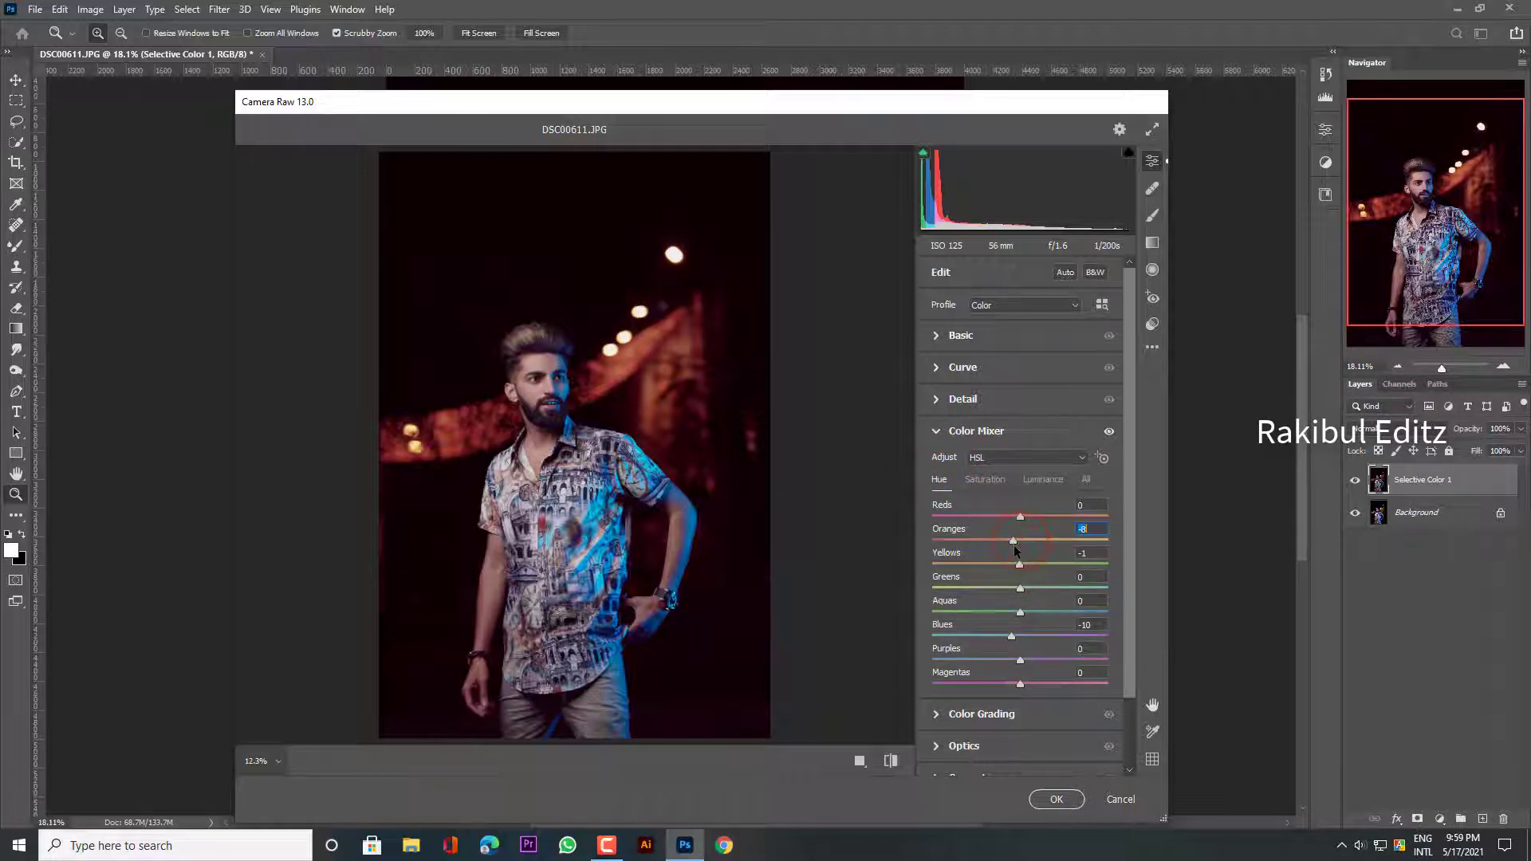
left_click_drag(1015, 549, 1012, 549)
left_click_drag(570, 387, 631, 418)
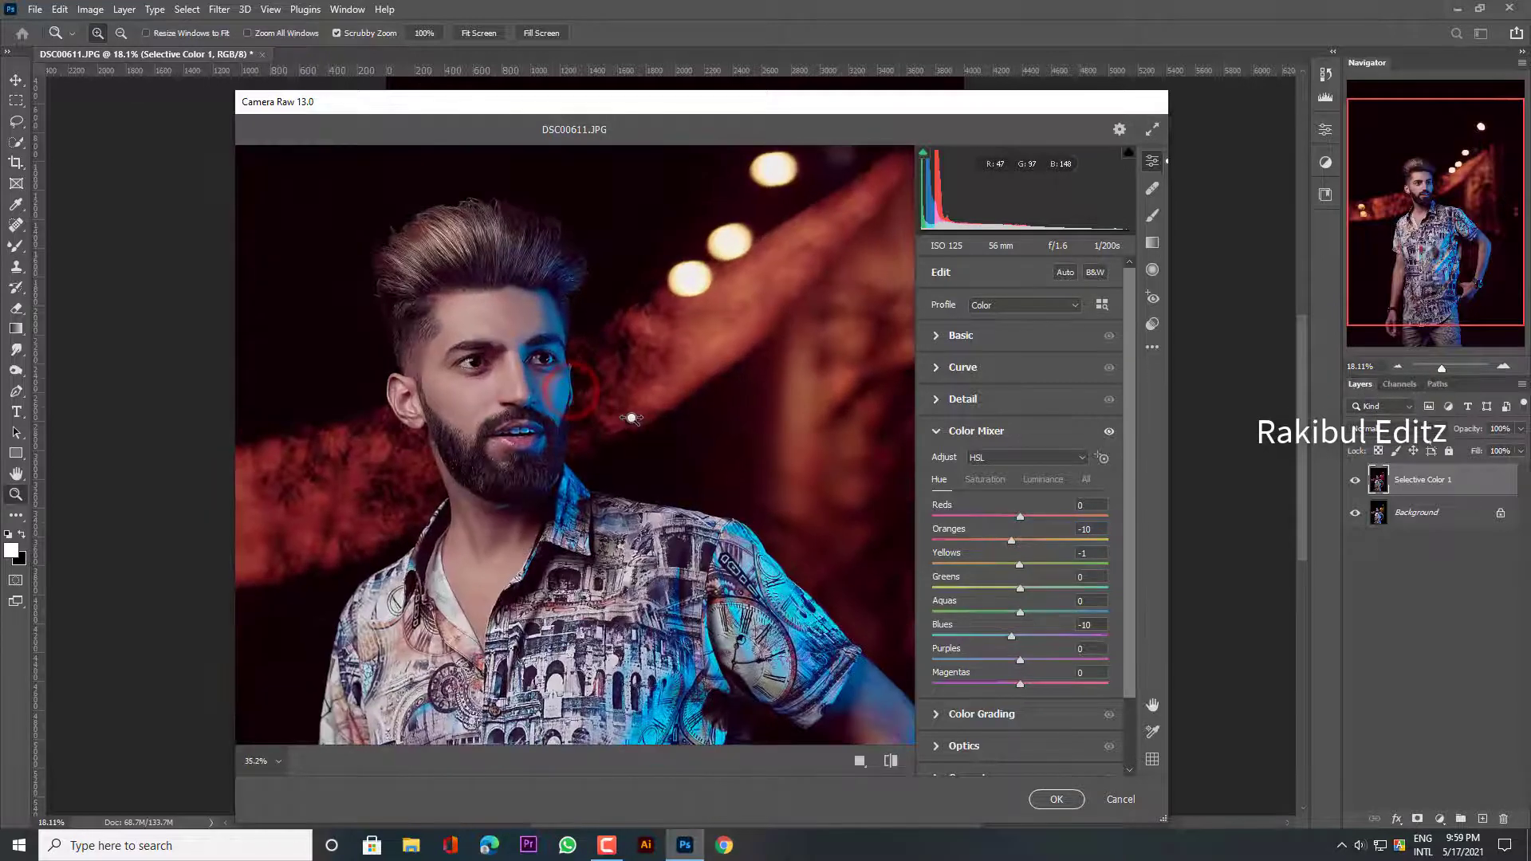
left_click(1055, 799)
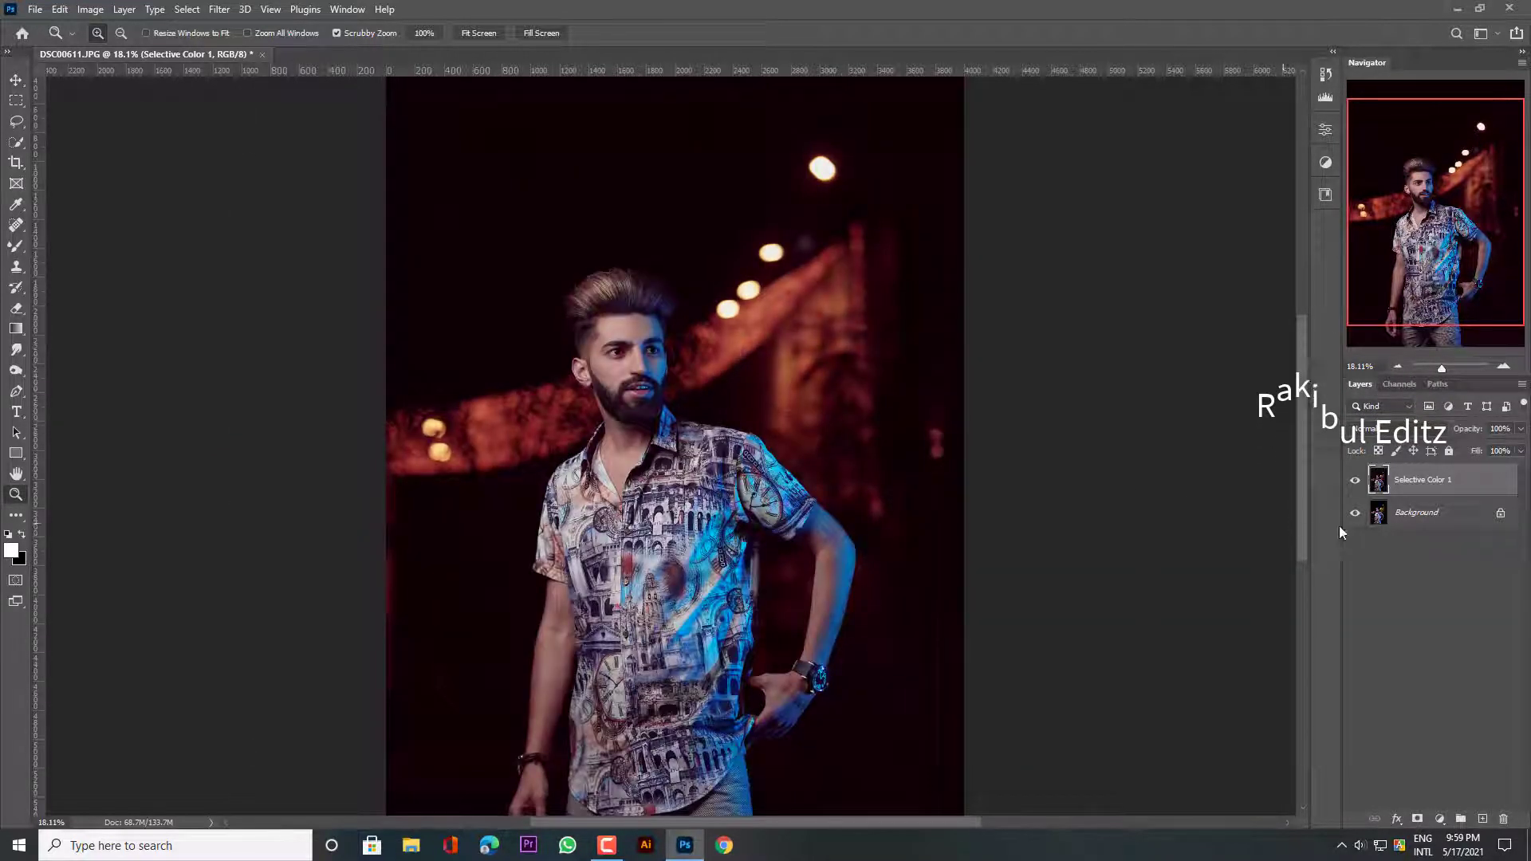
- Toggle the Selective Color 1 layer off and on to compare the result
left_click(1354, 480)
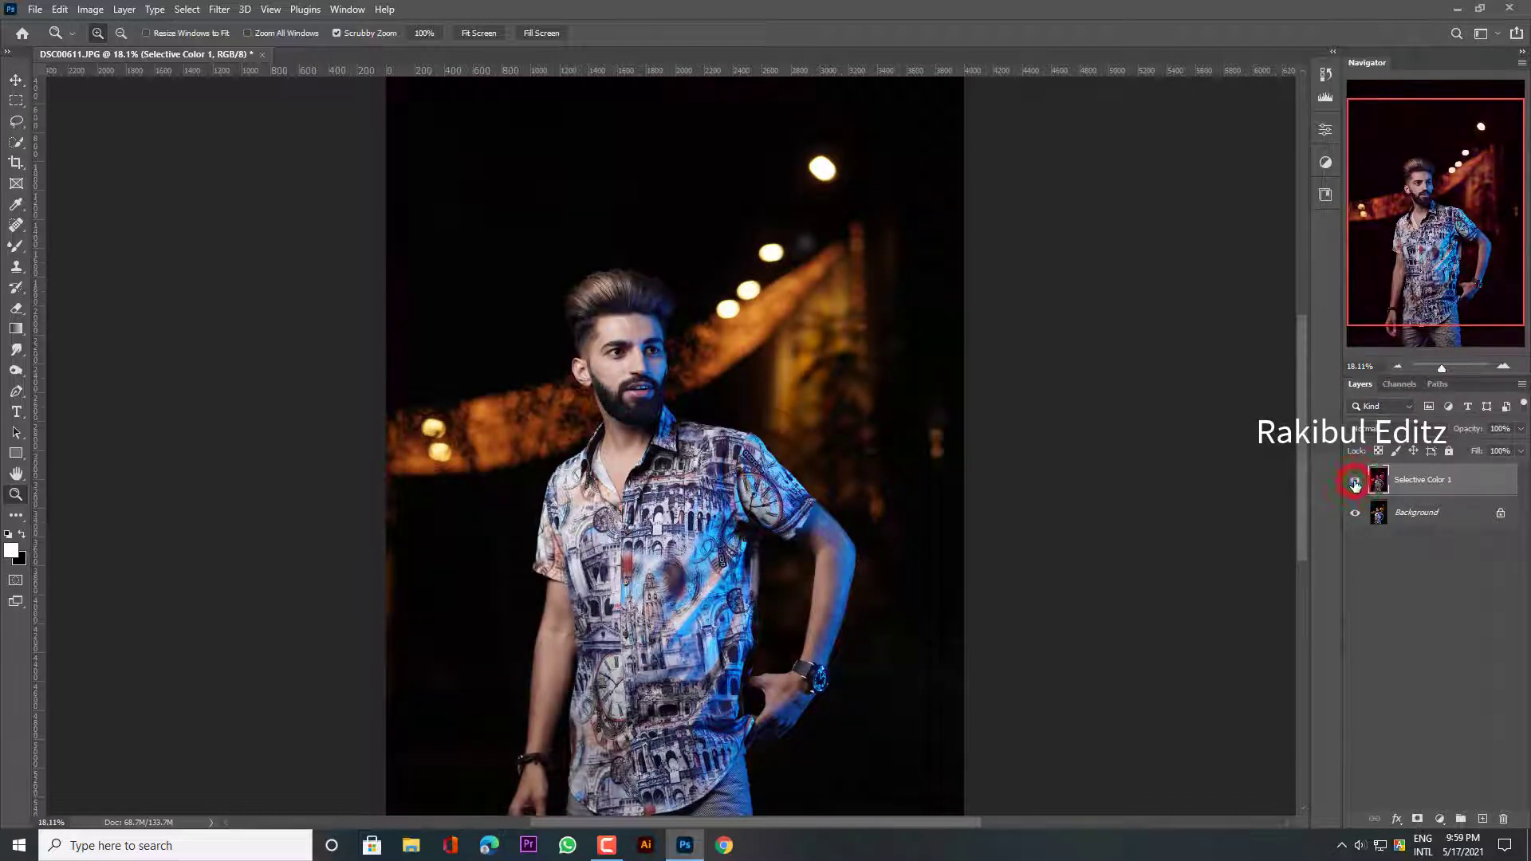
left_click(1354, 480)
left_click(220, 10)
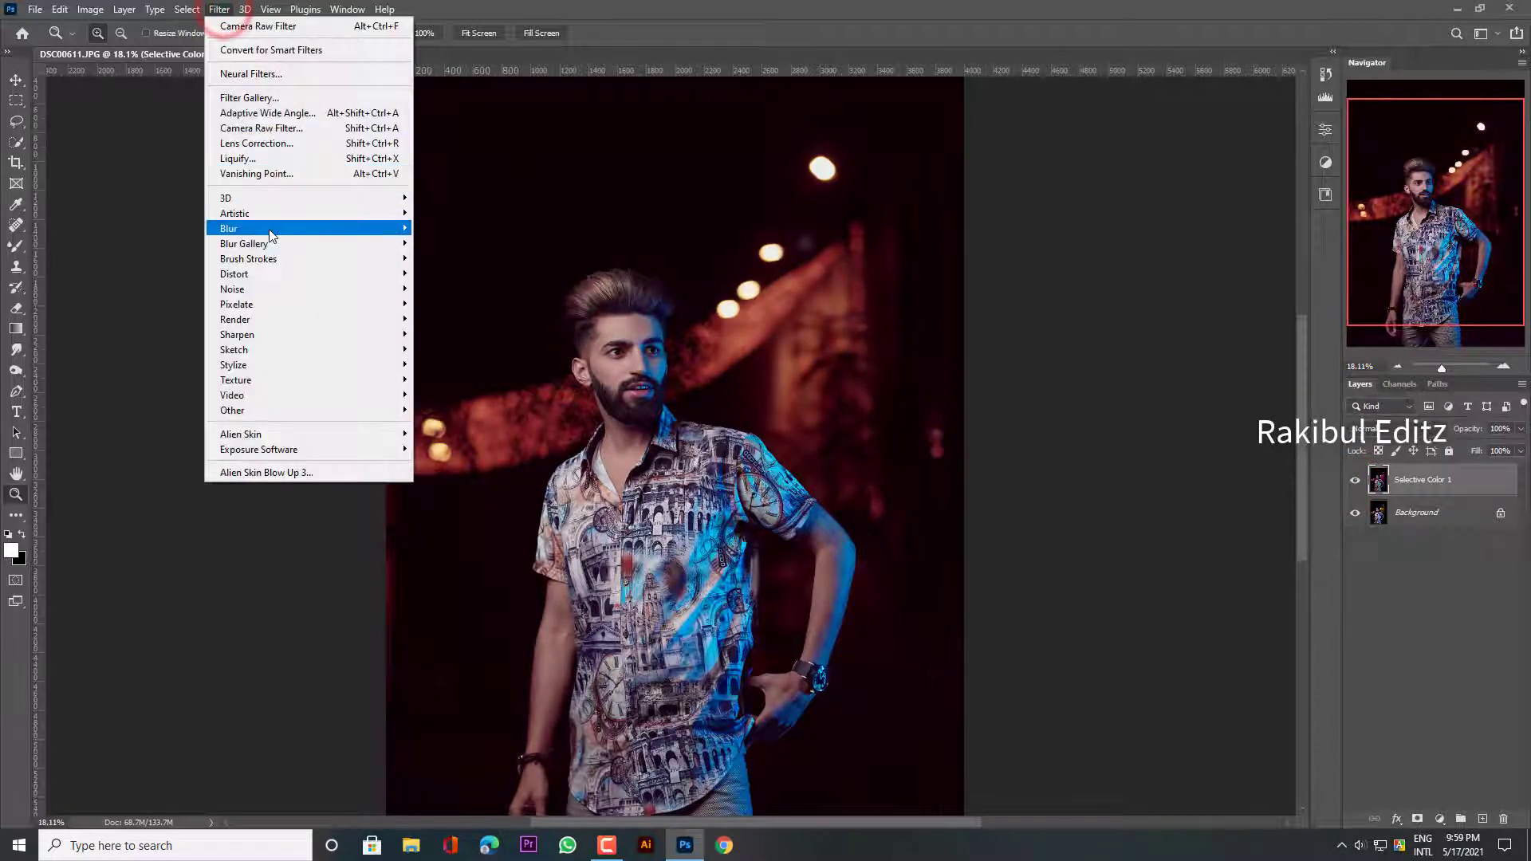
- Open Liquify and zoom in to 66.7% on the man's head
left_click(255, 158)
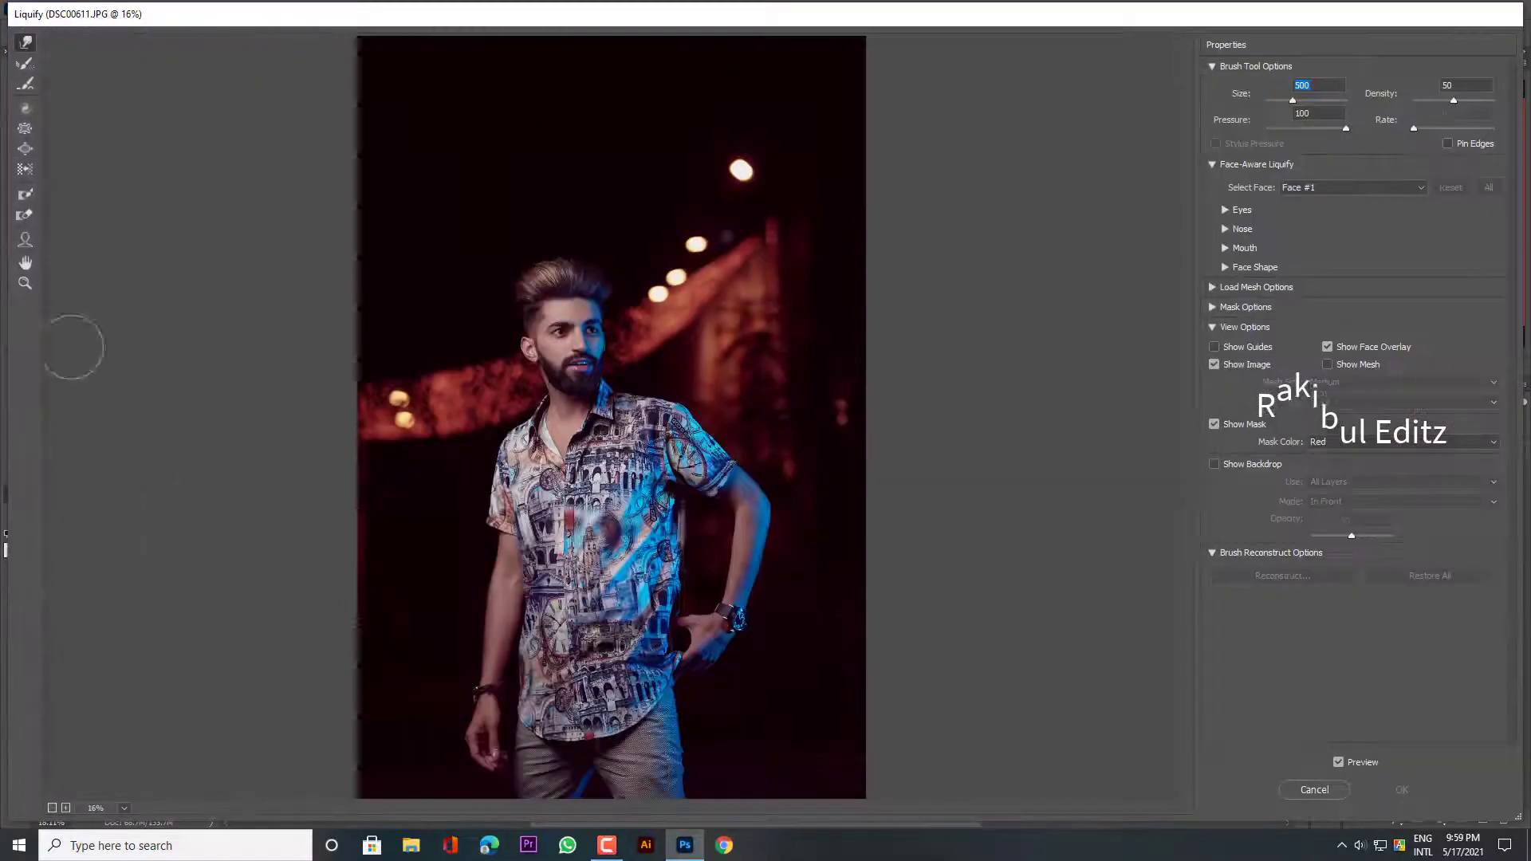
left_click(25, 283)
left_click(553, 385)
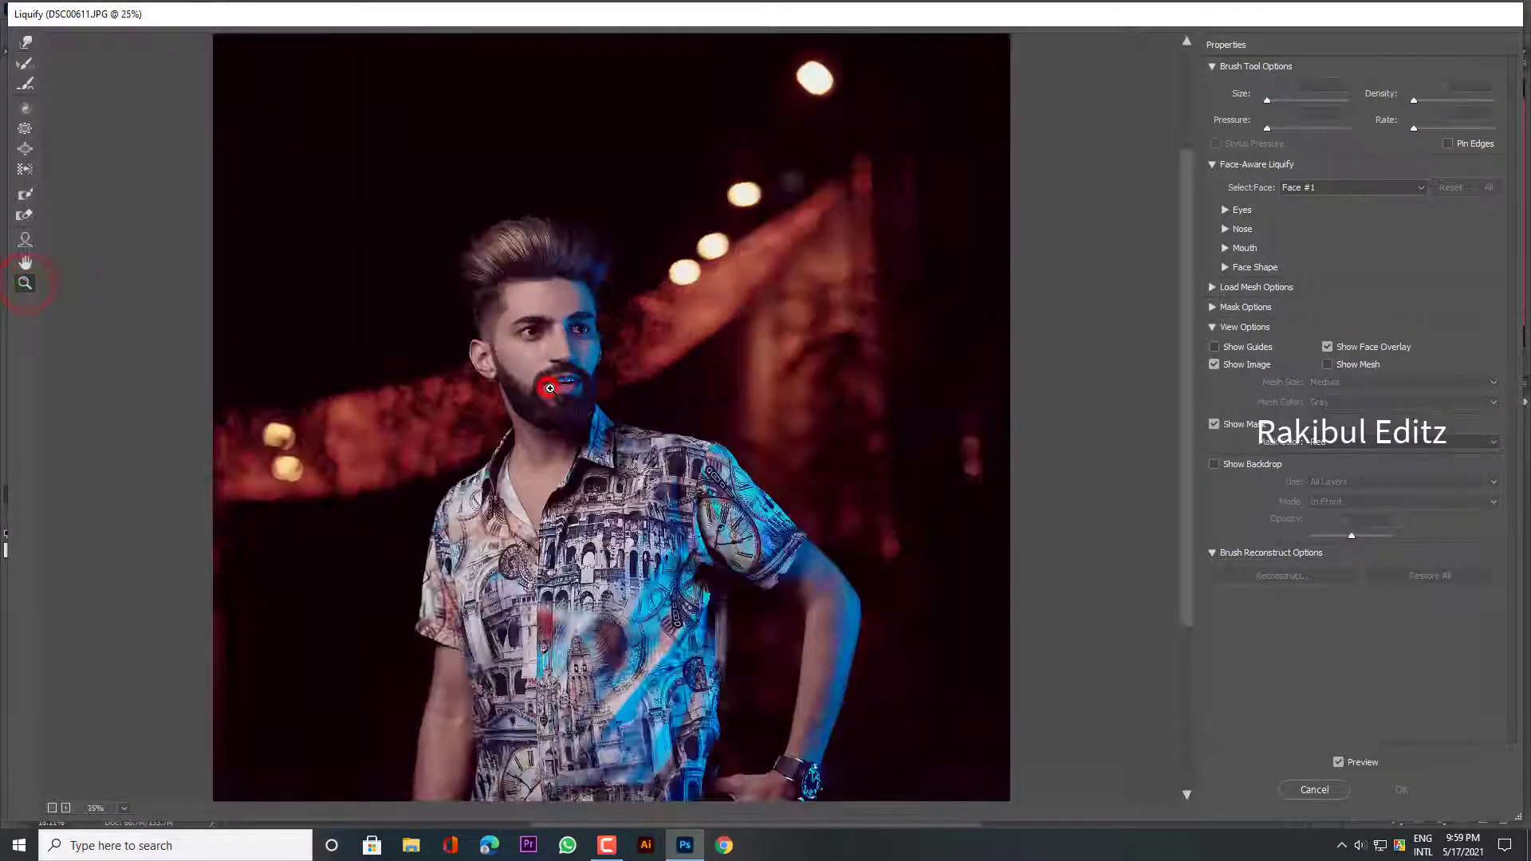
left_click(531, 431)
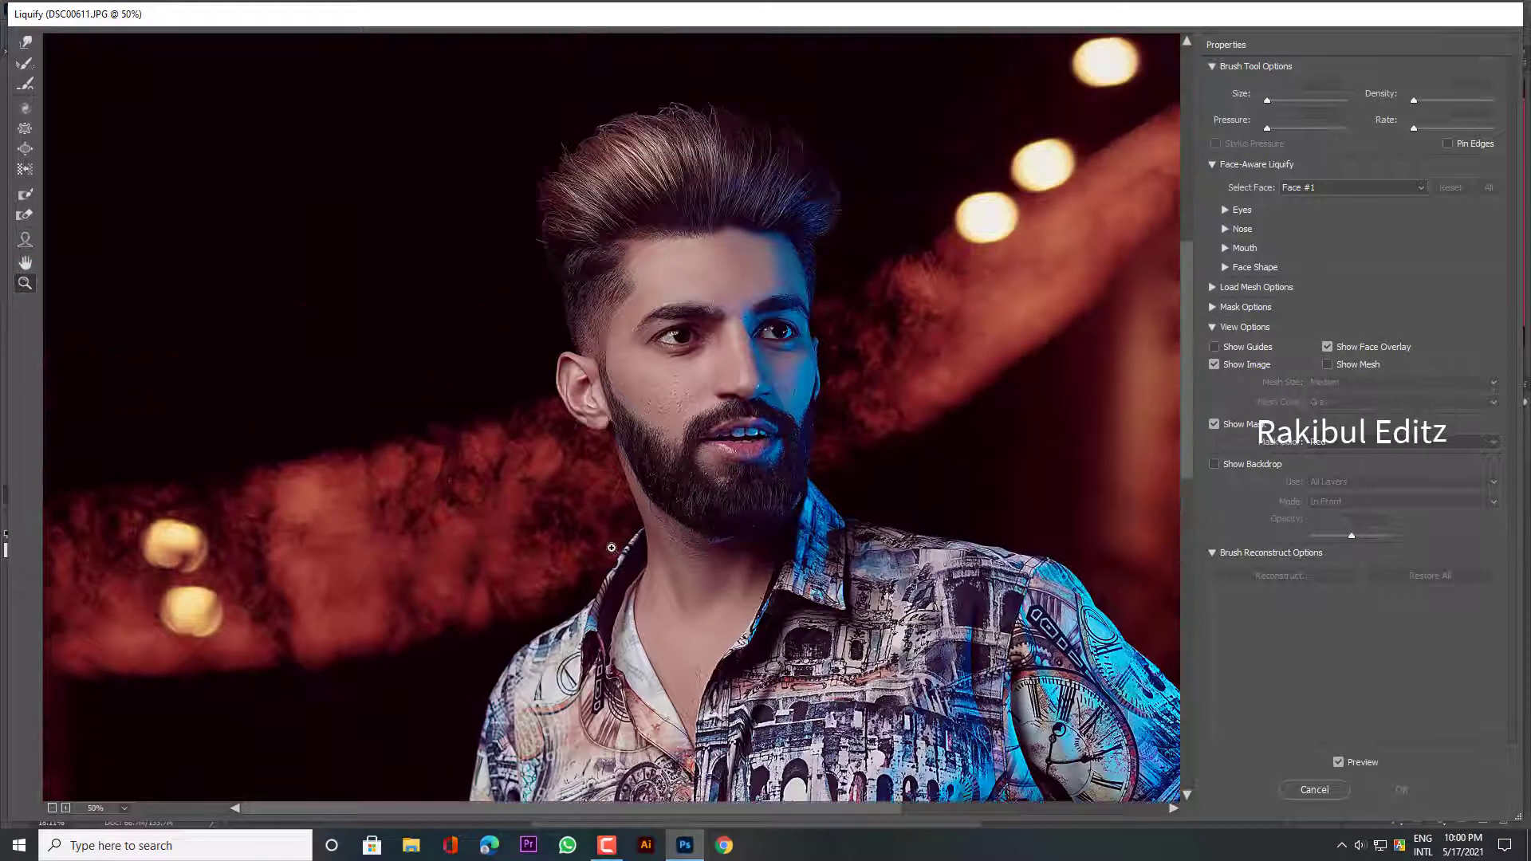
left_click(612, 548)
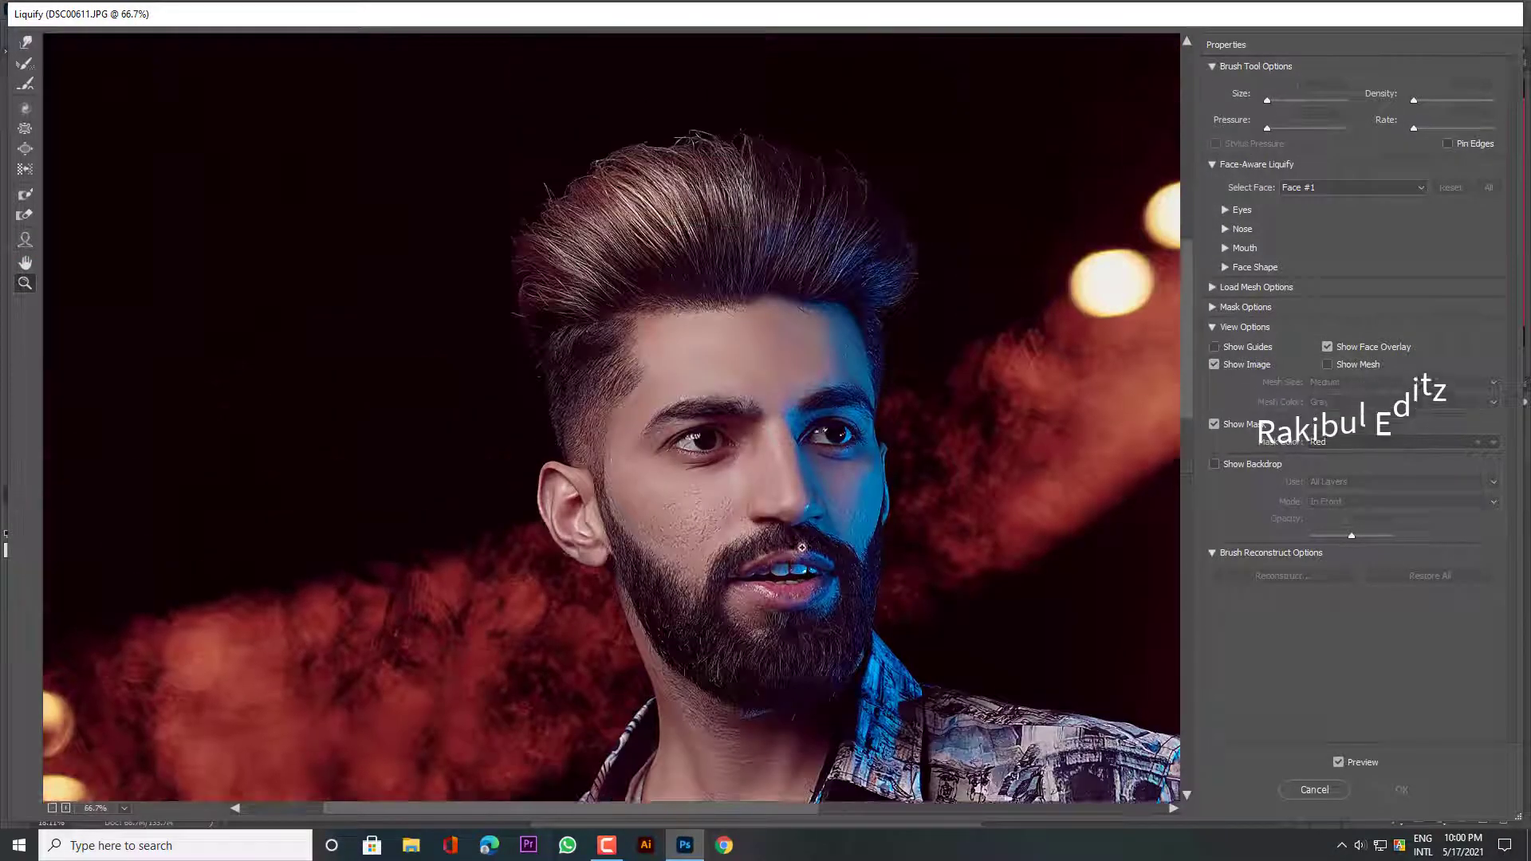
- With a 600 then 500 Forward Warp brush, push the top and upper-left hair upward
left_click(26, 42)
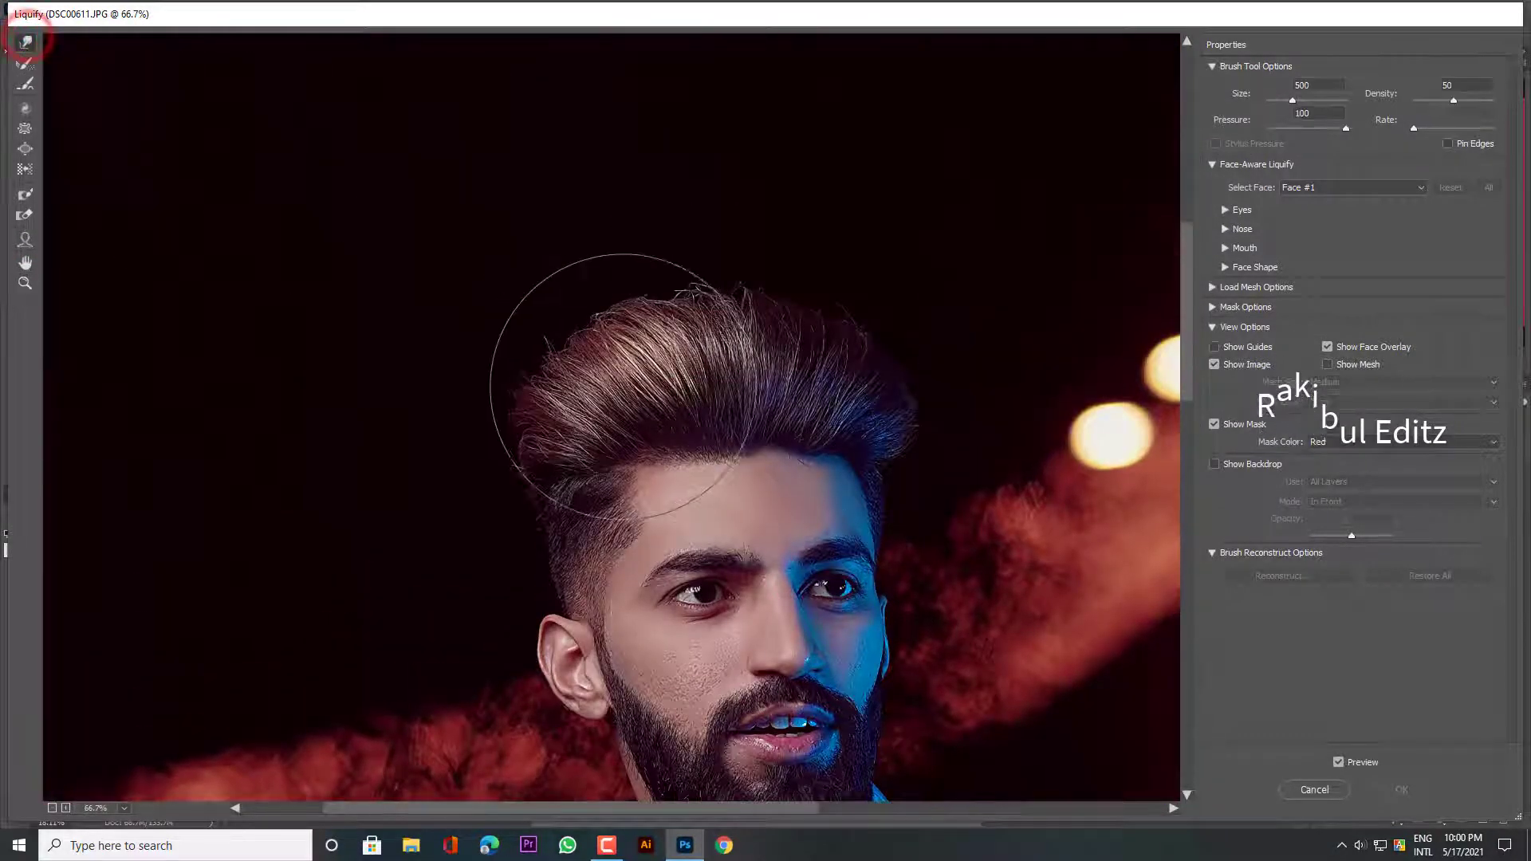
scroll(542, 335, "up", 2)
key("bracketright")
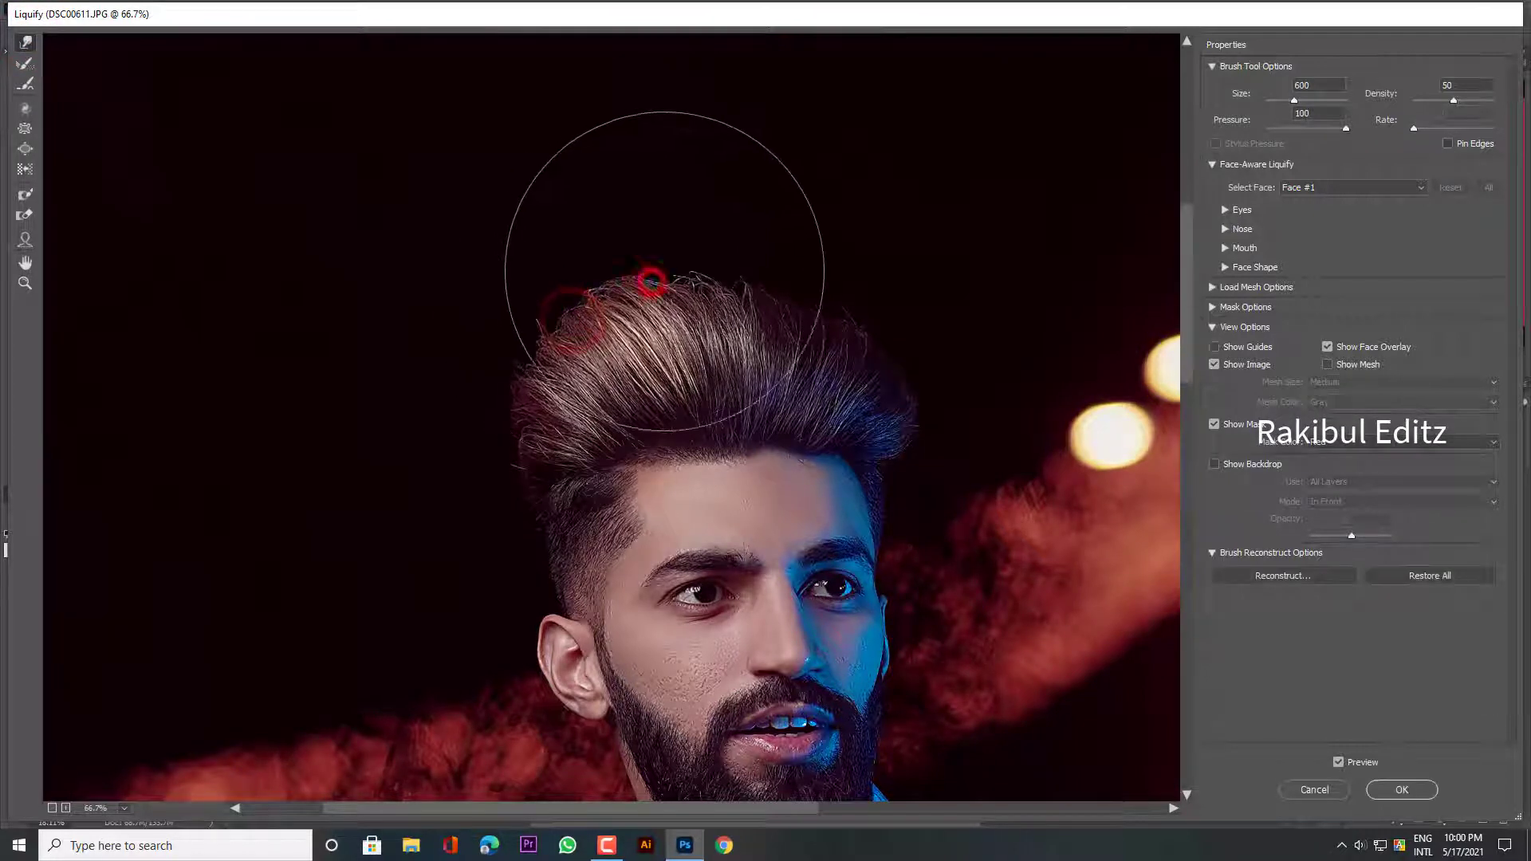
left_click_drag(572, 322, 830, 300)
key("bracketleft")
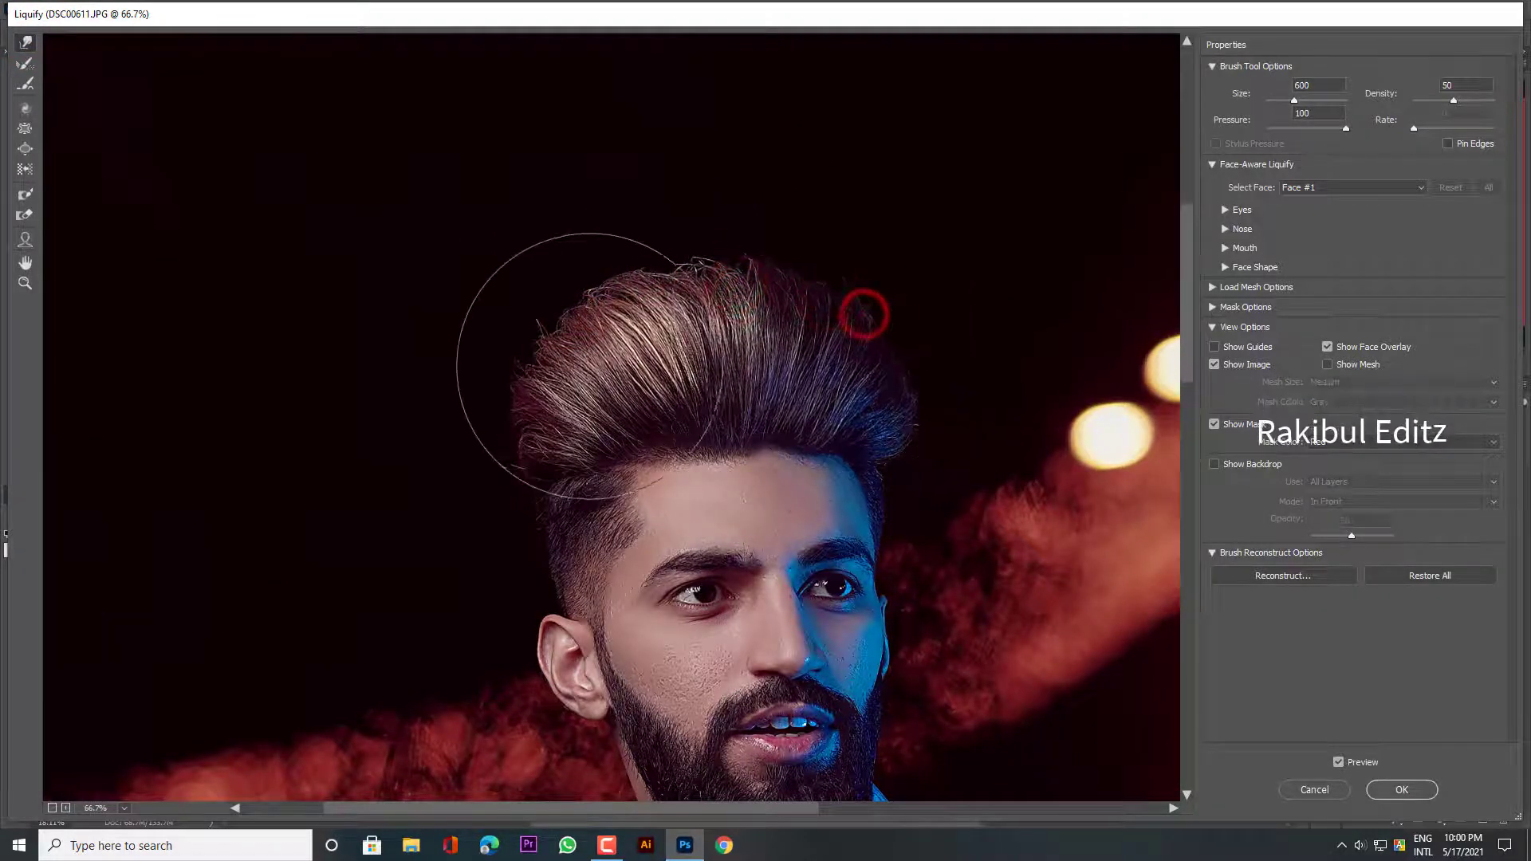
mouse_move(575, 355)
left_mouse_down()
mouse_move(644, 305)
mouse_move(821, 314)
left_mouse_up()
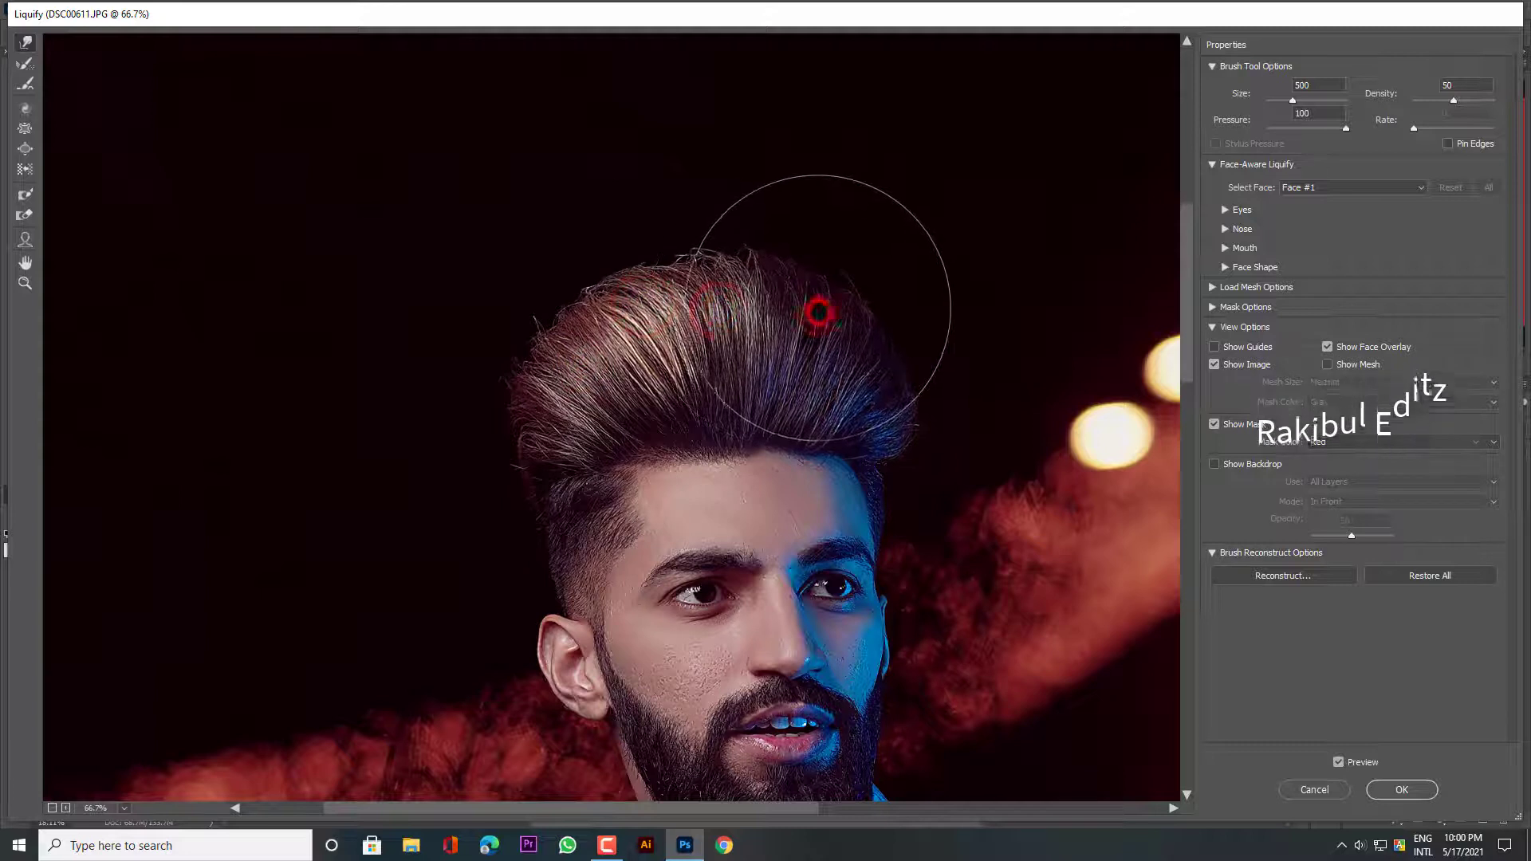
- Use a smaller warp brush to reshape the side hair above the ear and top-left hair
key("bracketleft")
key("bracketleft")
key("bracketleft")
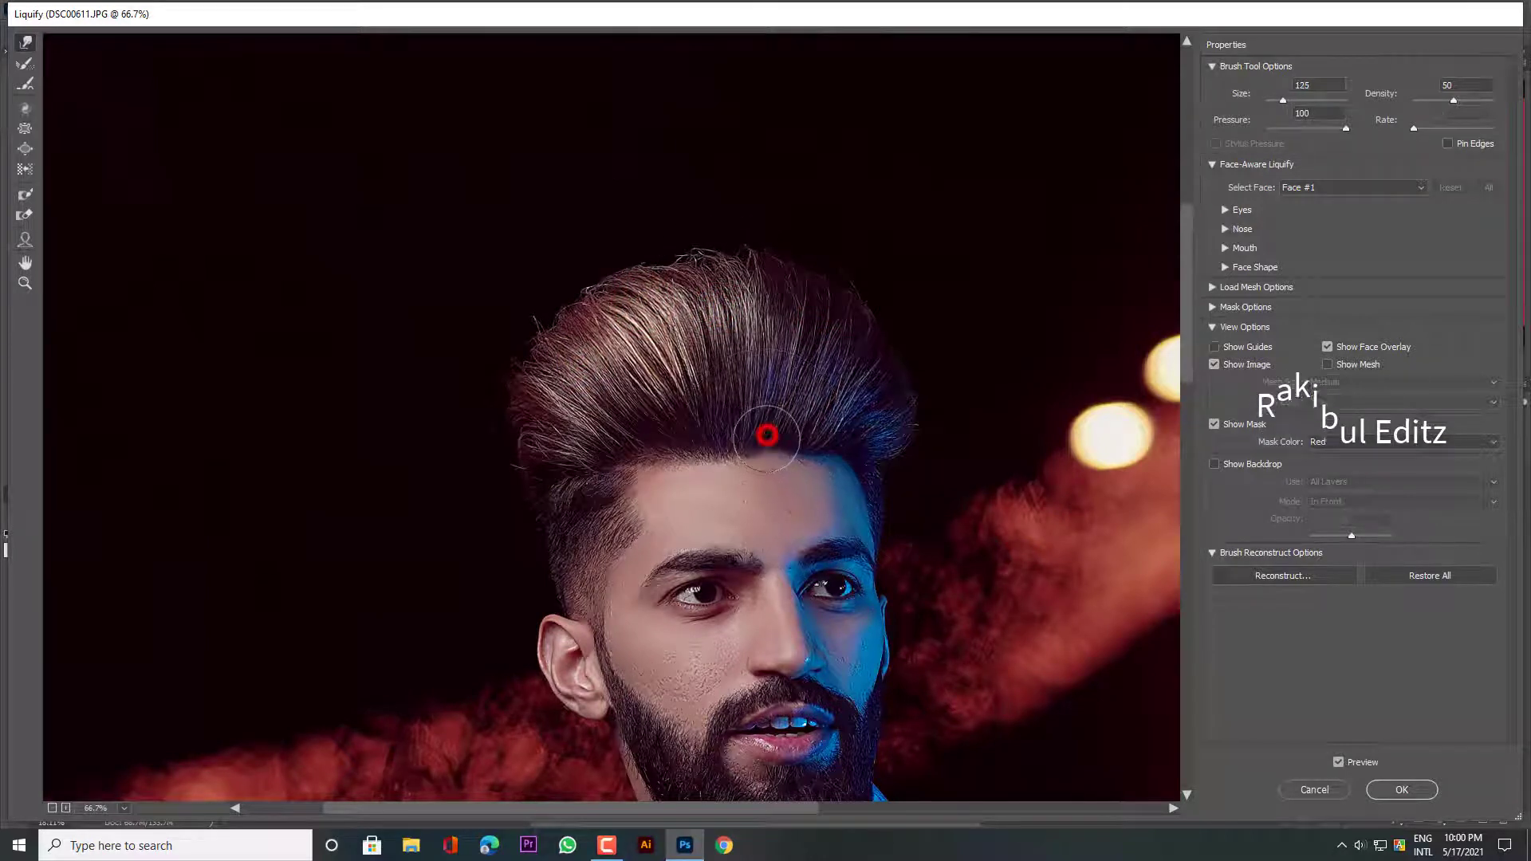
mouse_move(637, 460)
left_mouse_down()
mouse_move(561, 475)
mouse_move(564, 454)
left_mouse_up()
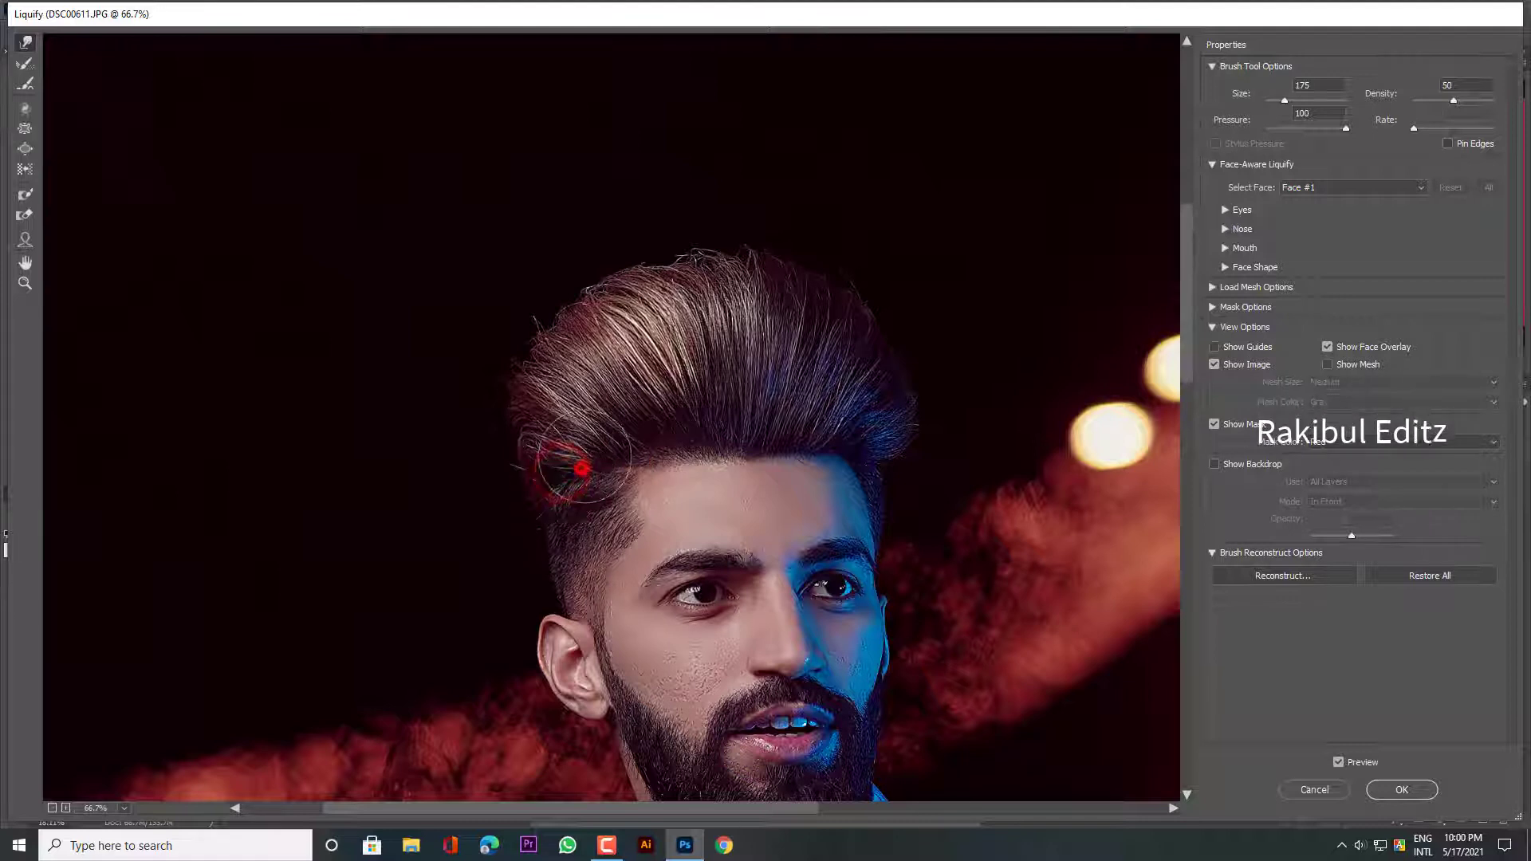
key("bracketright")
key("bracketright")
key("bracketright")
mouse_move(564, 353)
left_mouse_down()
mouse_move(644, 287)
mouse_move(829, 285)
mouse_move(726, 355)
left_mouse_up()
- Reshape the beard's left edge with a 250 brush and apply the Liquify changes
scroll(725, 343, "down", 5)
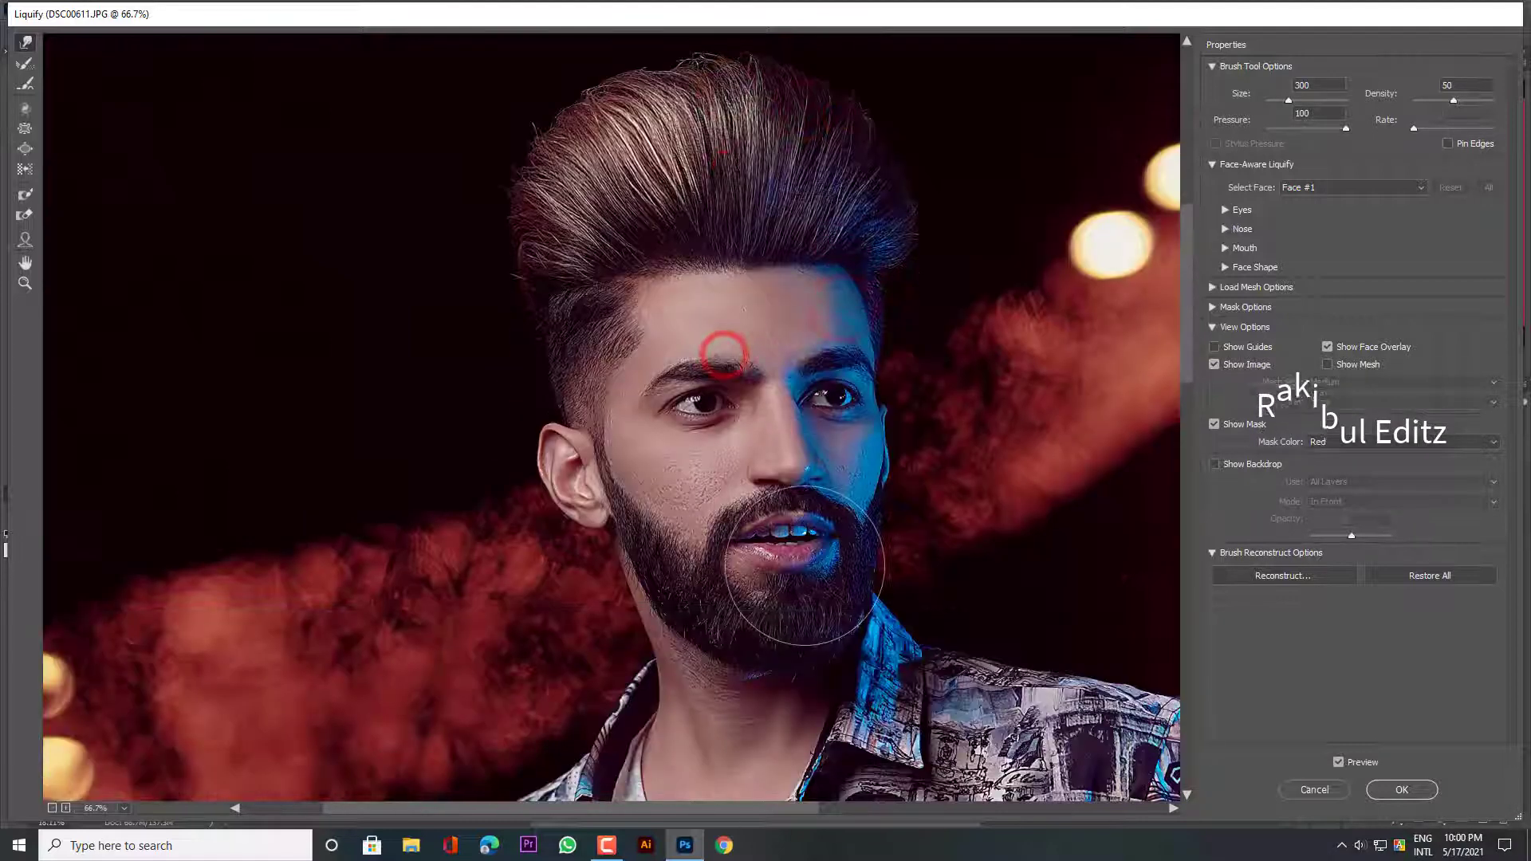
scroll(725, 343, "down", 1)
key("bracketleft")
key("bracketleft")
key("bracketleft")
key("bracketleft")
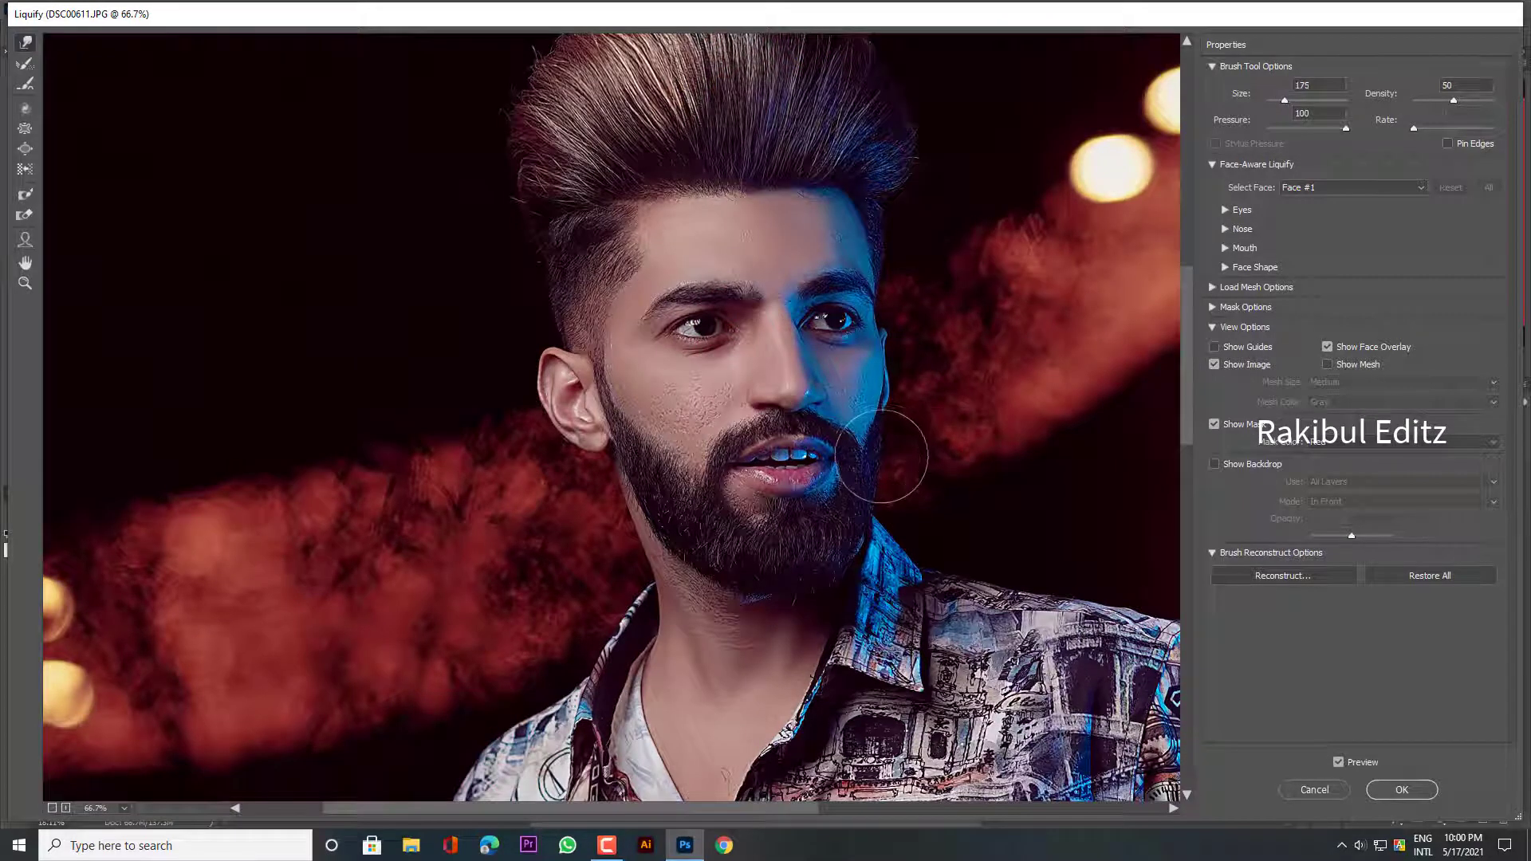
left_click_drag(680, 542, 657, 435)
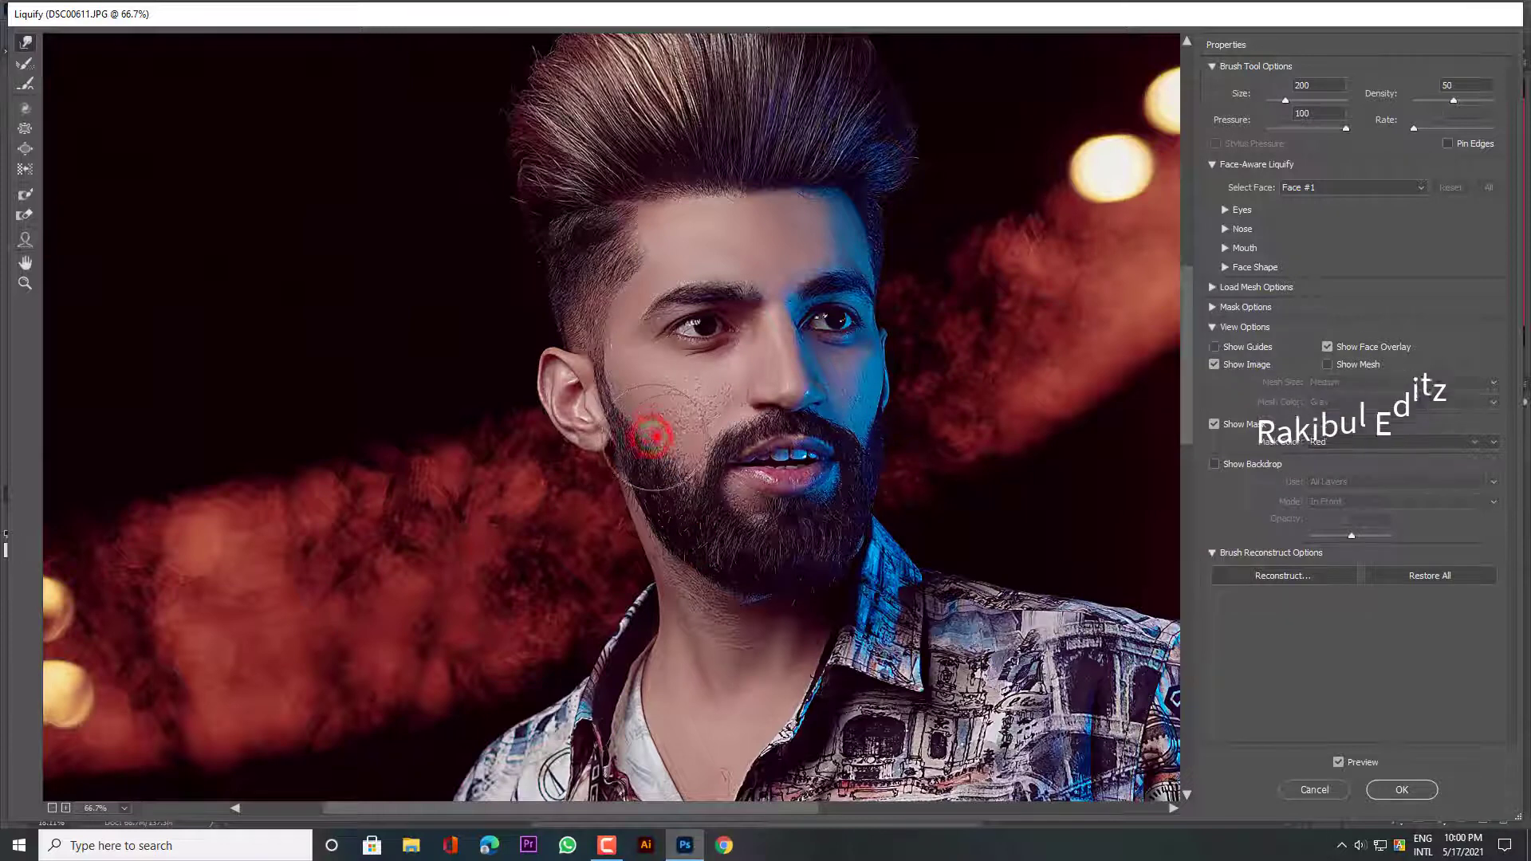
left_click(1403, 791)
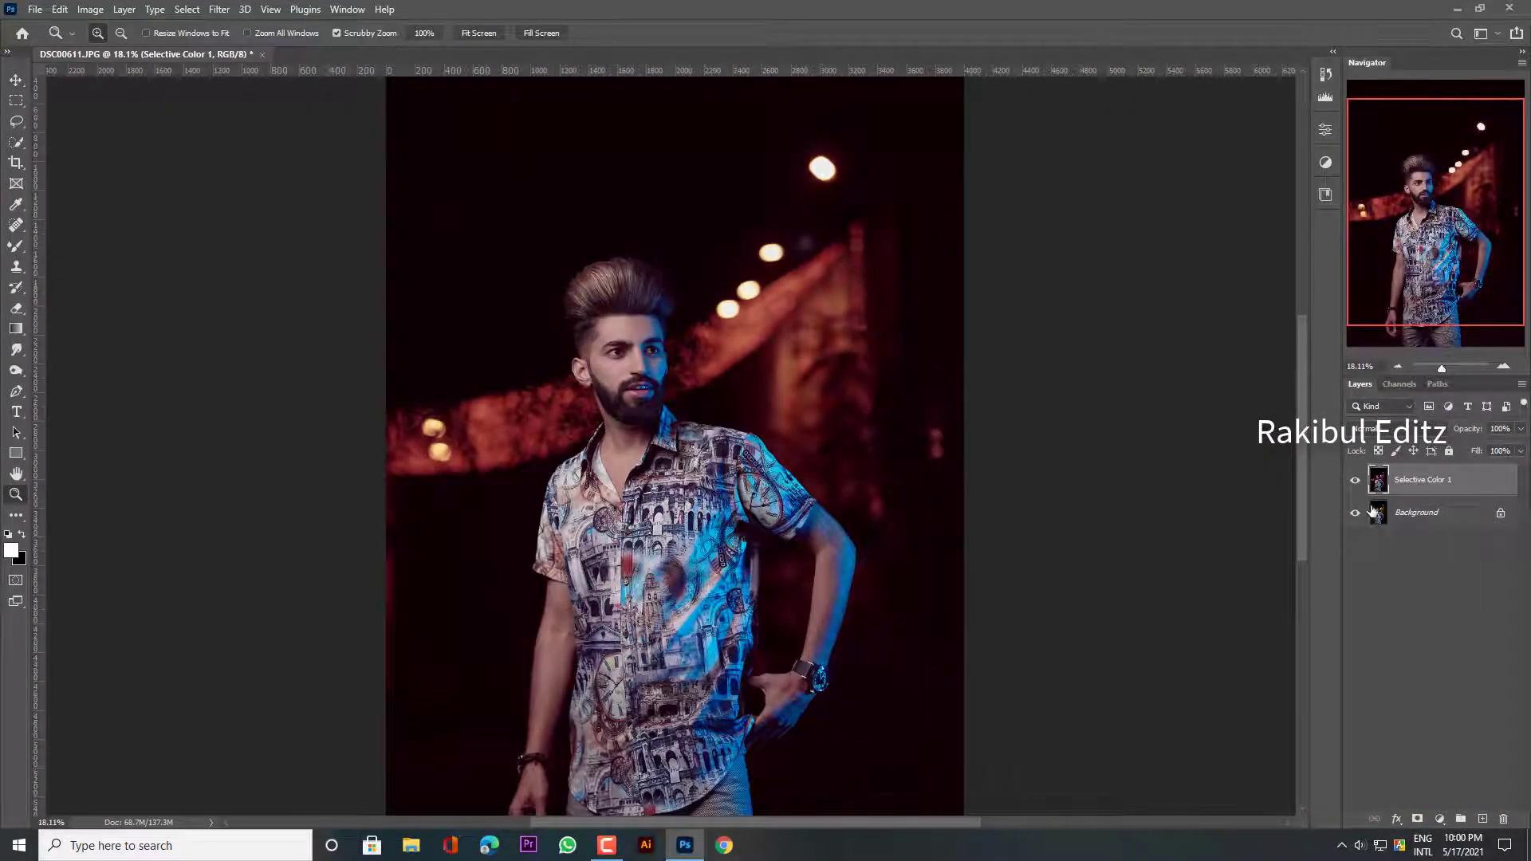
left_click(1355, 481)
left_click(1355, 481)
left_click(741, 562, "alt")
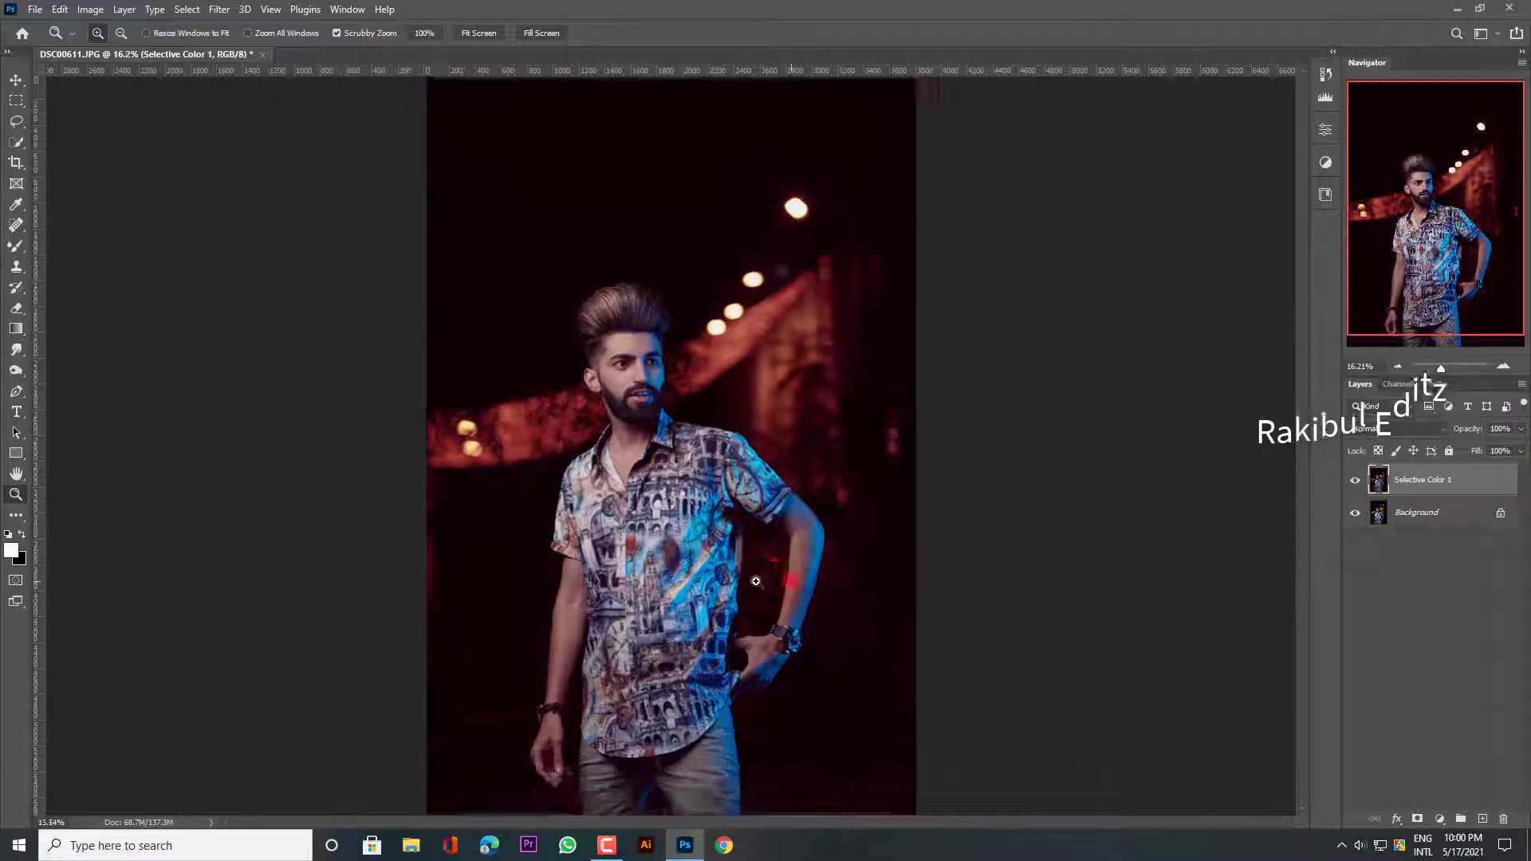
left_click(741, 588, "alt")
left_click_drag(633, 451, 723, 548)
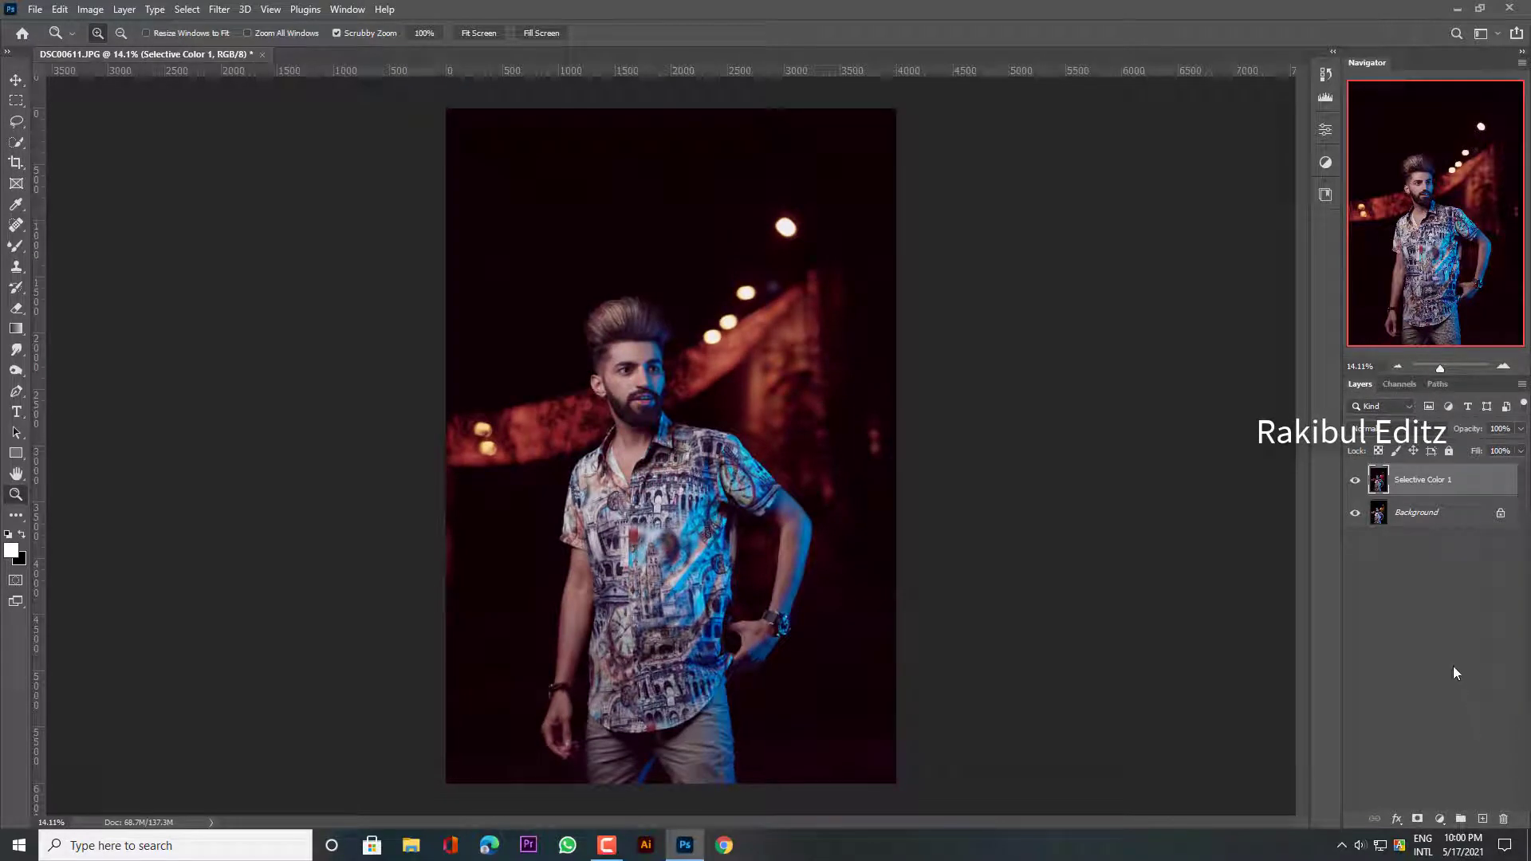
left_click(1356, 482)
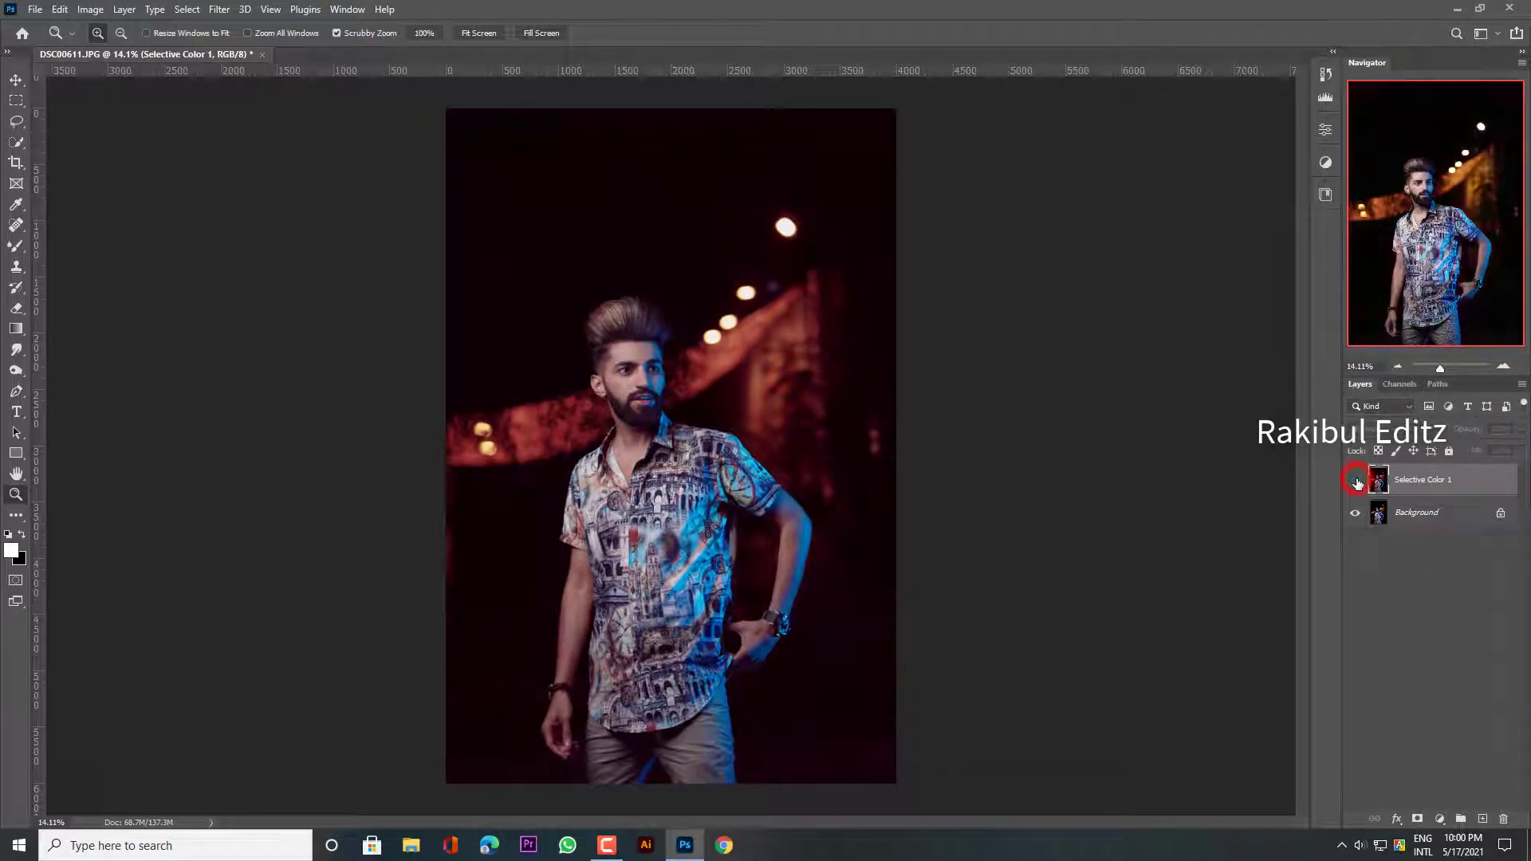
left_click(1355, 482)
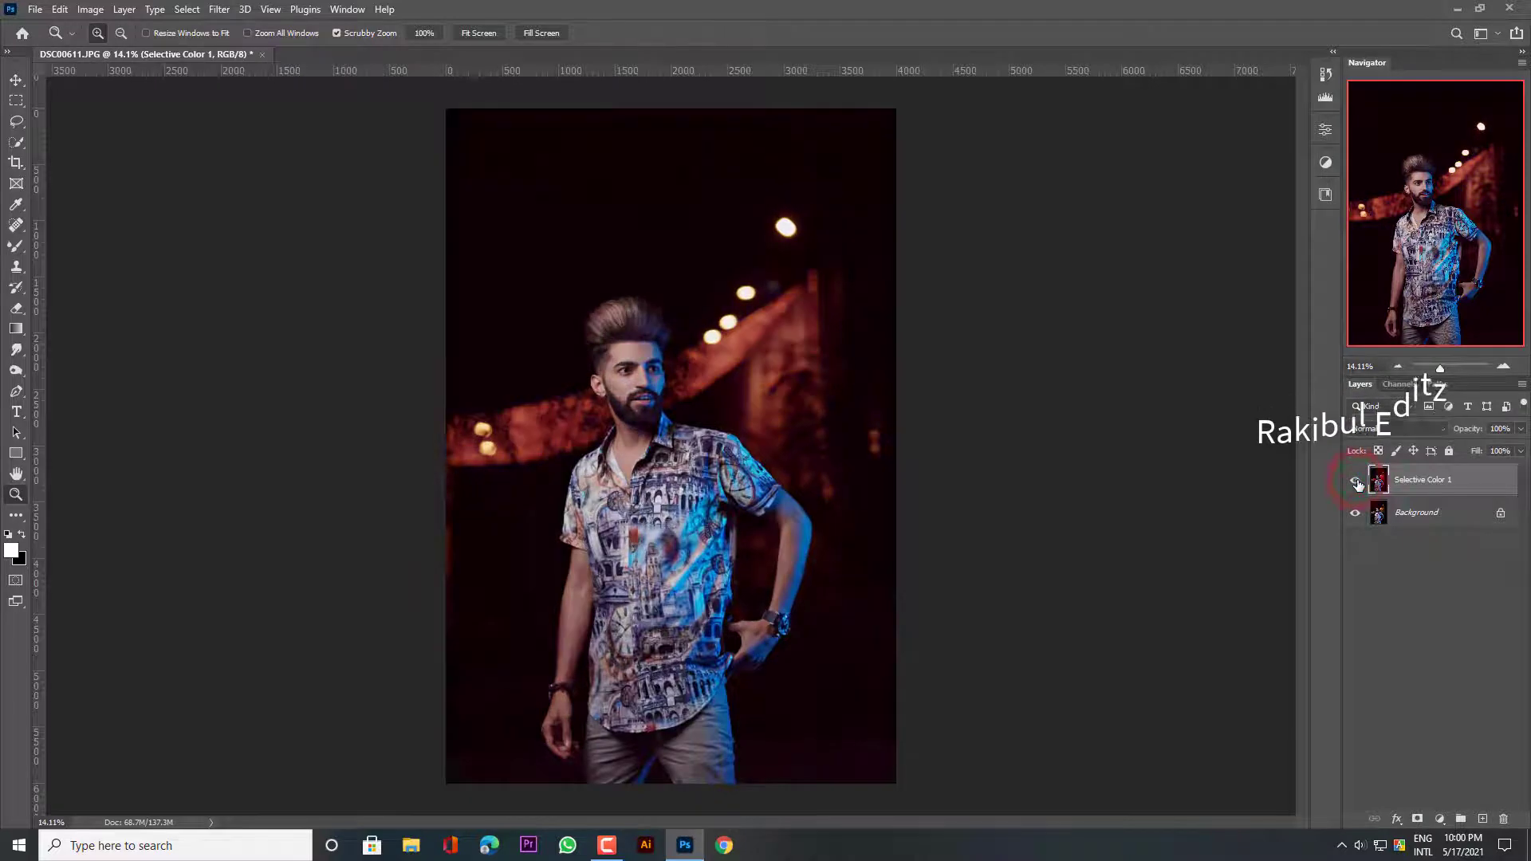